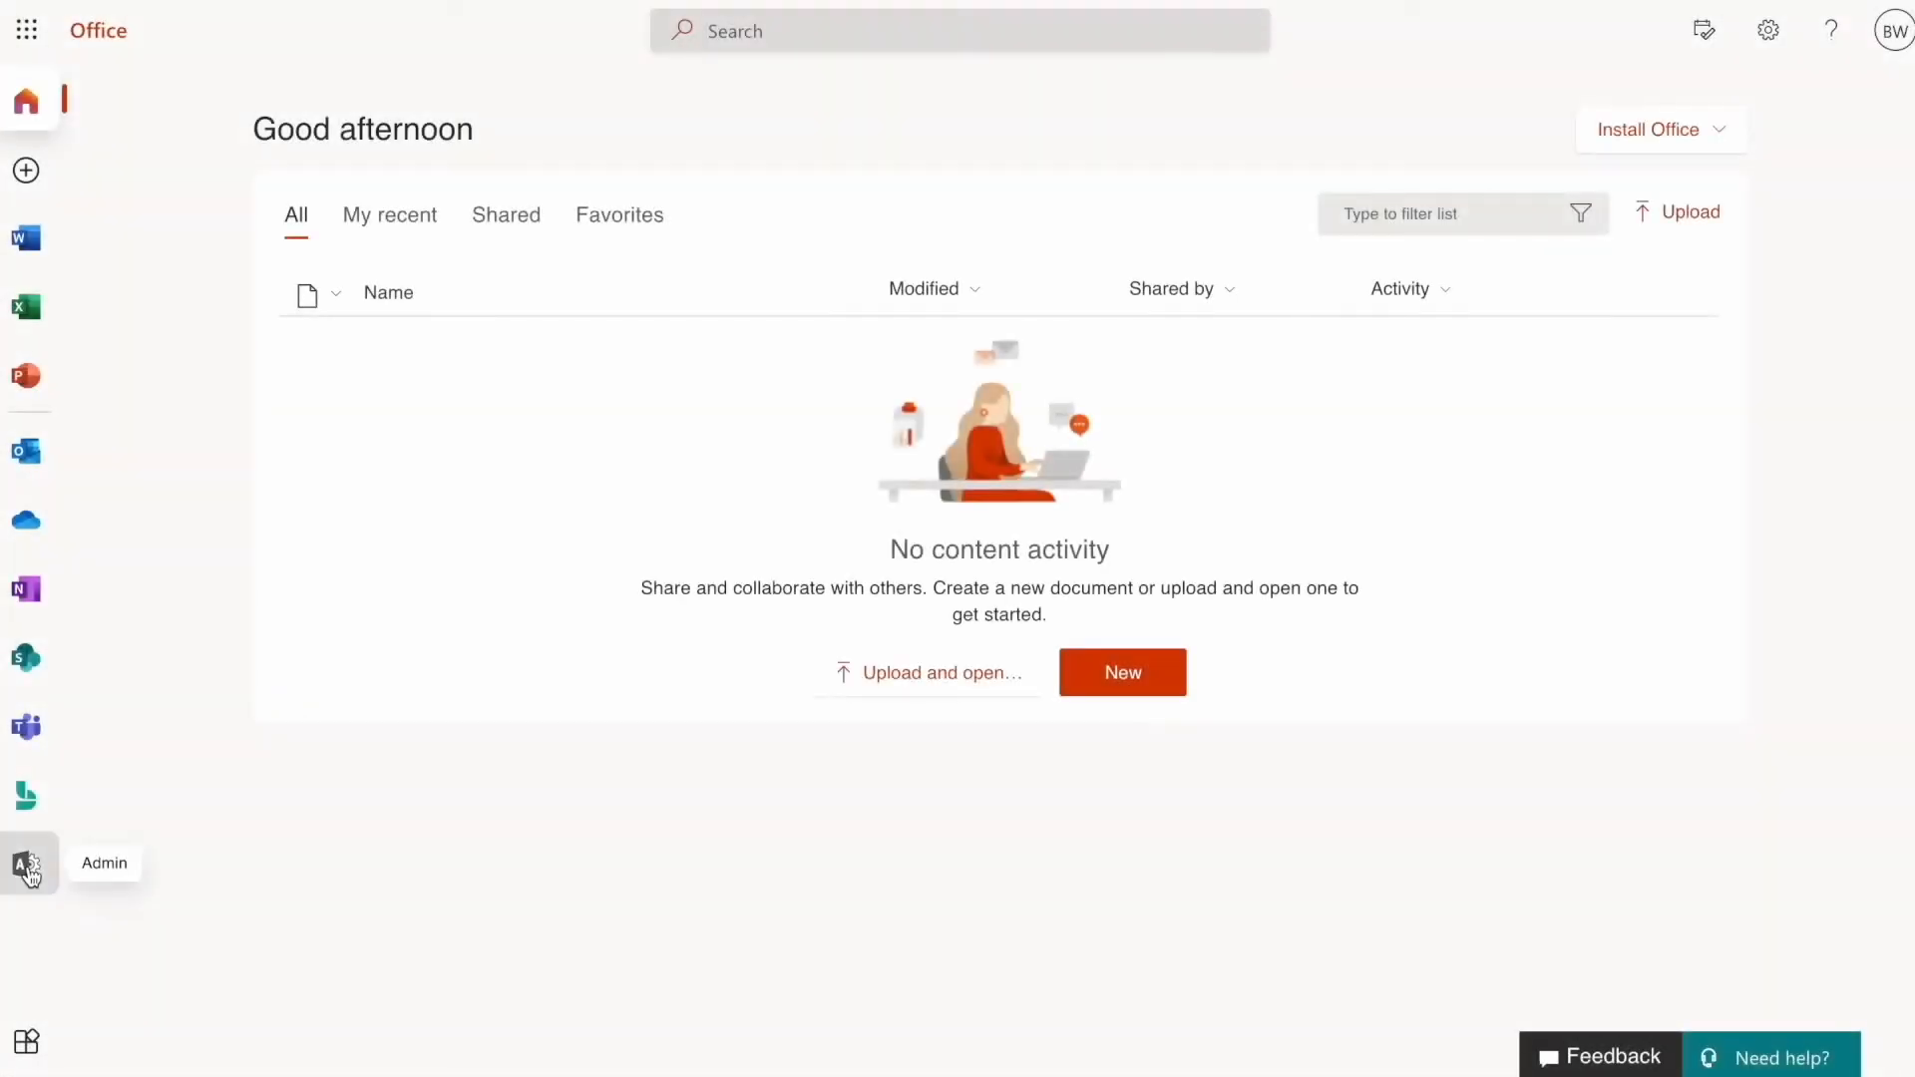
# - In the admin center, go to Settings > Integrated apps through Show all
pyautogui.click(27, 866)
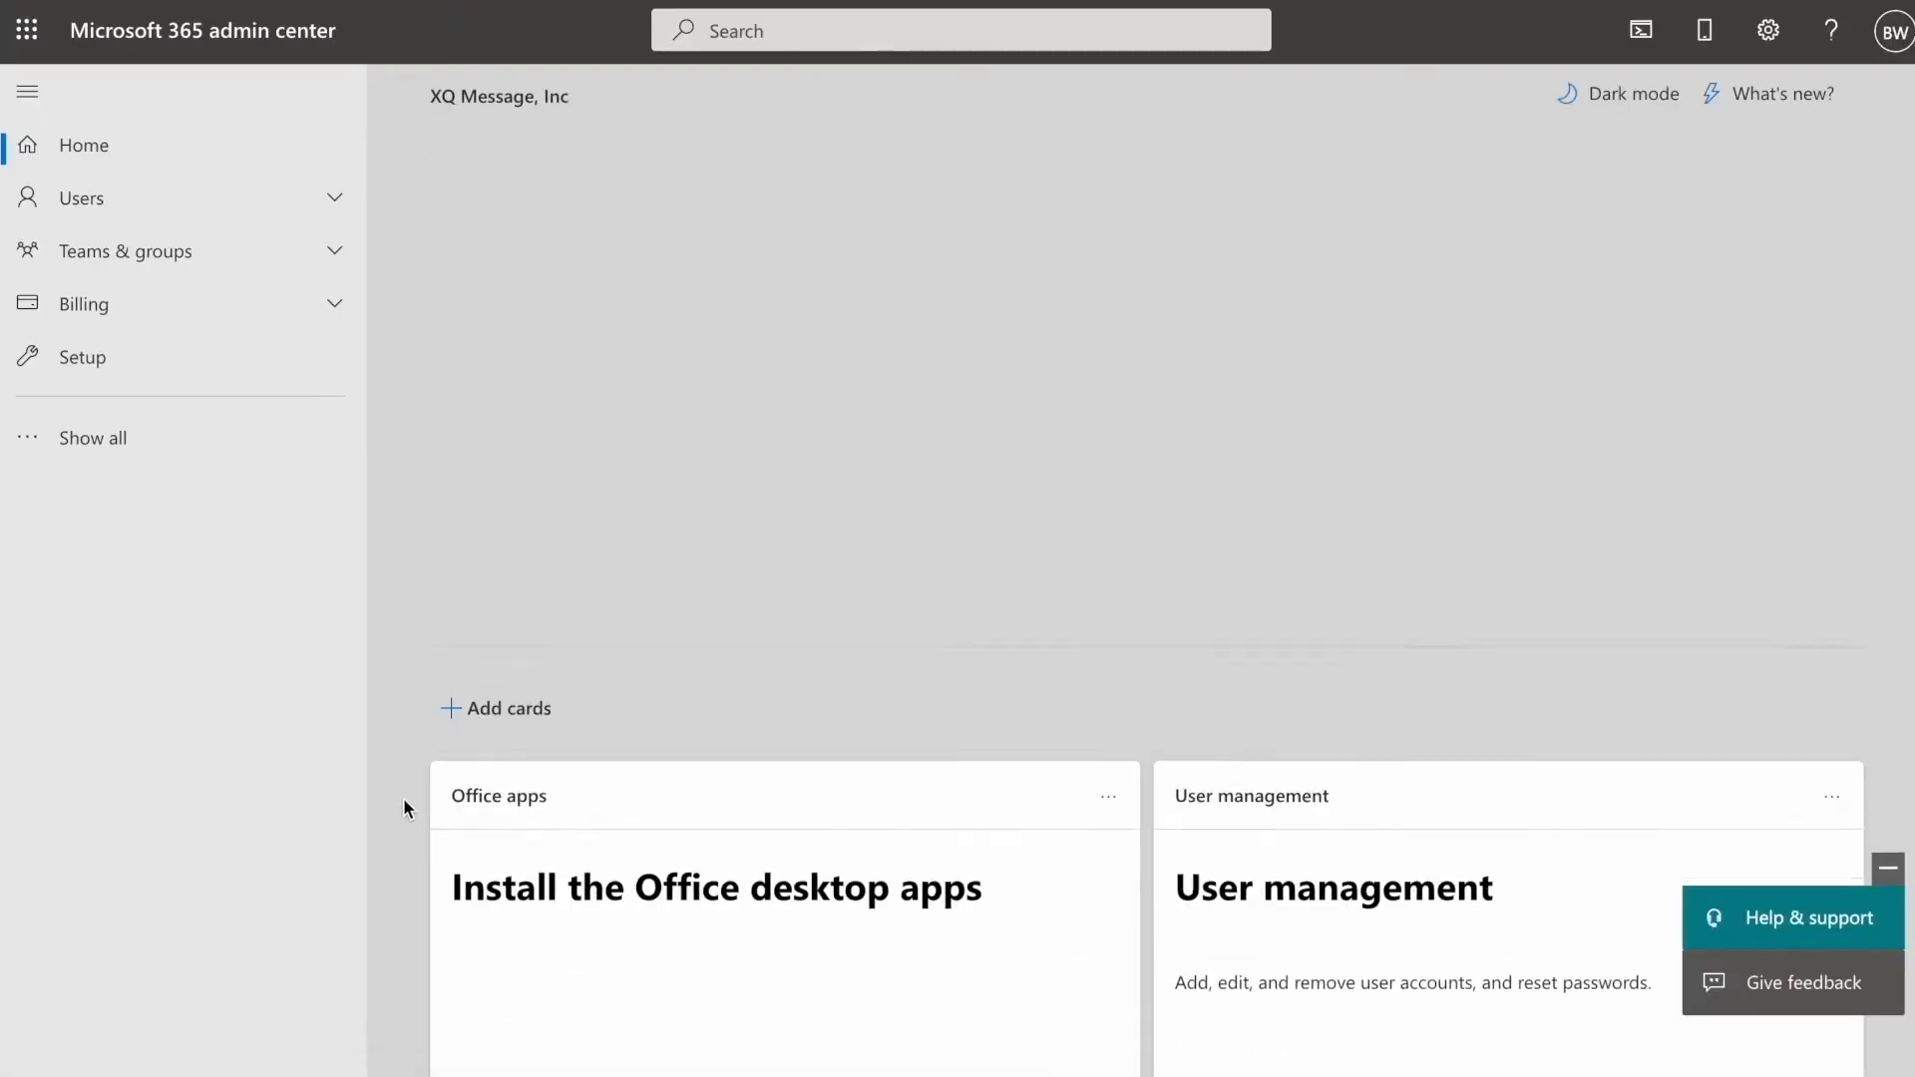
pyautogui.click(272, 440)
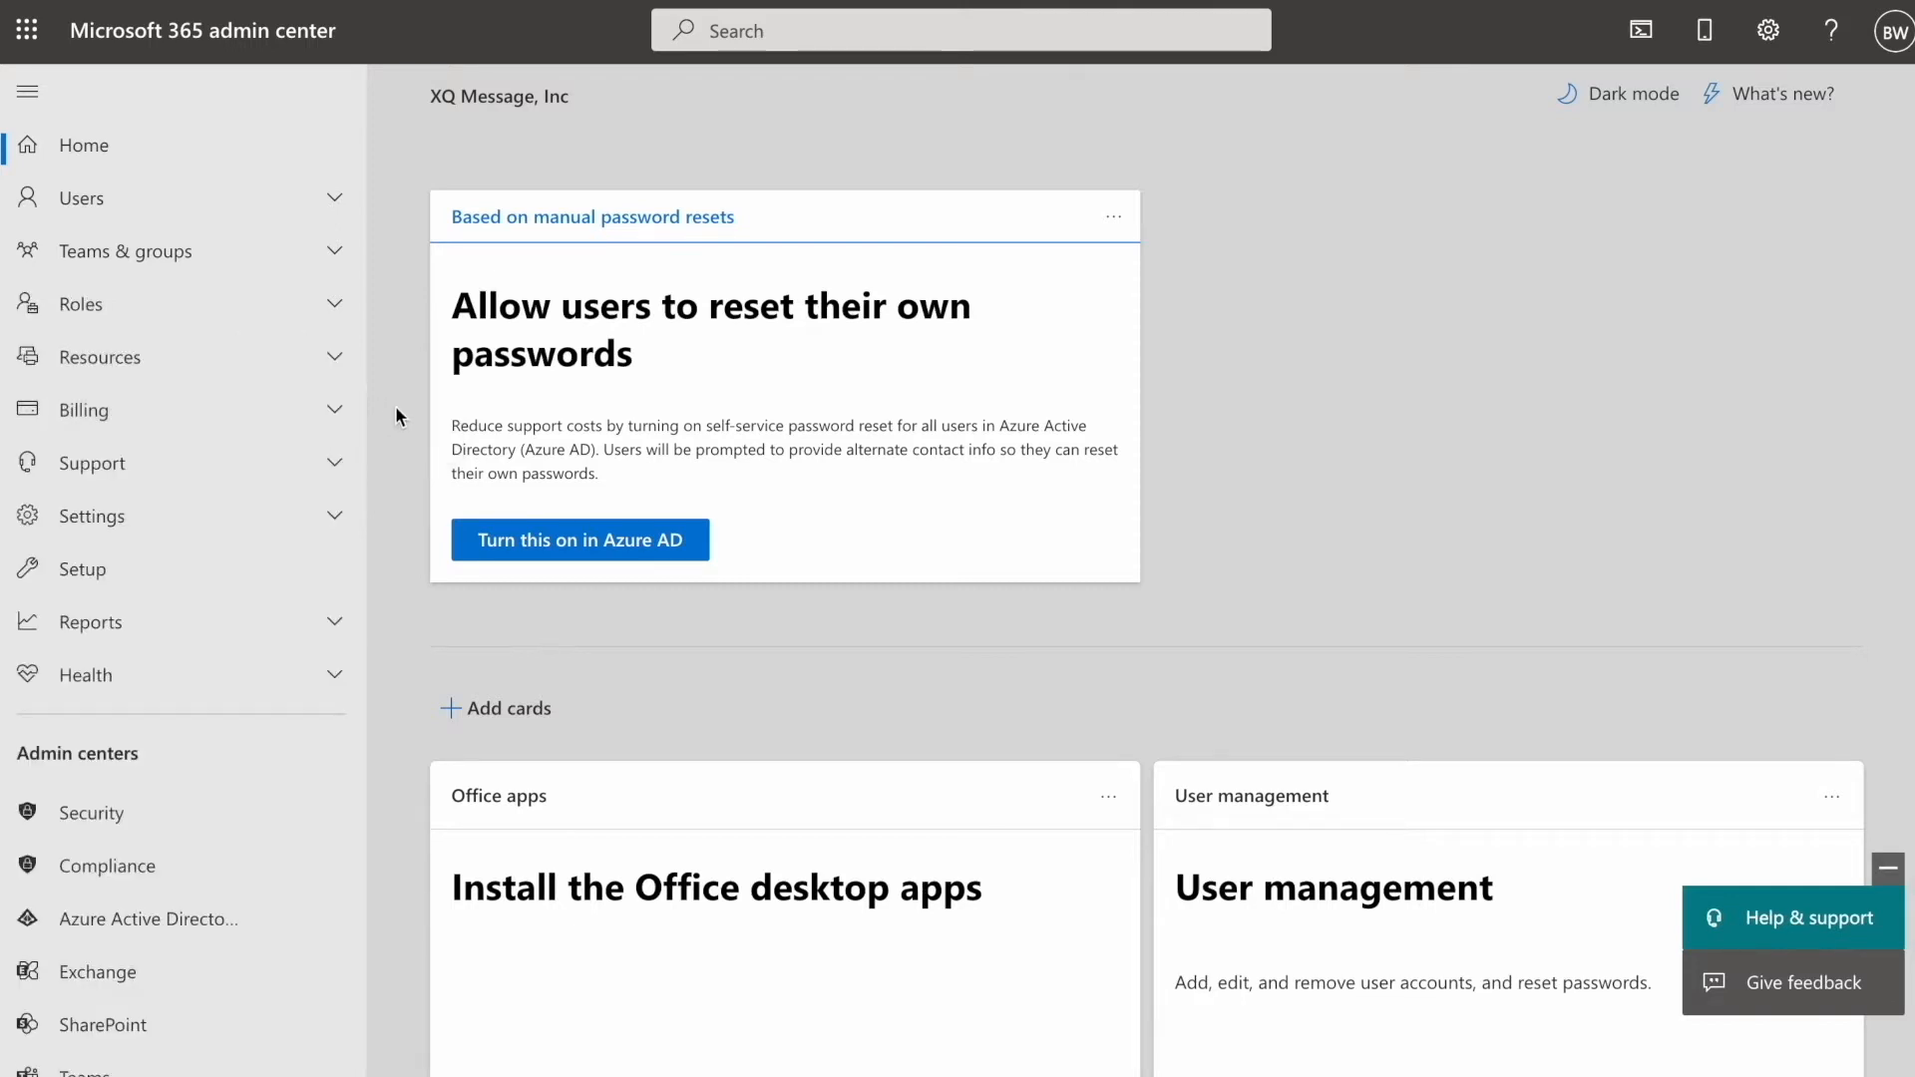
pyautogui.click(214, 520)
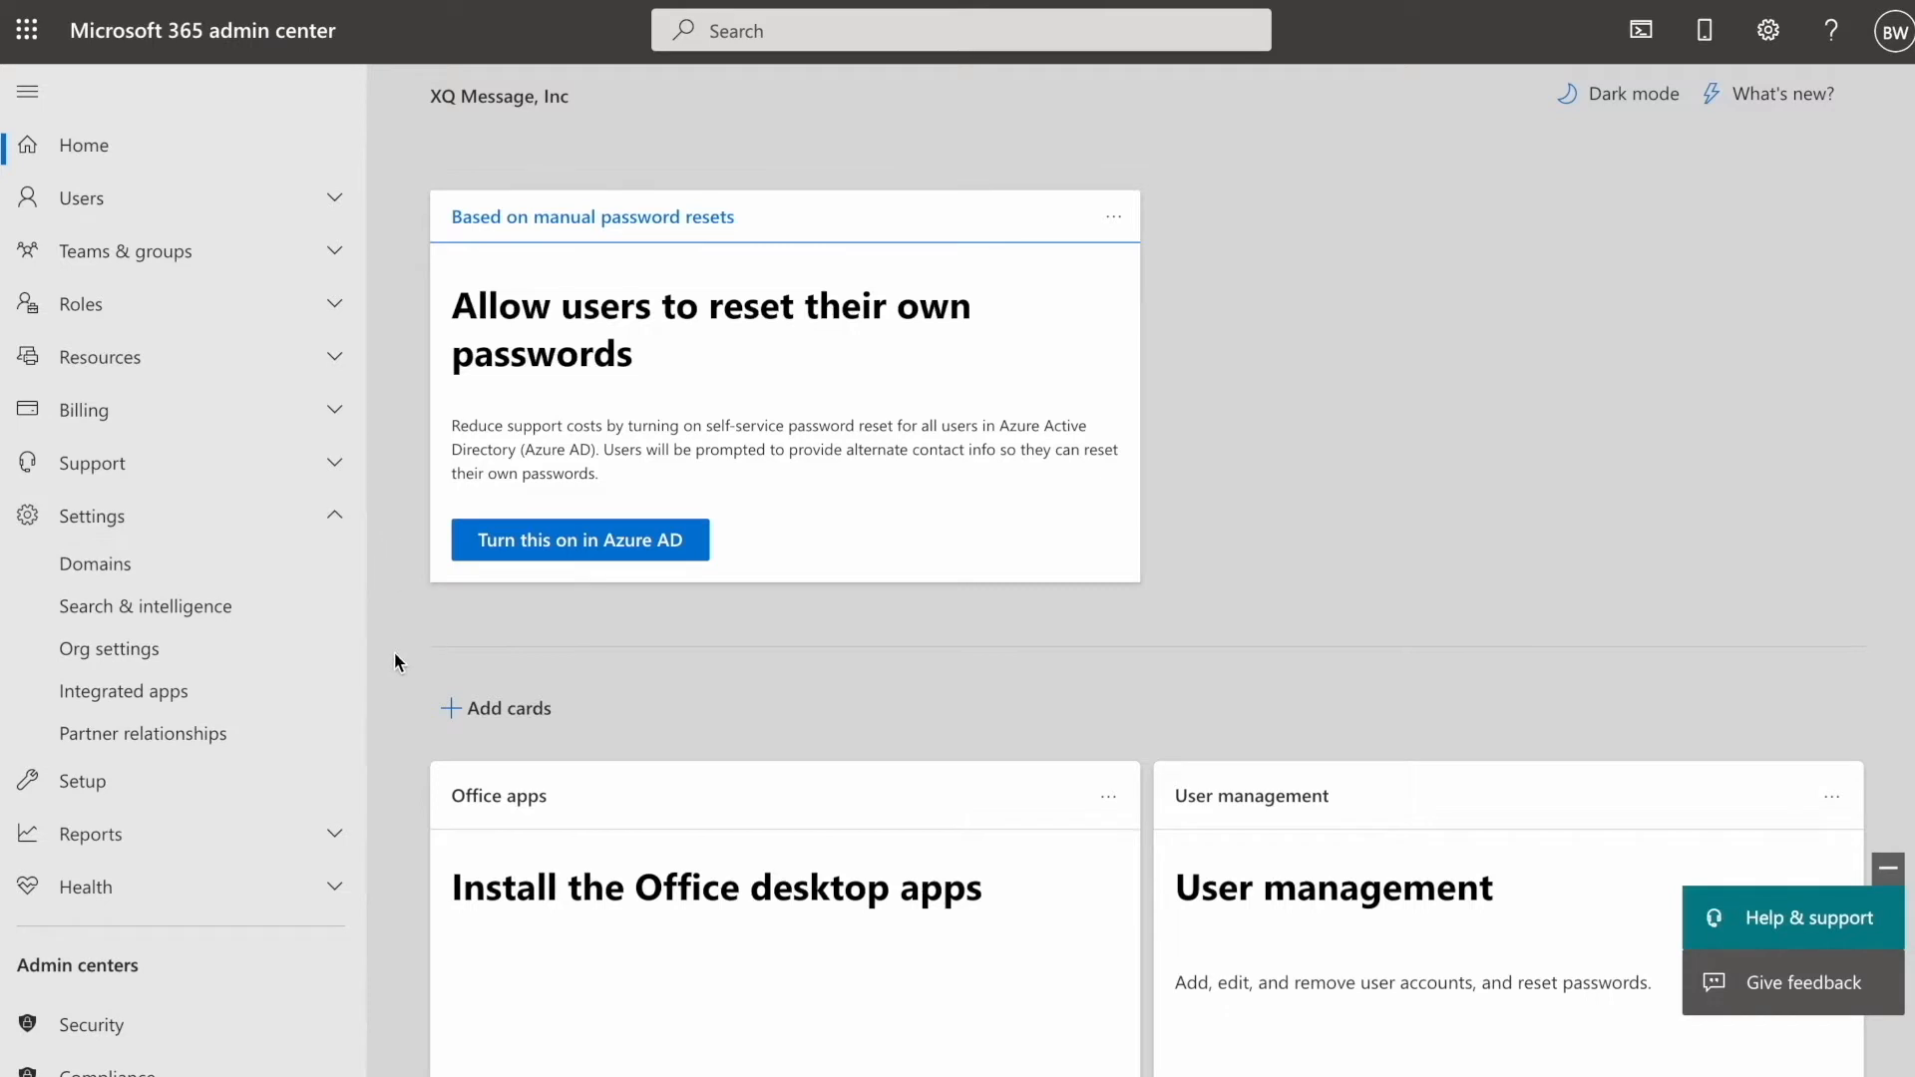
pyautogui.click(323, 693)
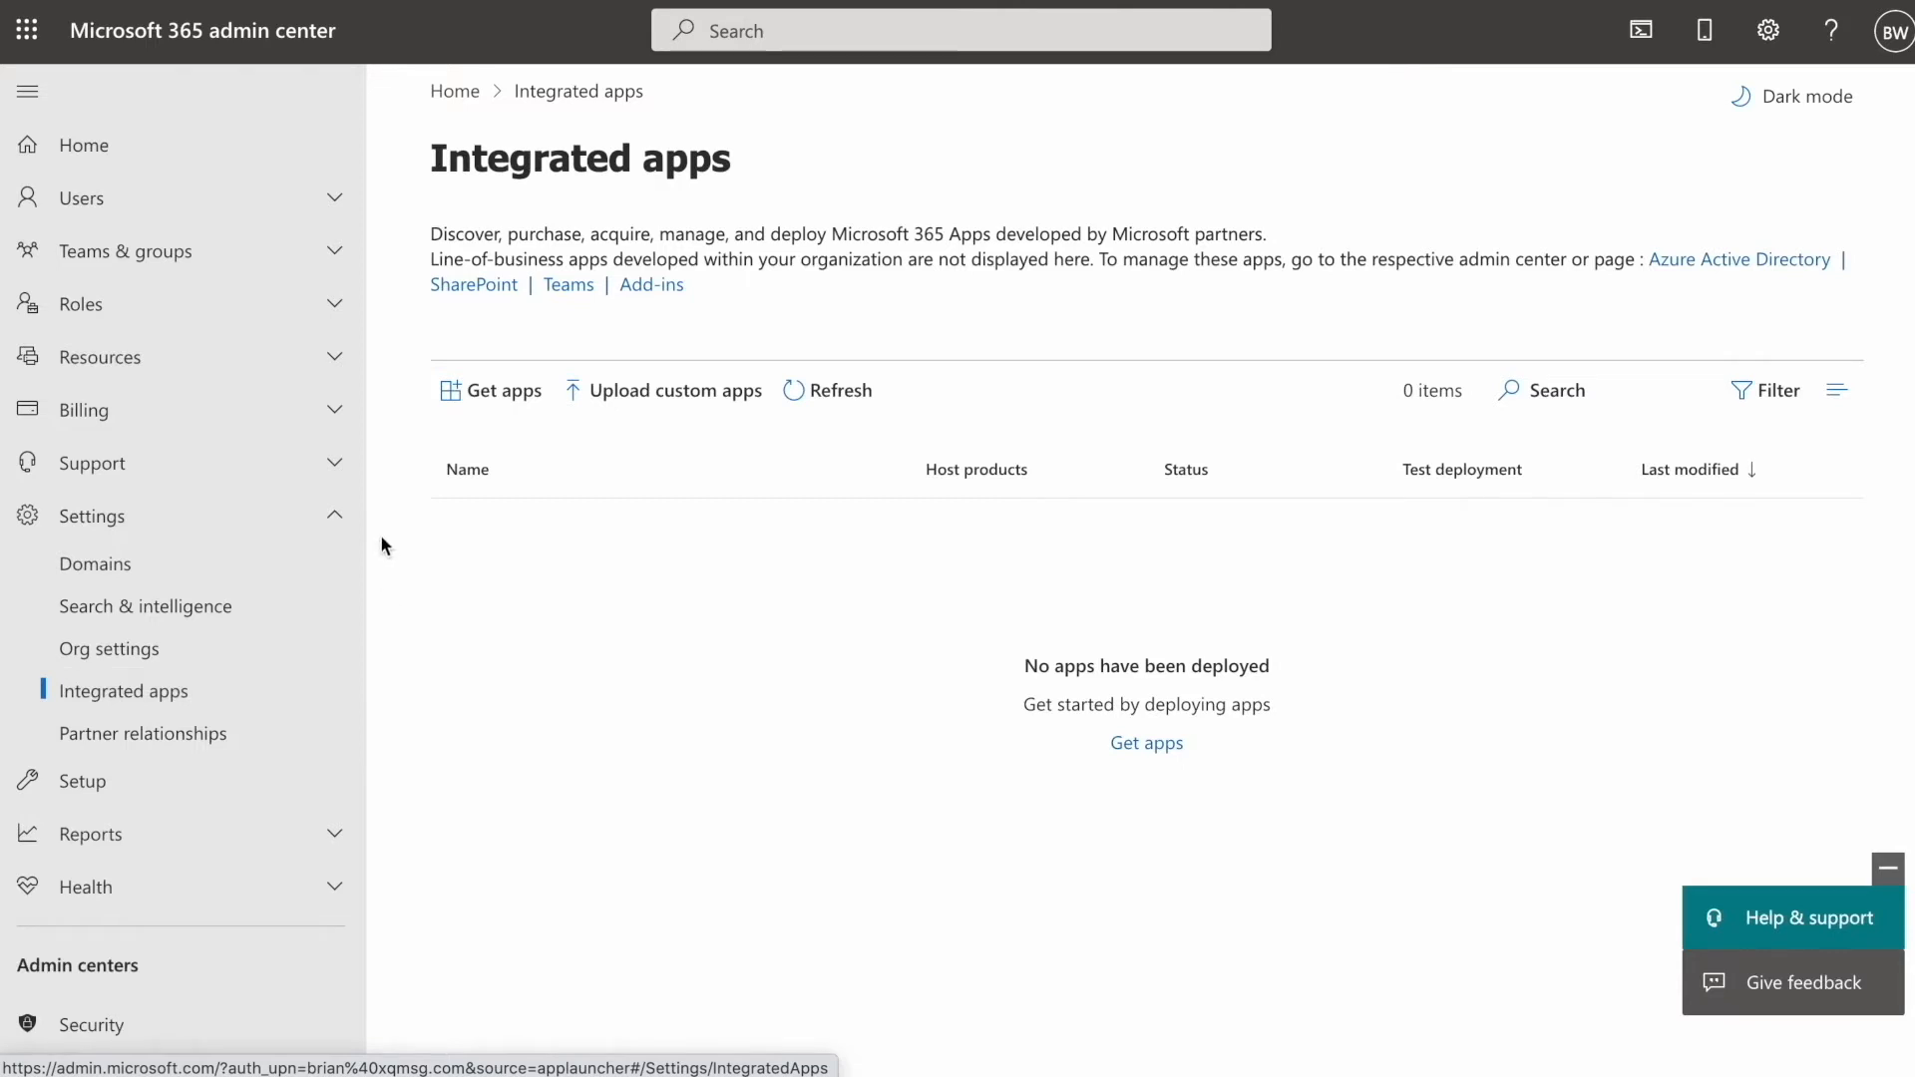
# - Search the app catalog for 'xq' and get the XQ Secure Email add-in
pyautogui.click(444, 392)
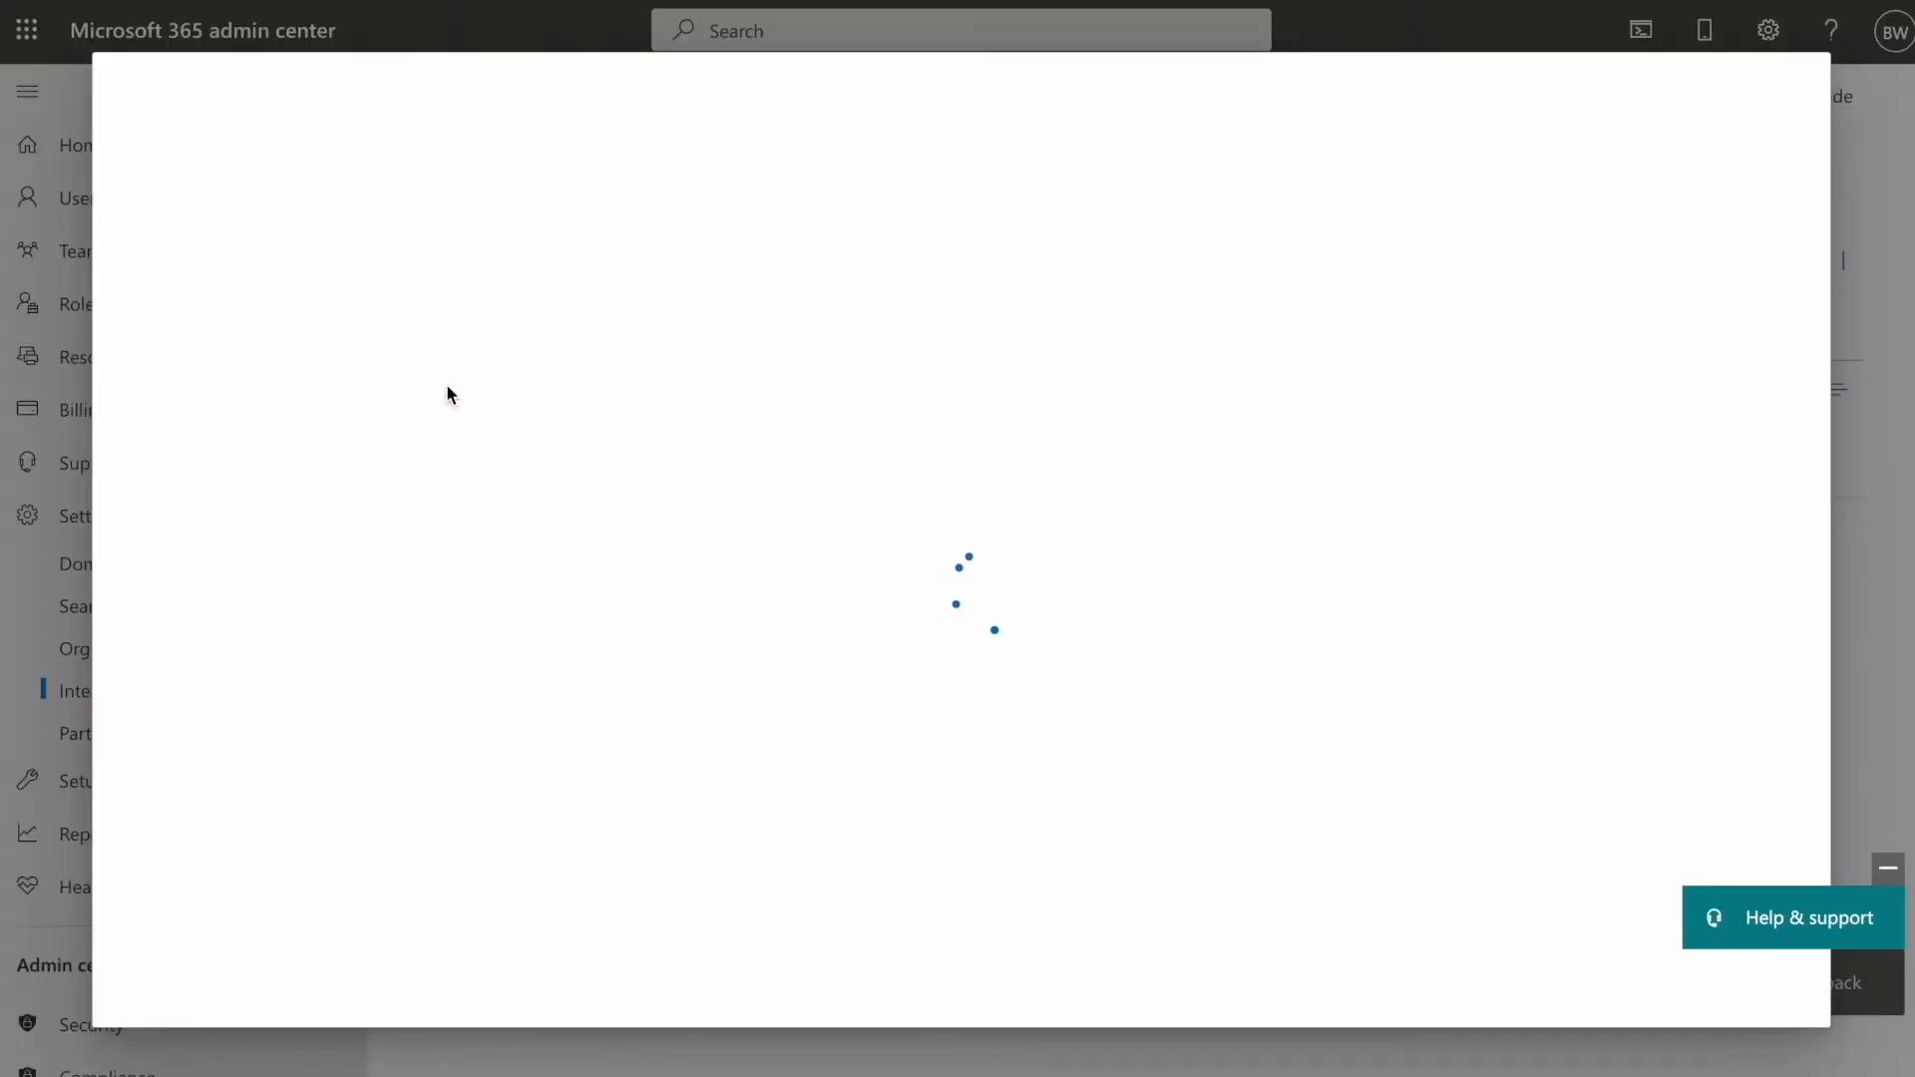
pyautogui.click(1535, 146)
pyautogui.write('xq')
pyautogui.press('Return')
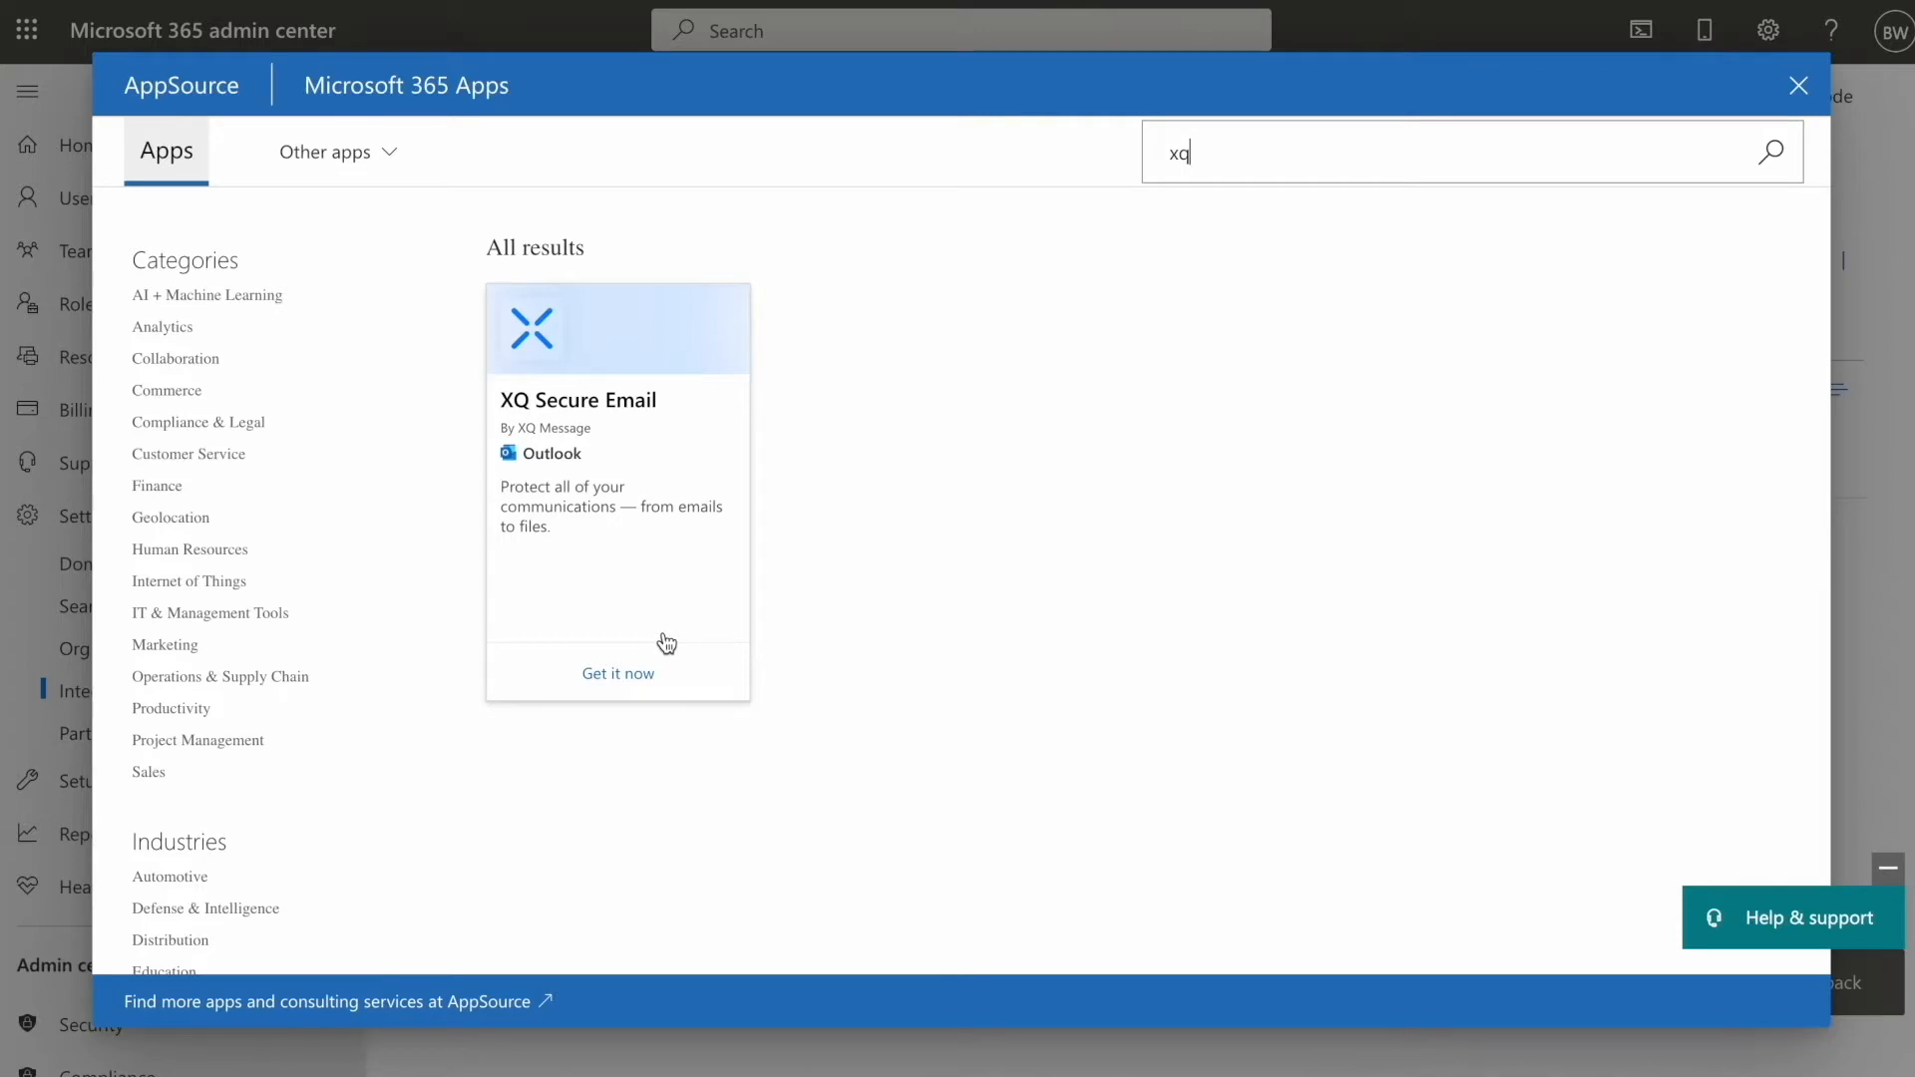
pyautogui.click(618, 668)
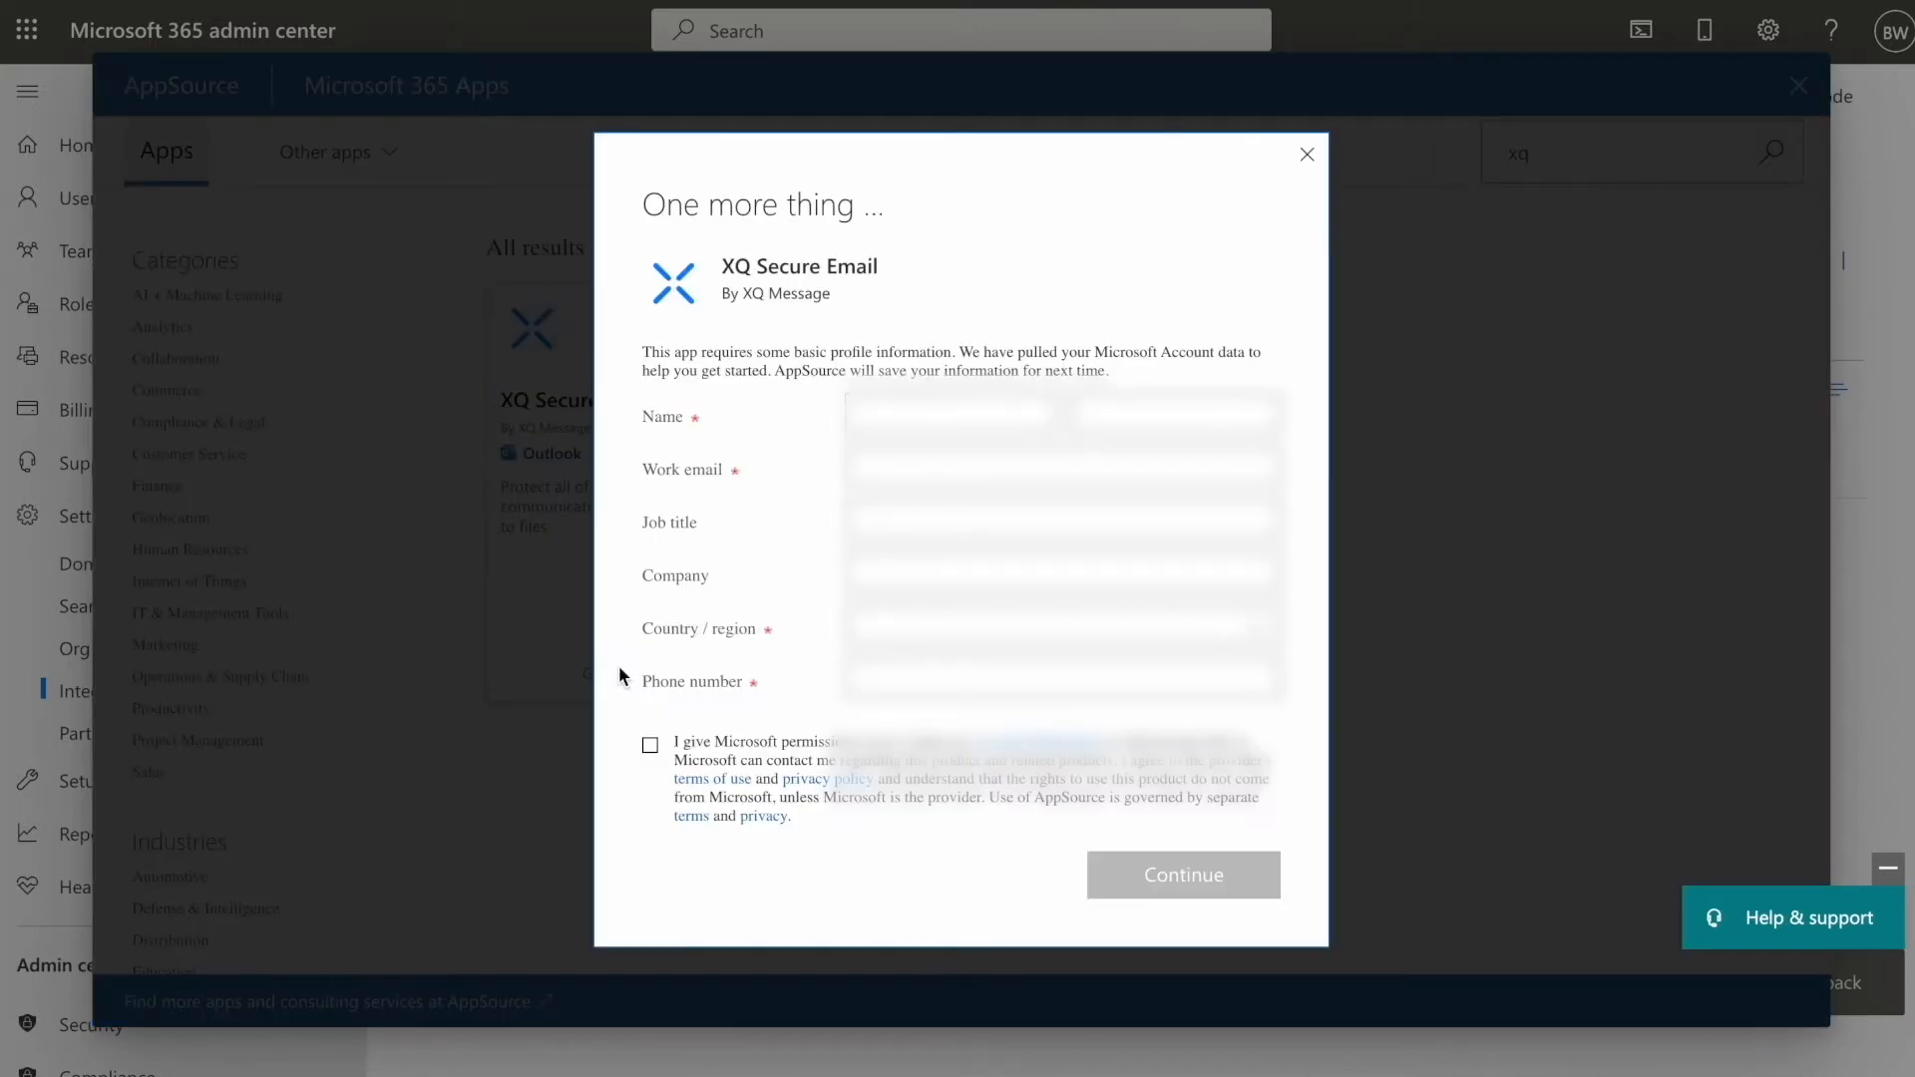
# - Autofill the profile form, choose a country, give consent and continue
pyautogui.click(933, 419)
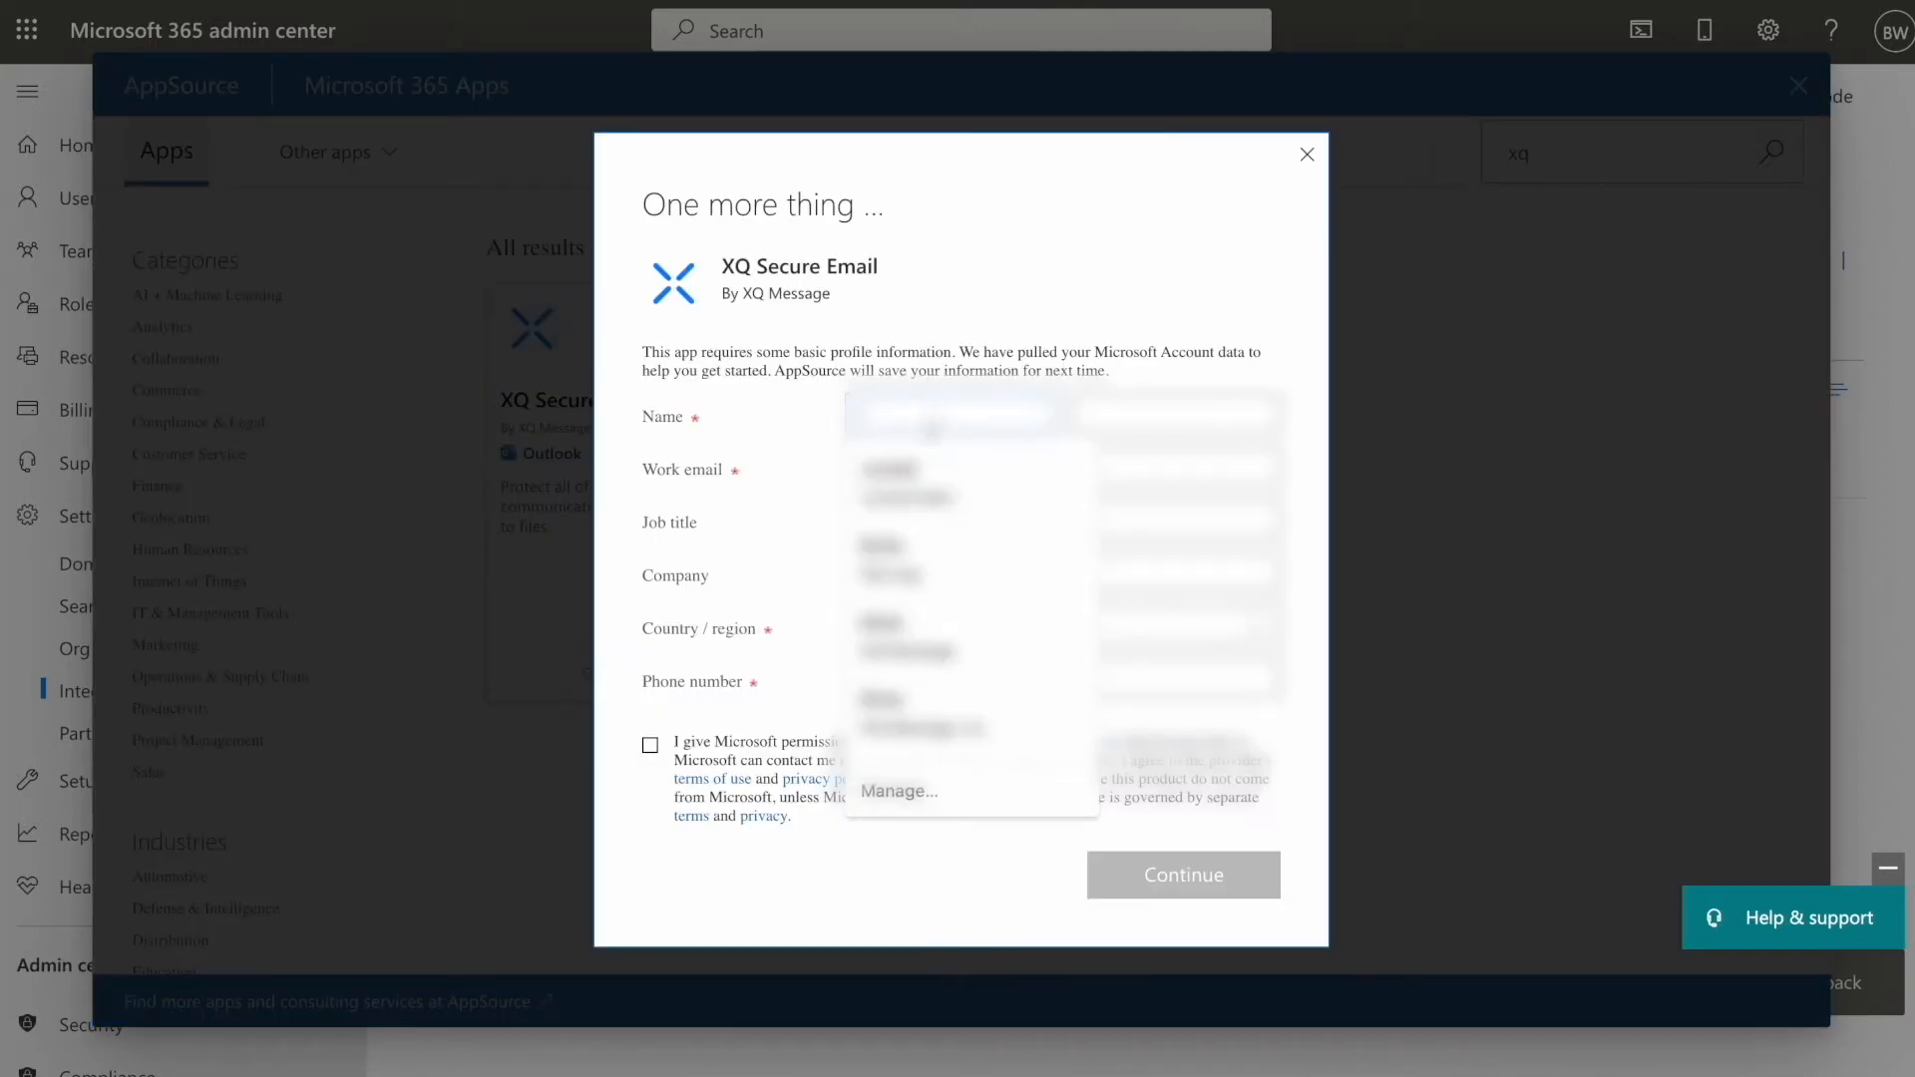
pyautogui.click(930, 710)
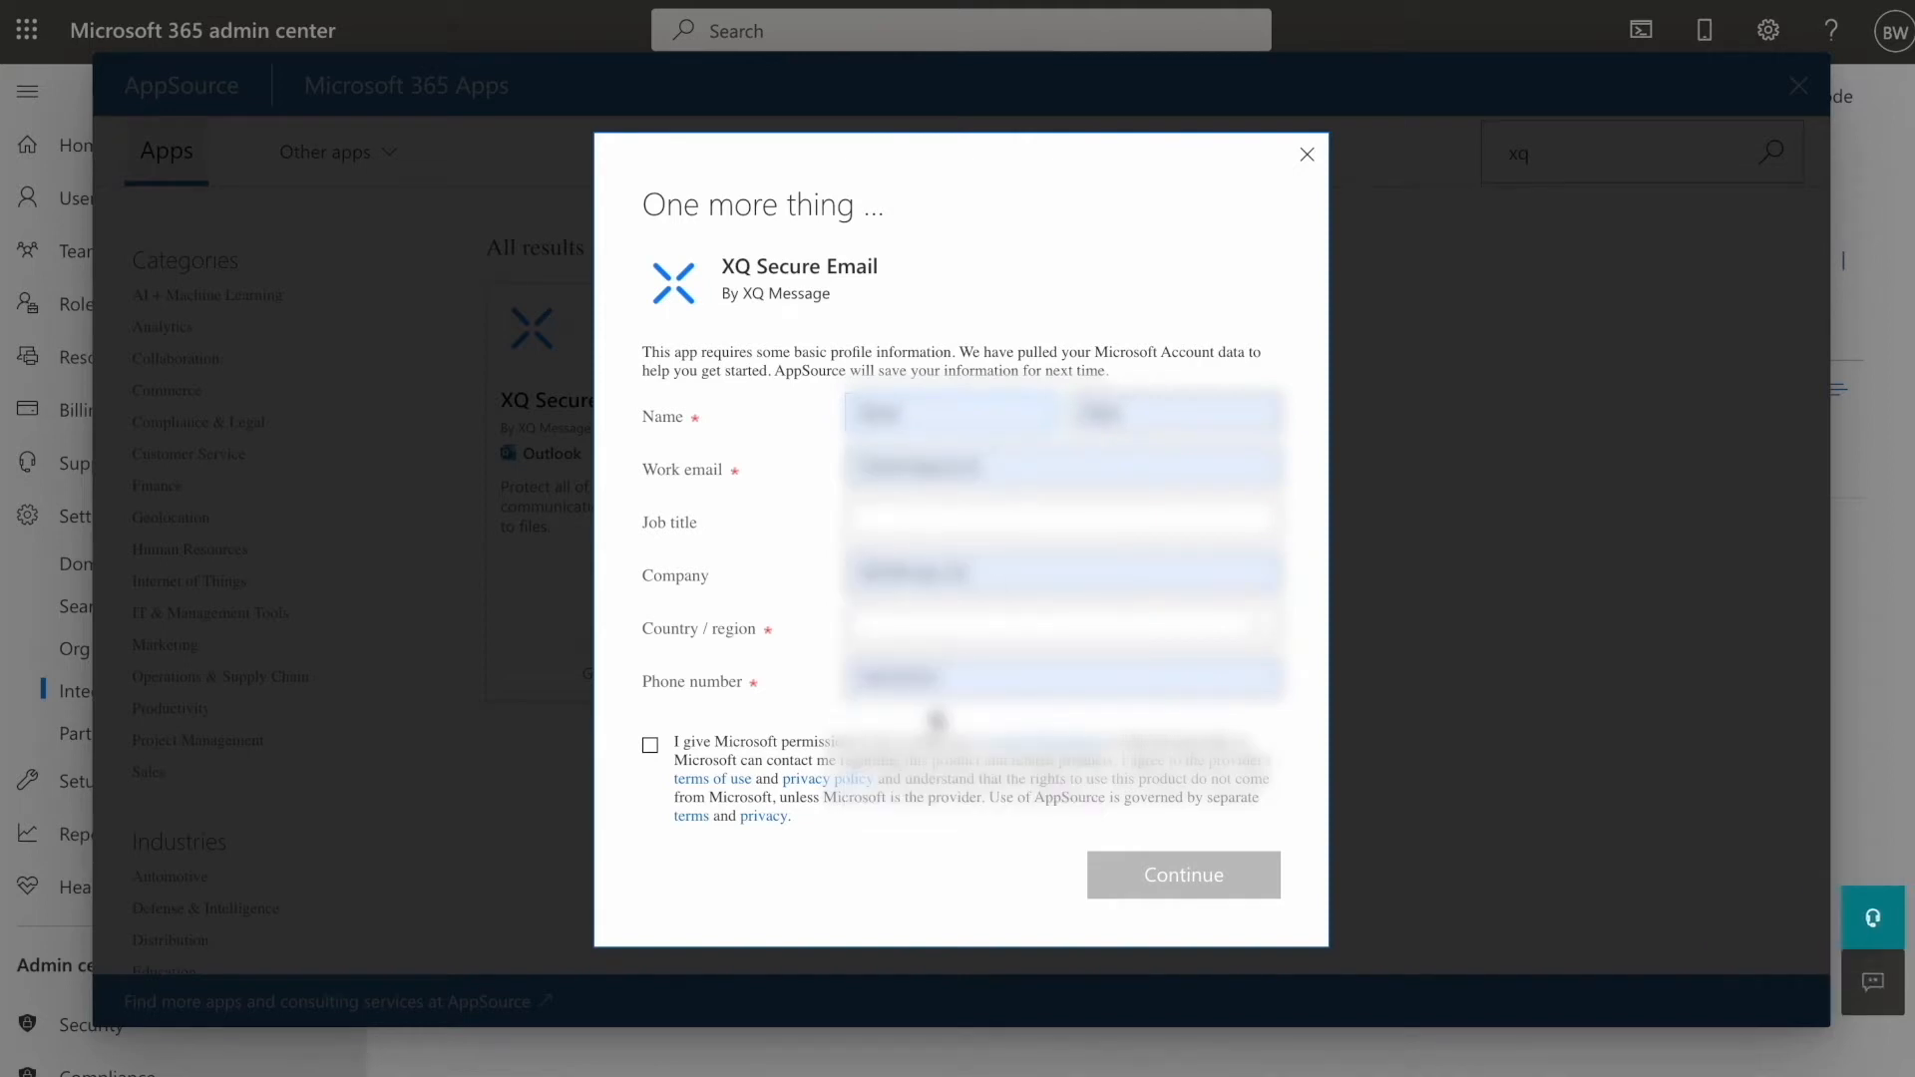
pyautogui.click(1109, 628)
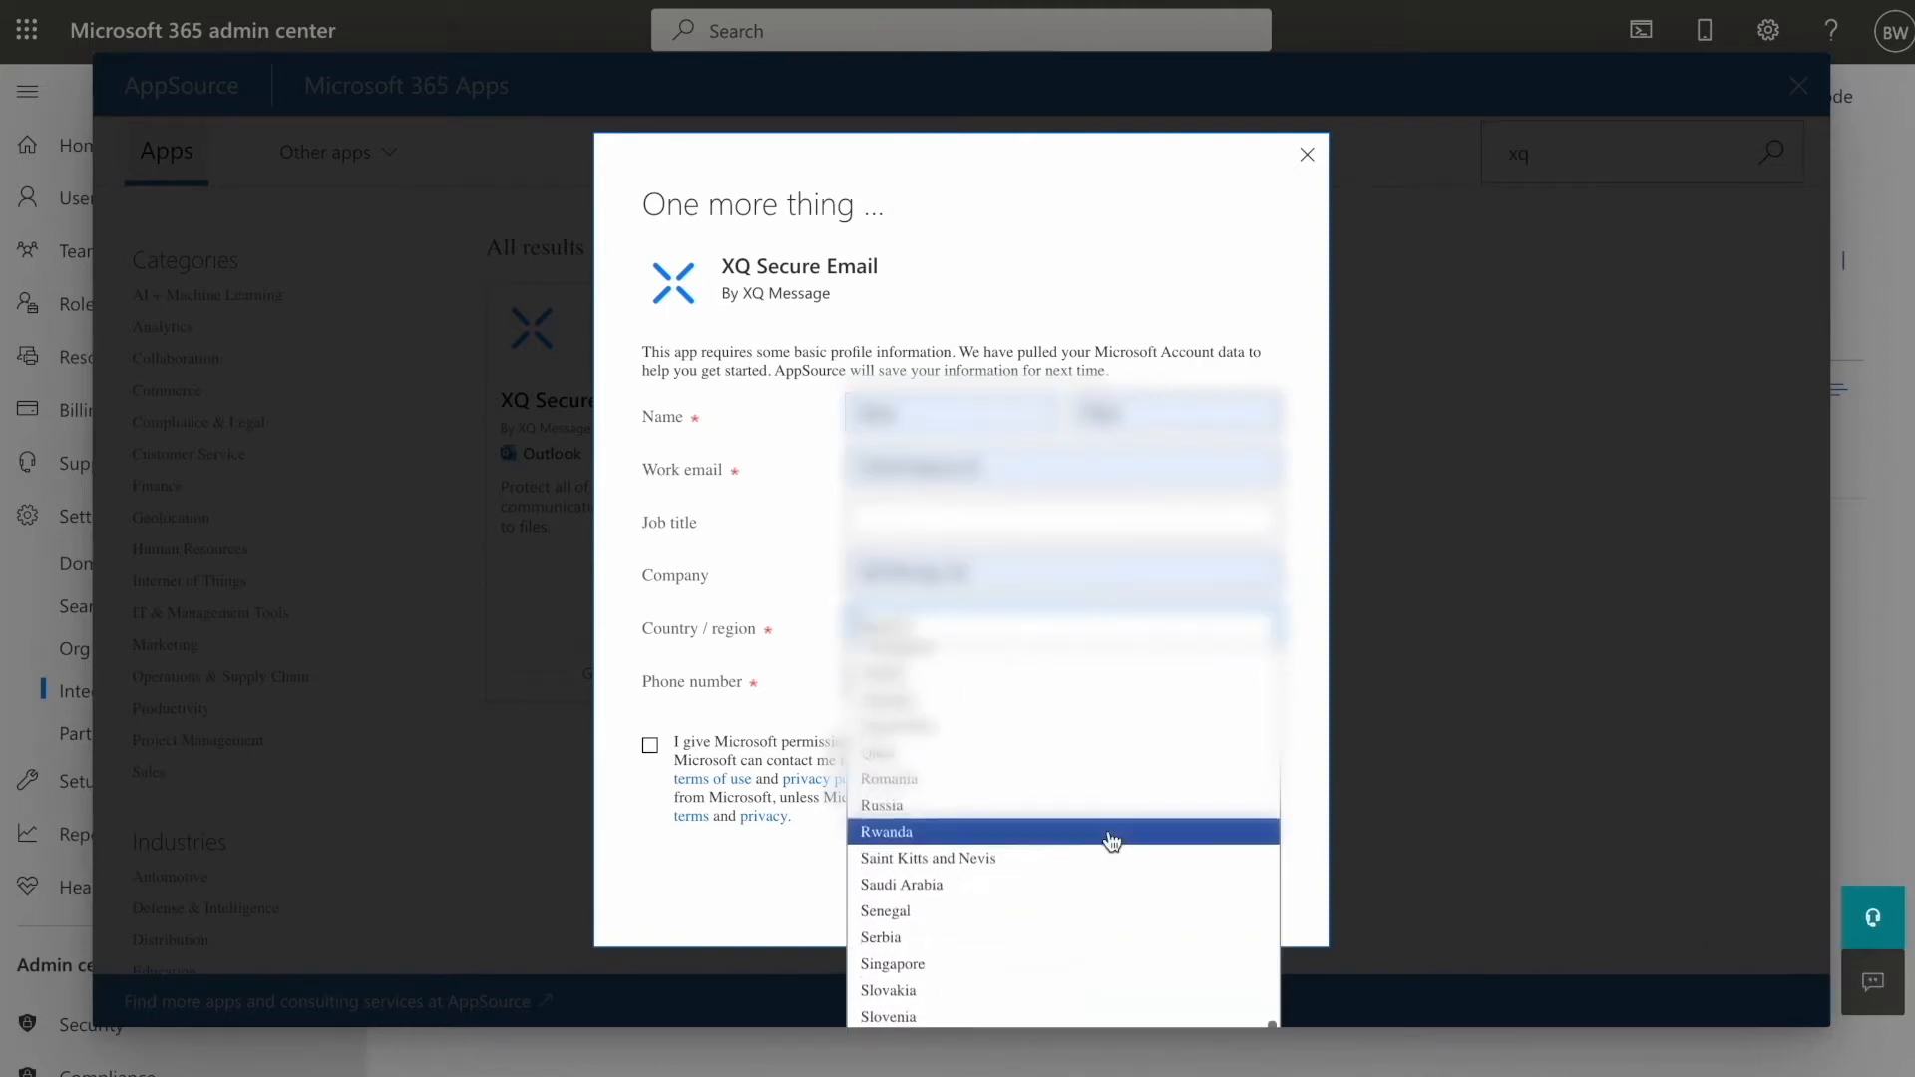
pyautogui.click(1111, 841)
pyautogui.click(696, 757)
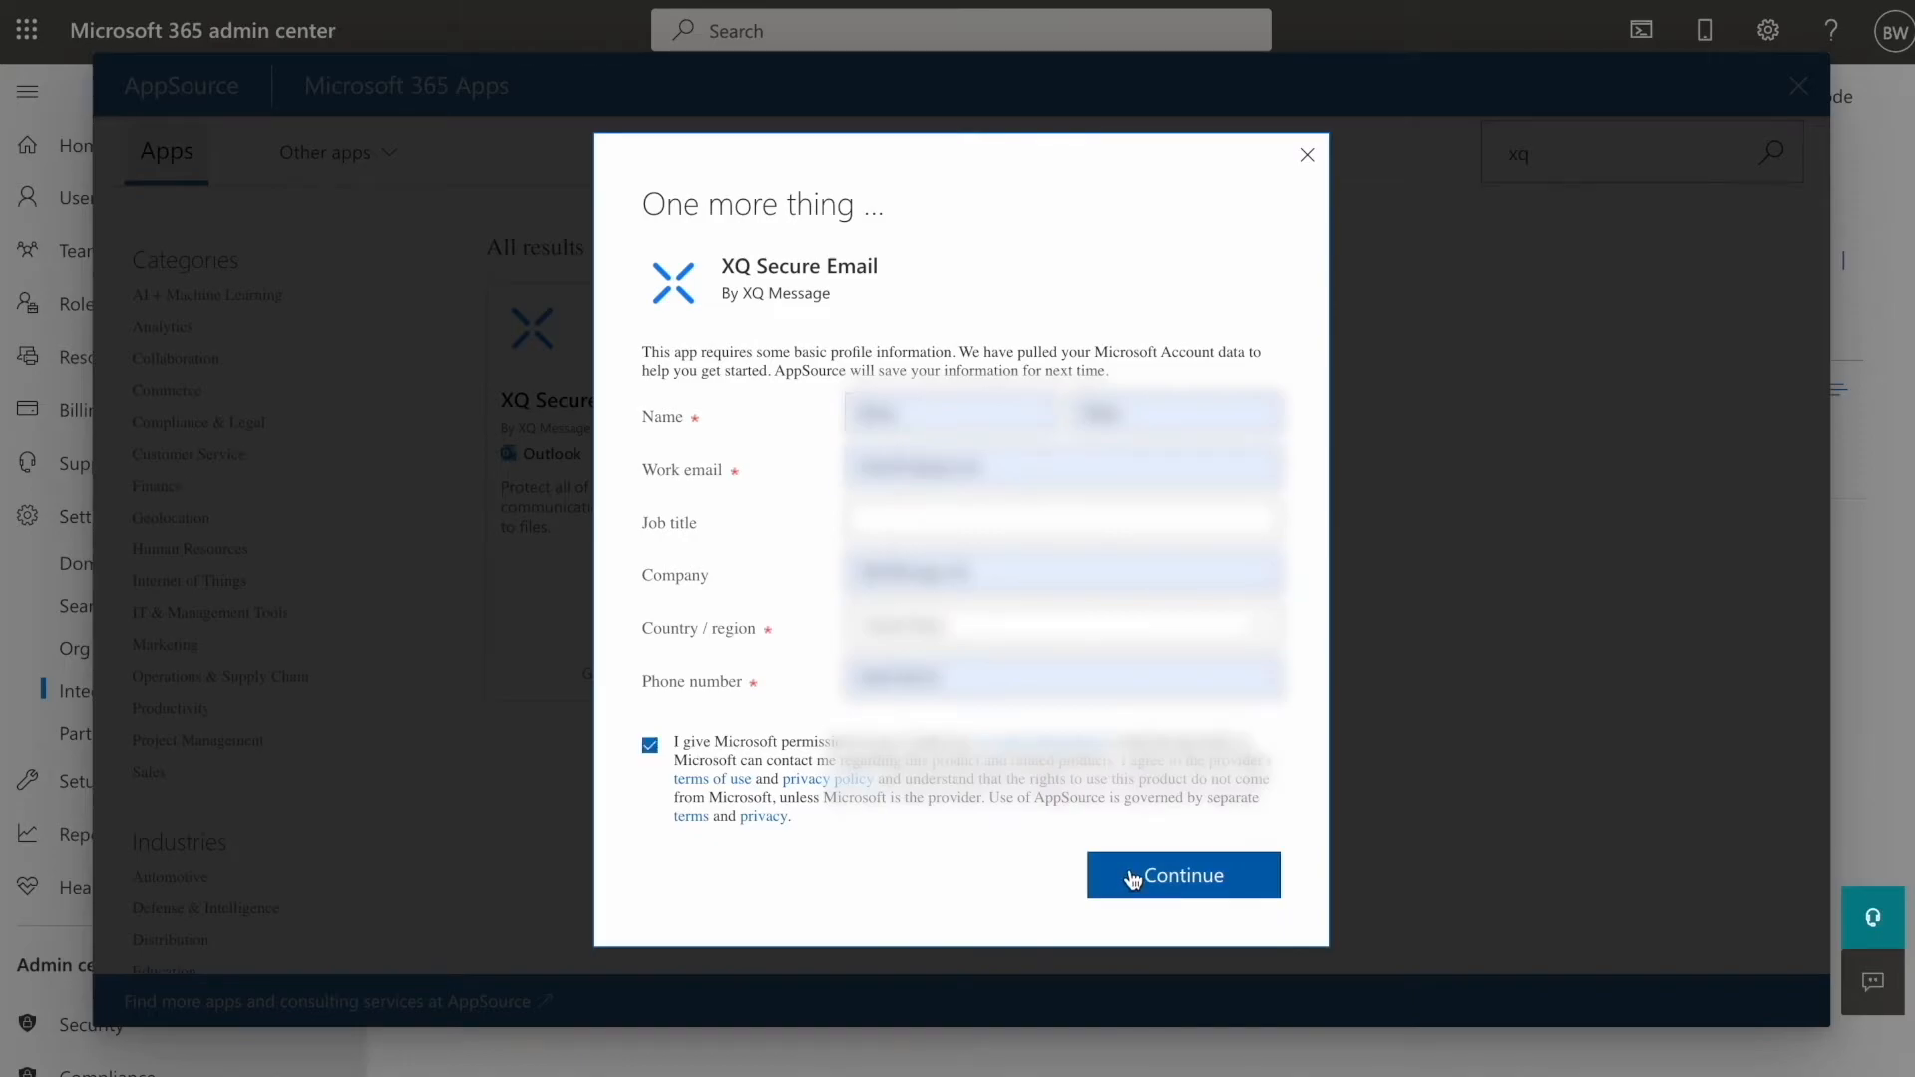
pyautogui.click(1133, 876)
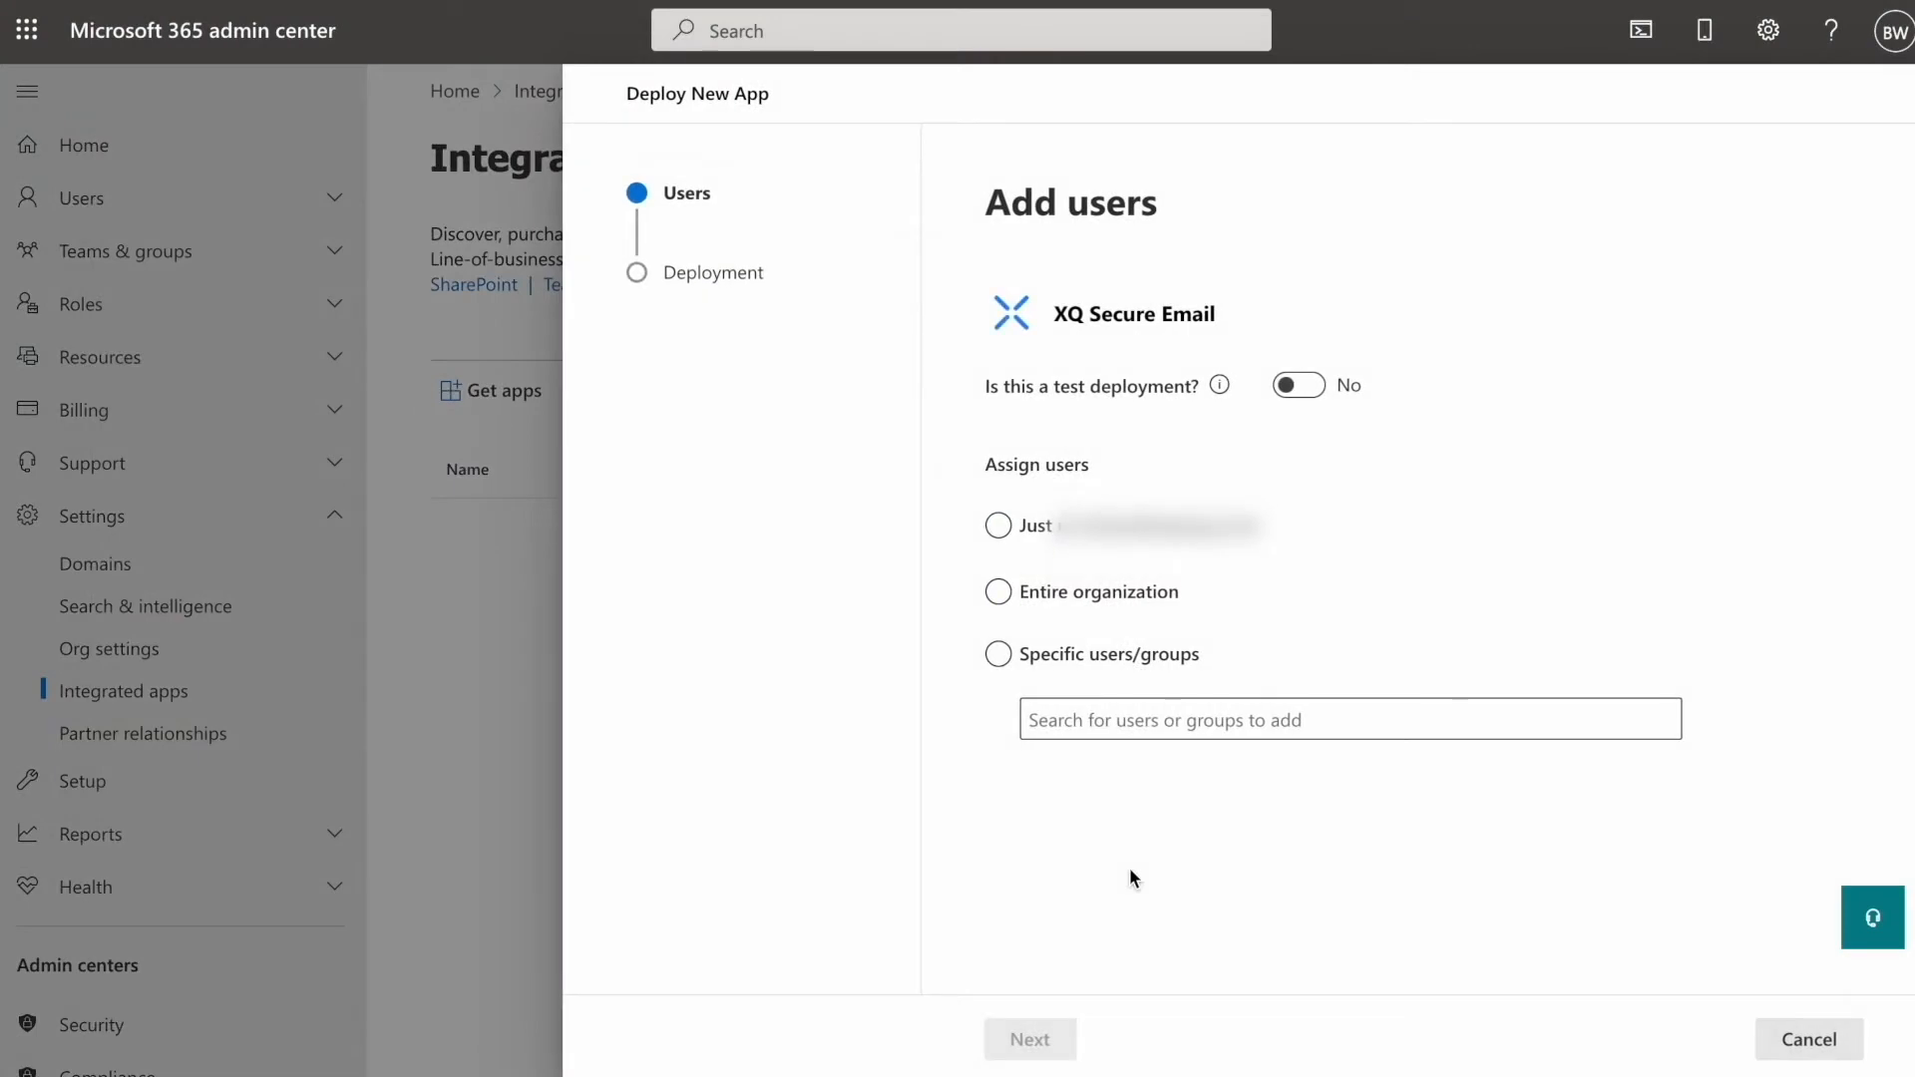
# - Try assigning the add-in to a 'Finance' group, which returns no search results
pyautogui.click(996, 654)
pyautogui.click(1044, 719)
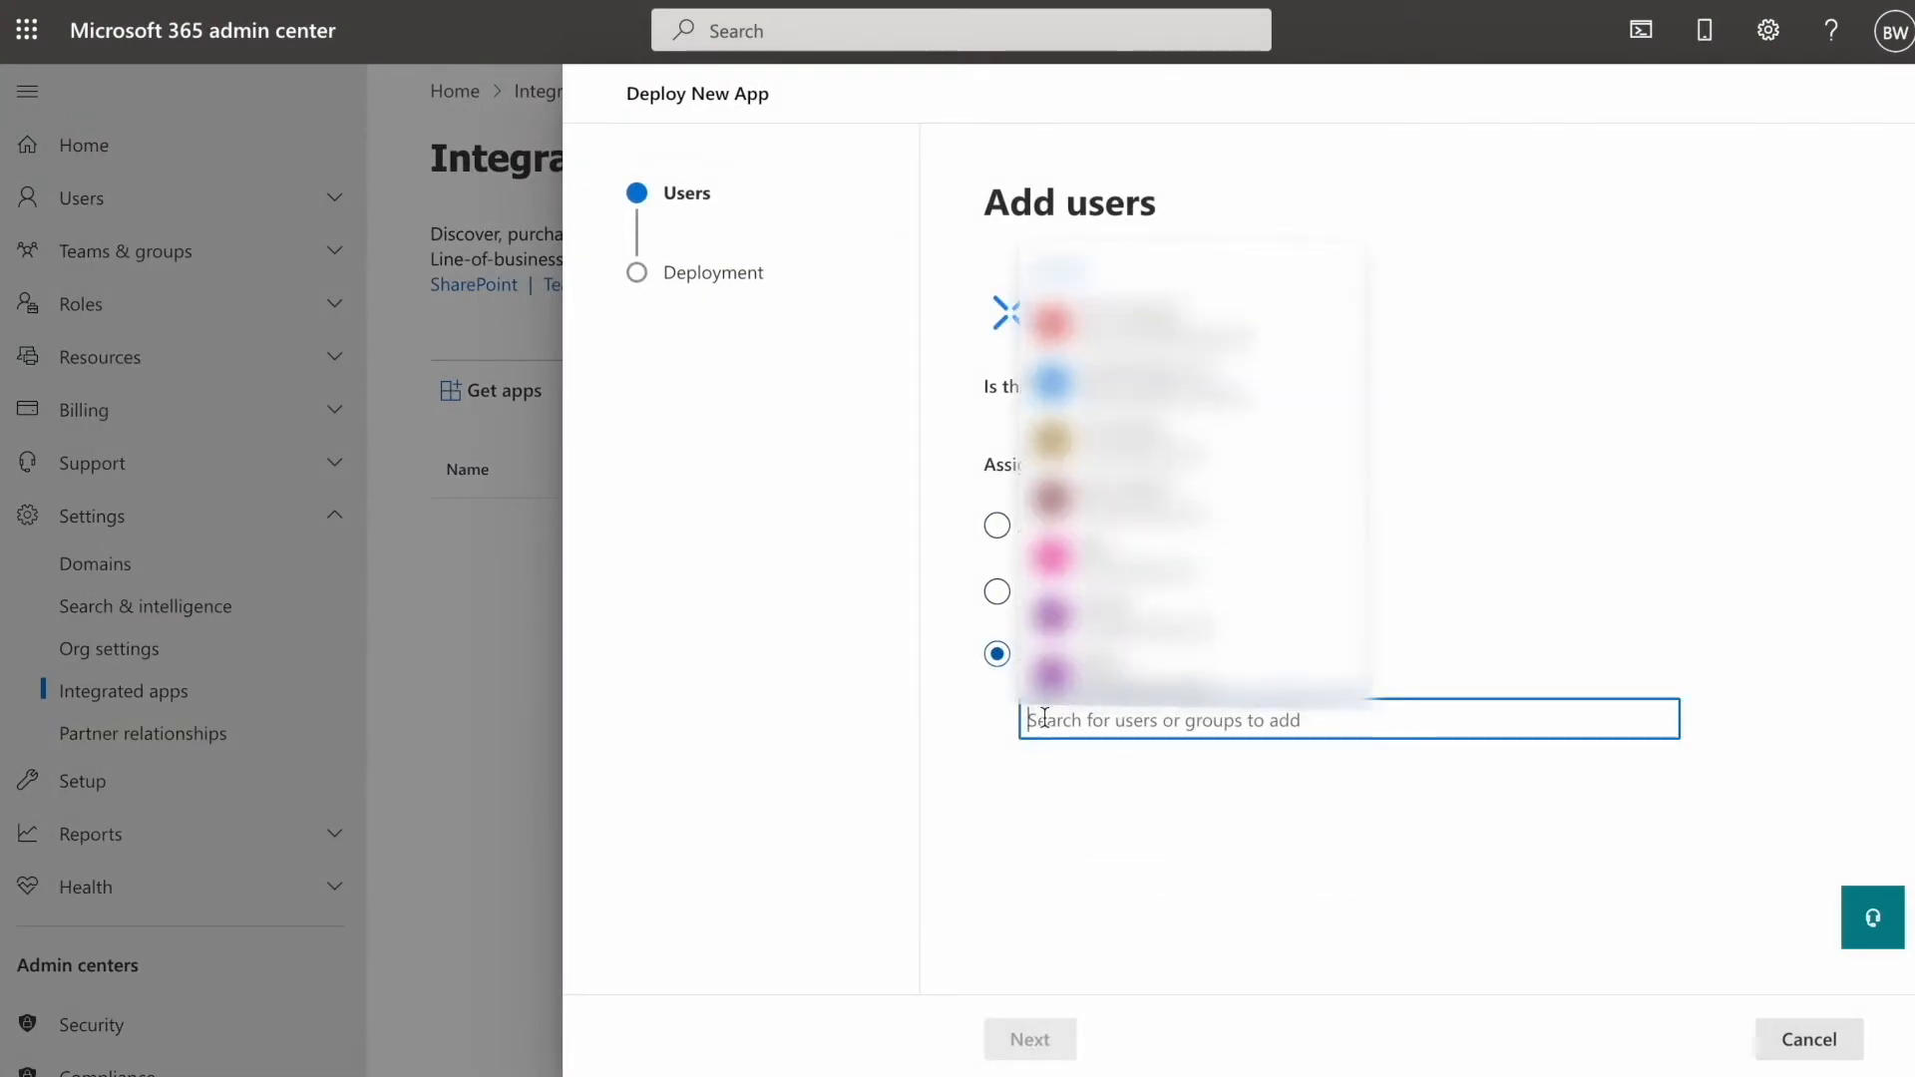
pyautogui.write('Finance')
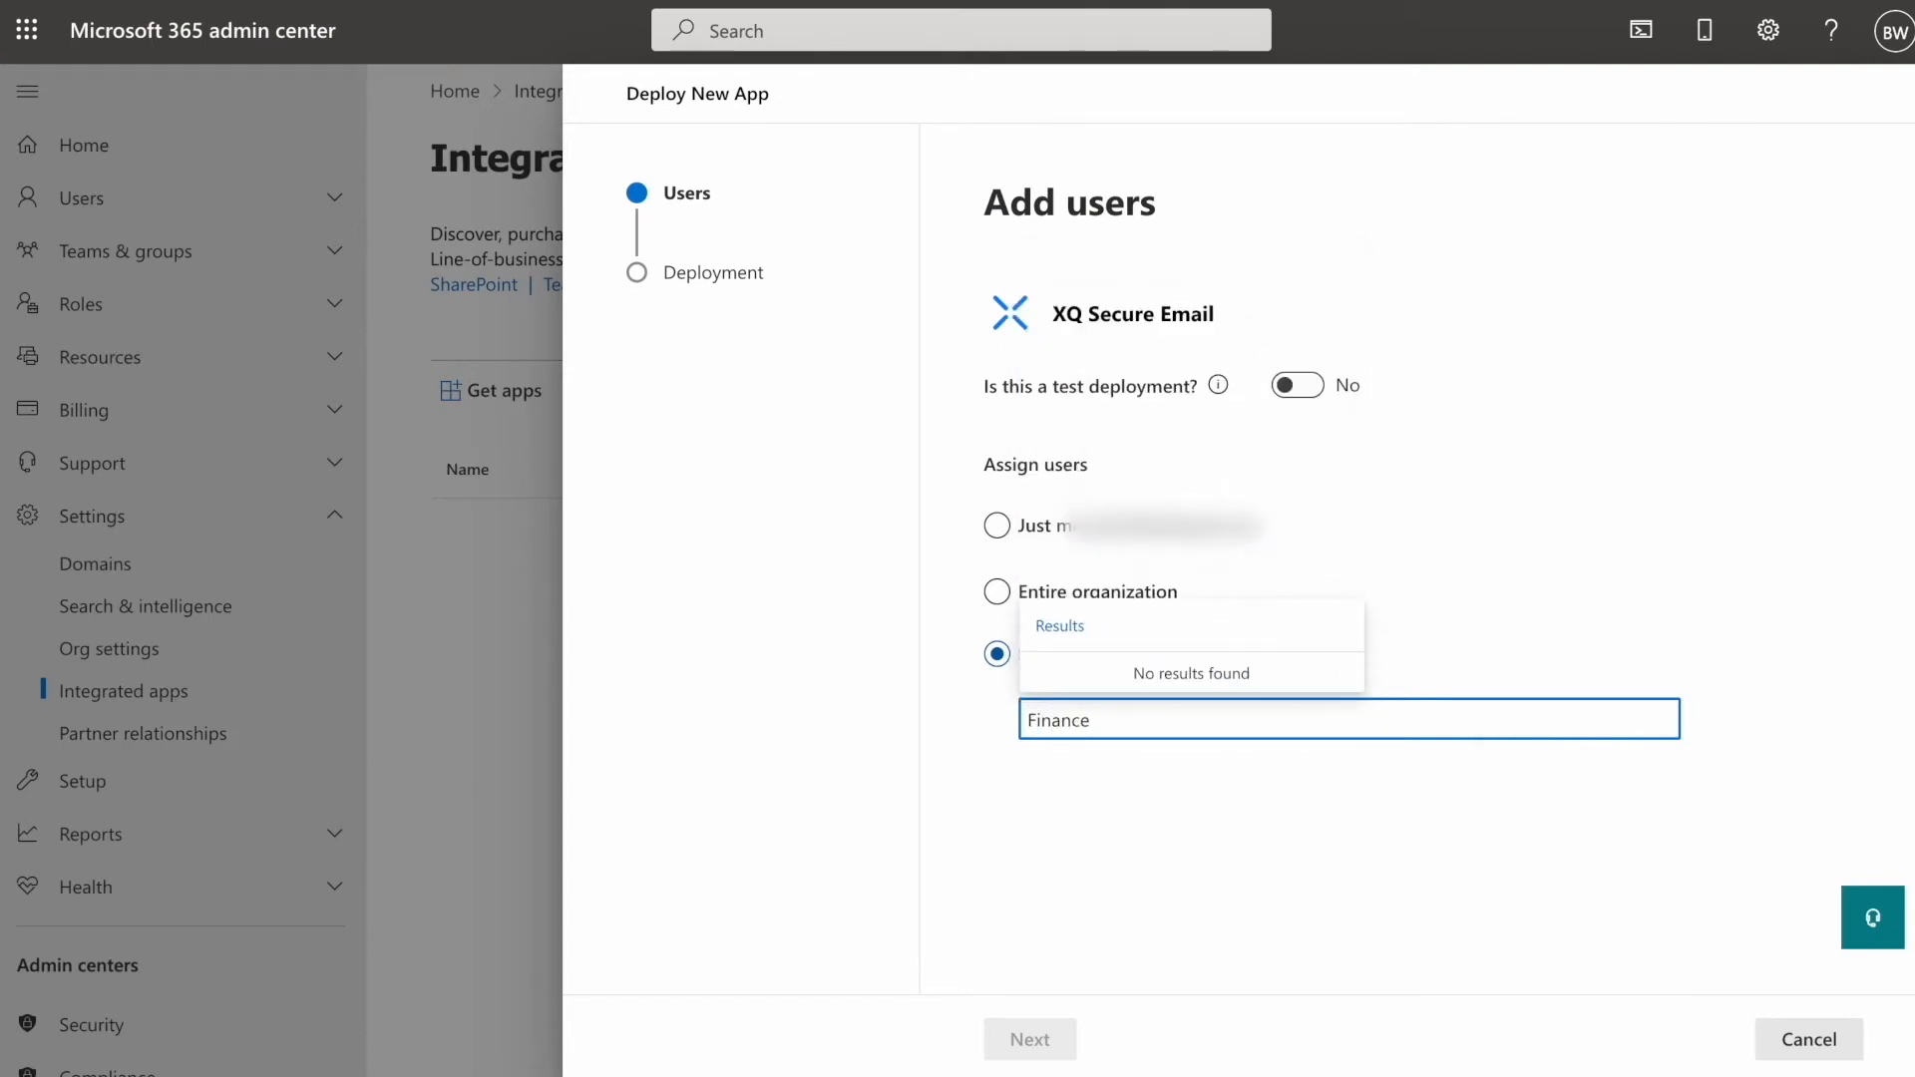
pyautogui.click(1063, 854)
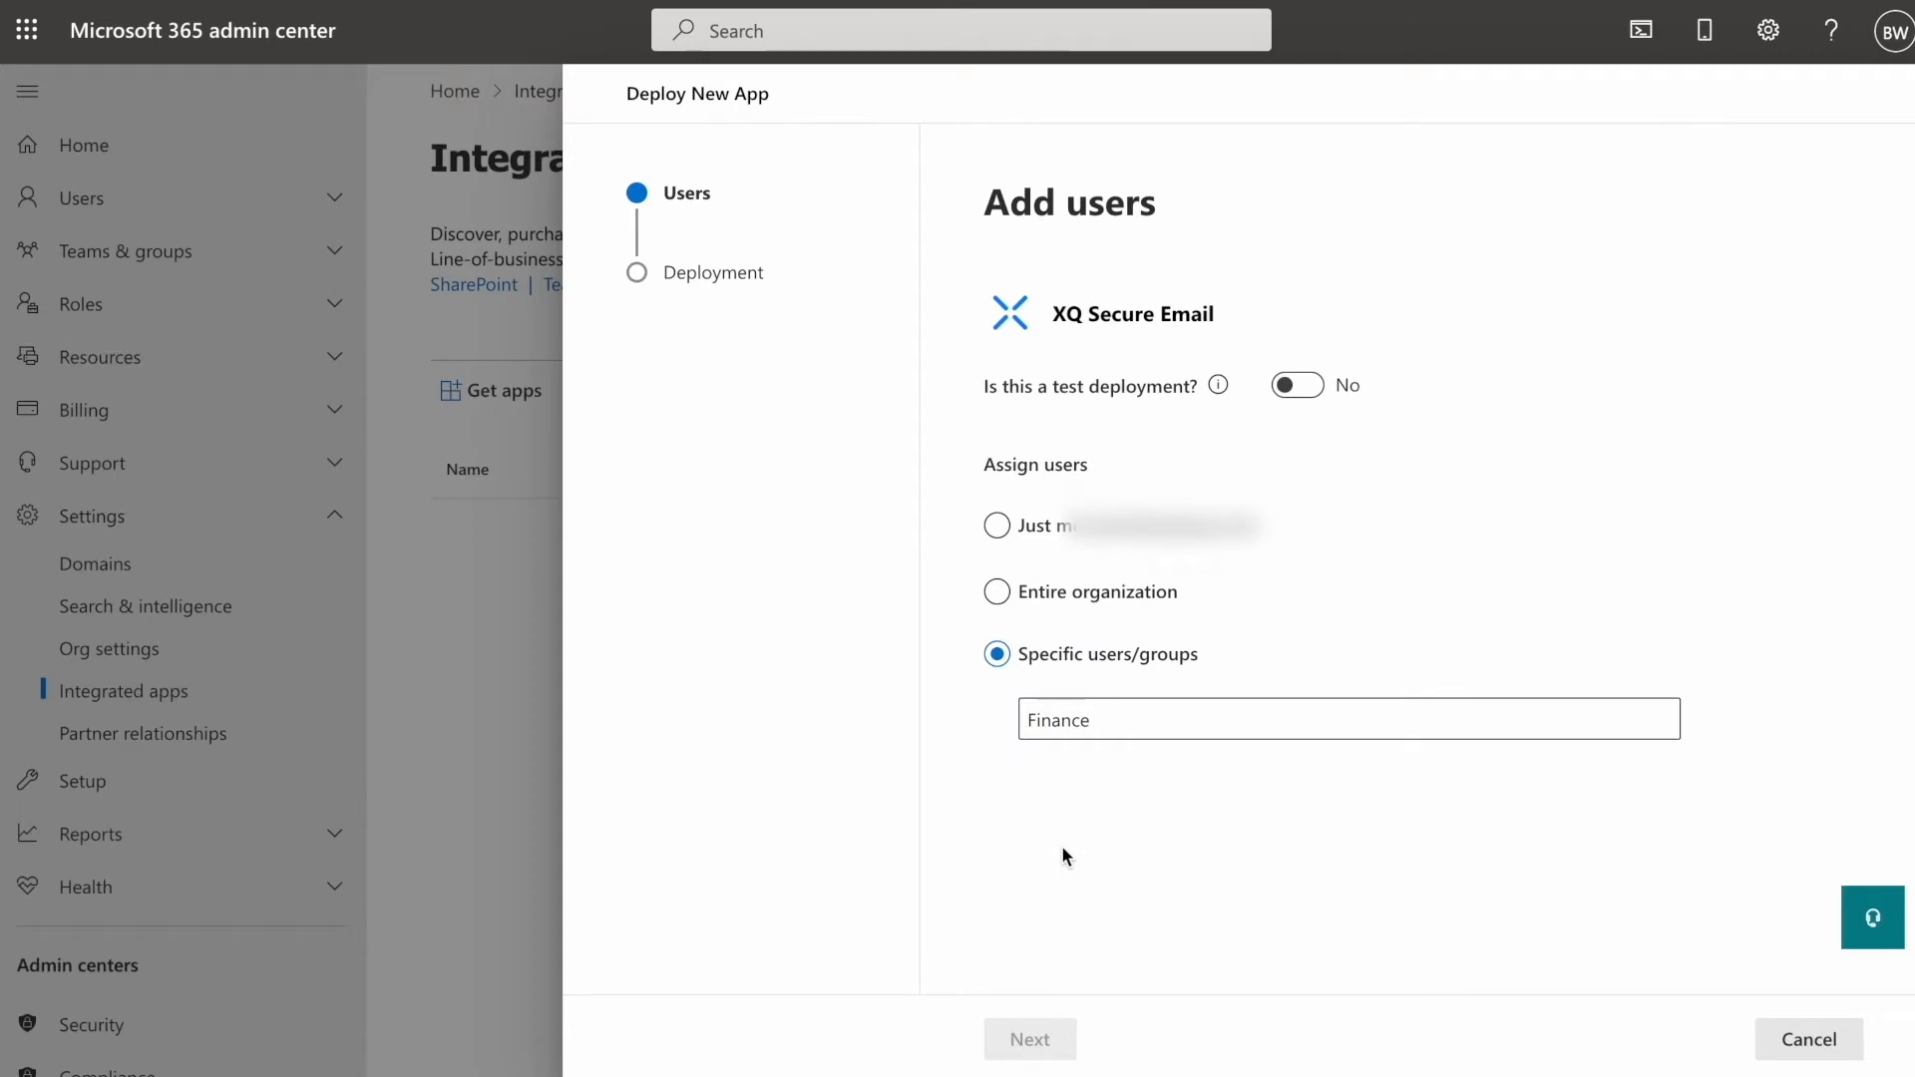
# - Assign XQ Secure Email to the entire organization, accept permissions and finish deployment
pyautogui.click(996, 593)
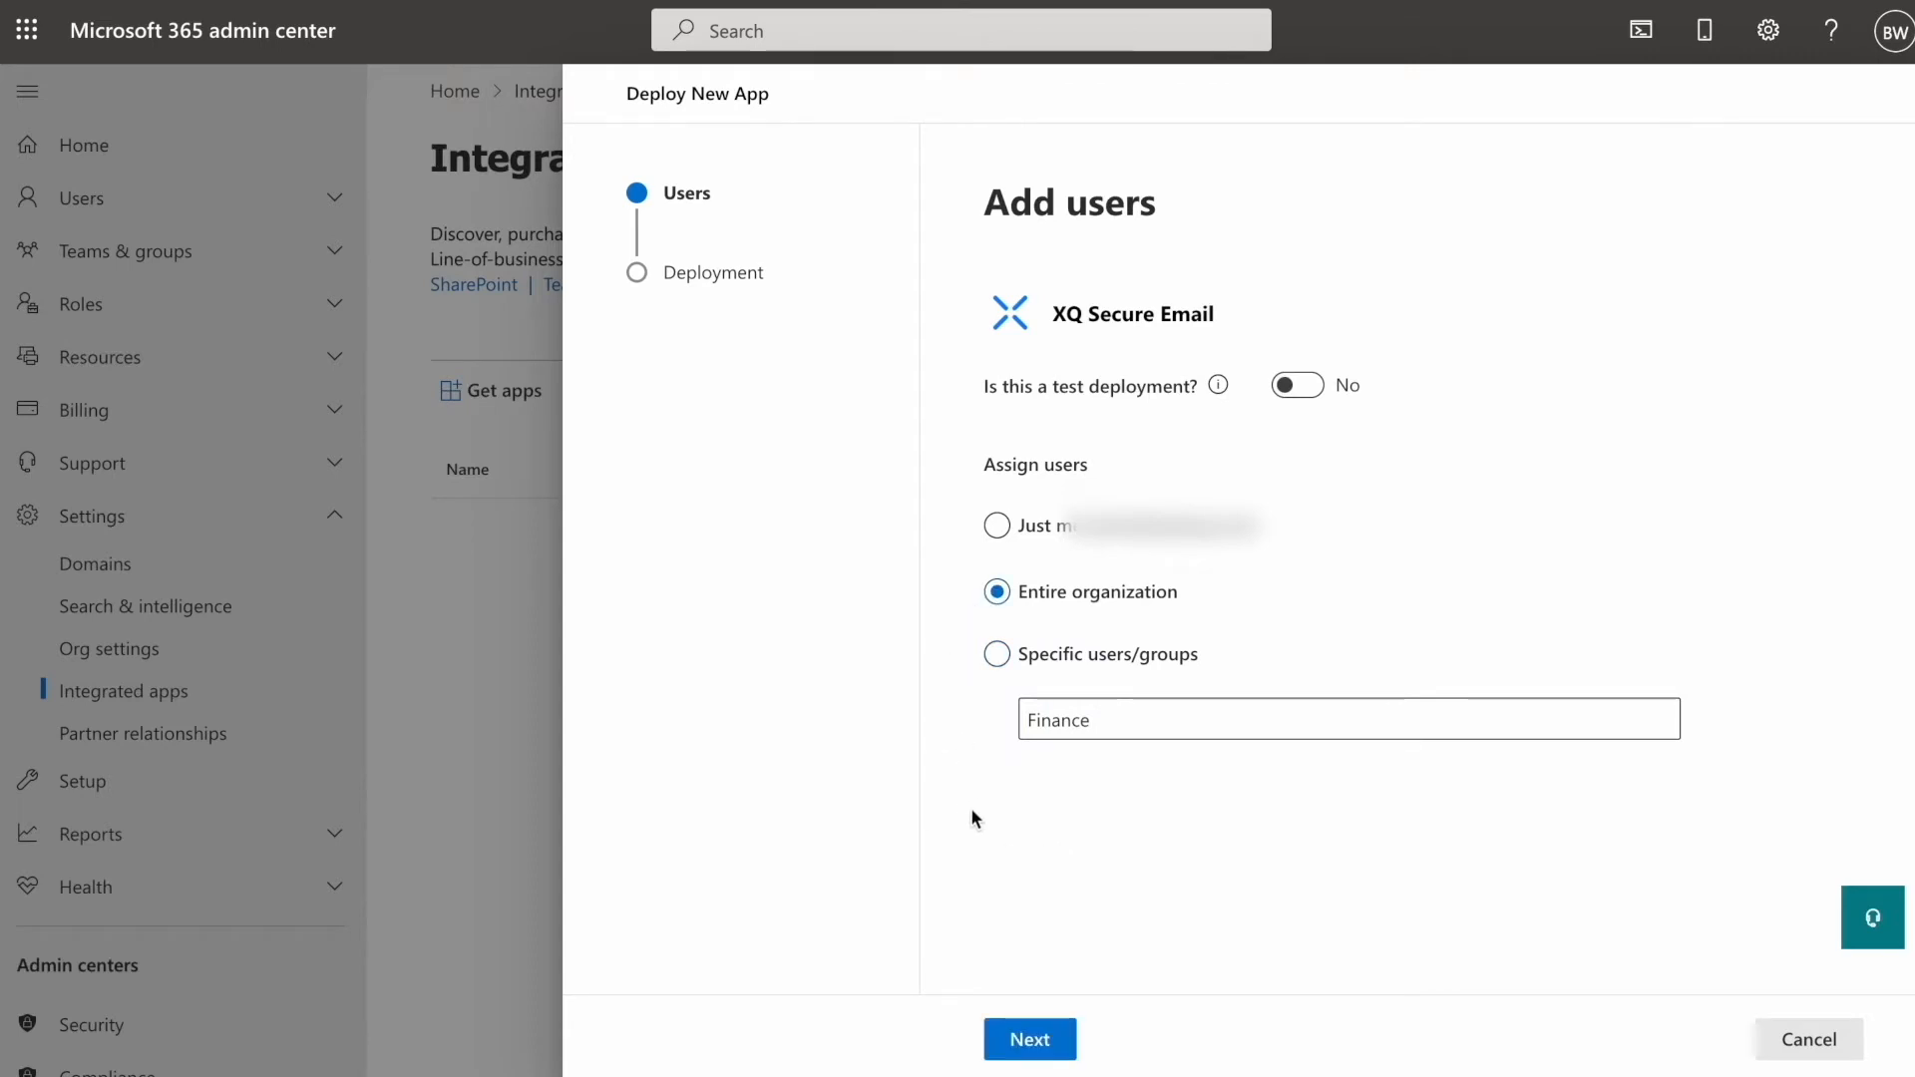
pyautogui.click(1037, 1044)
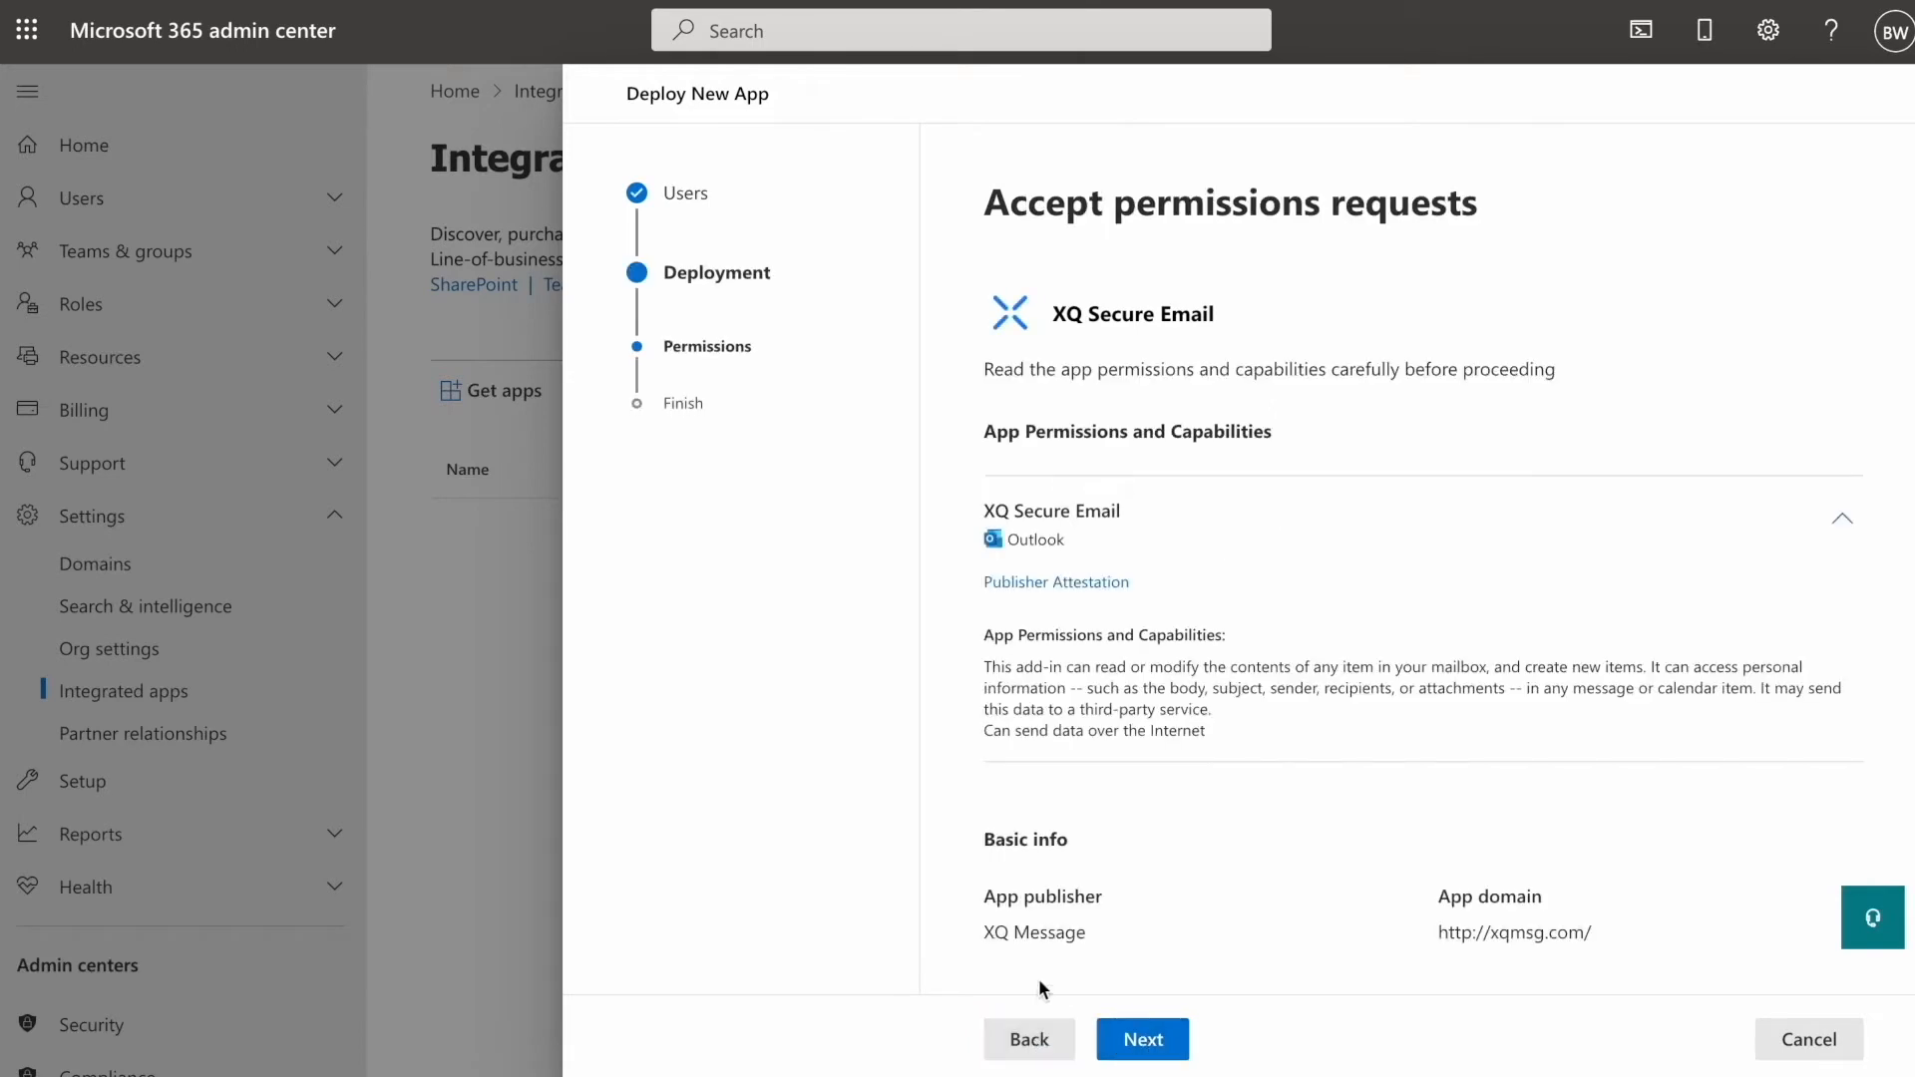
pyautogui.click(1137, 1040)
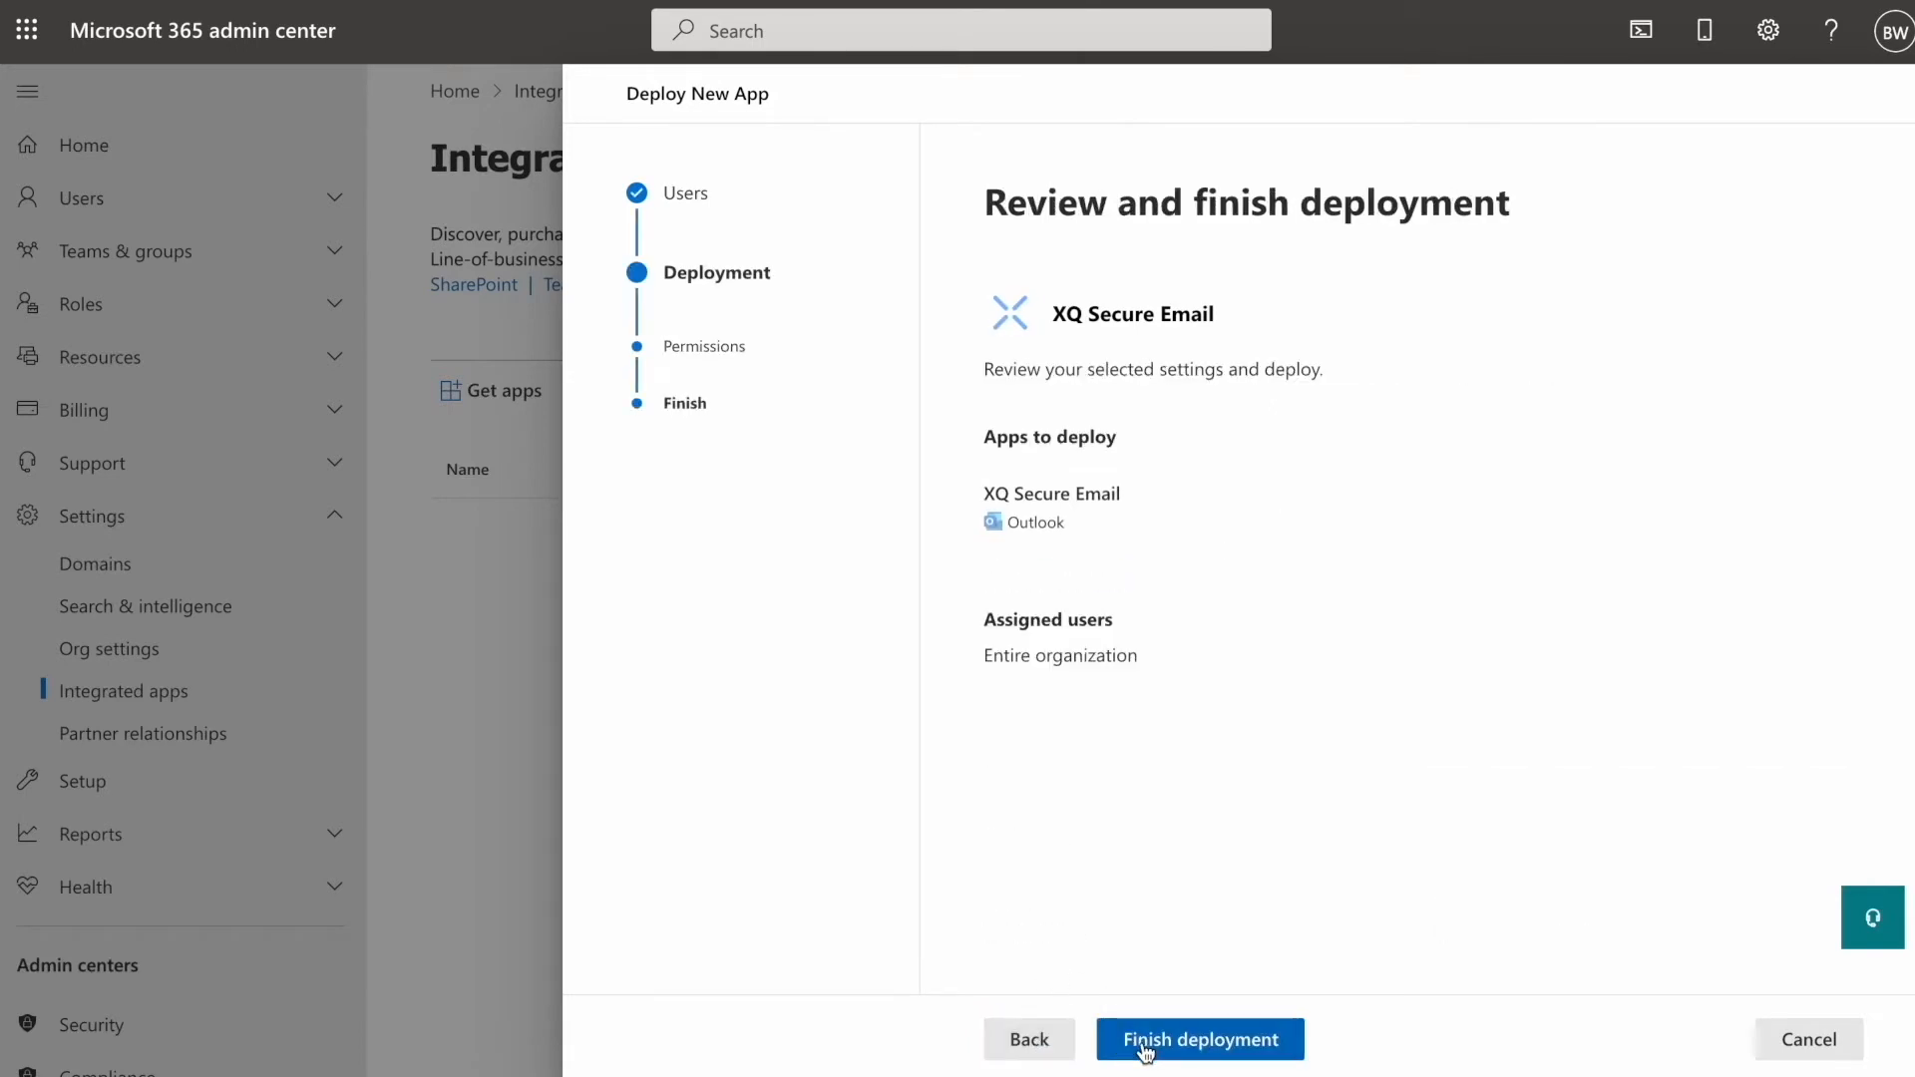
pyautogui.click(1159, 1037)
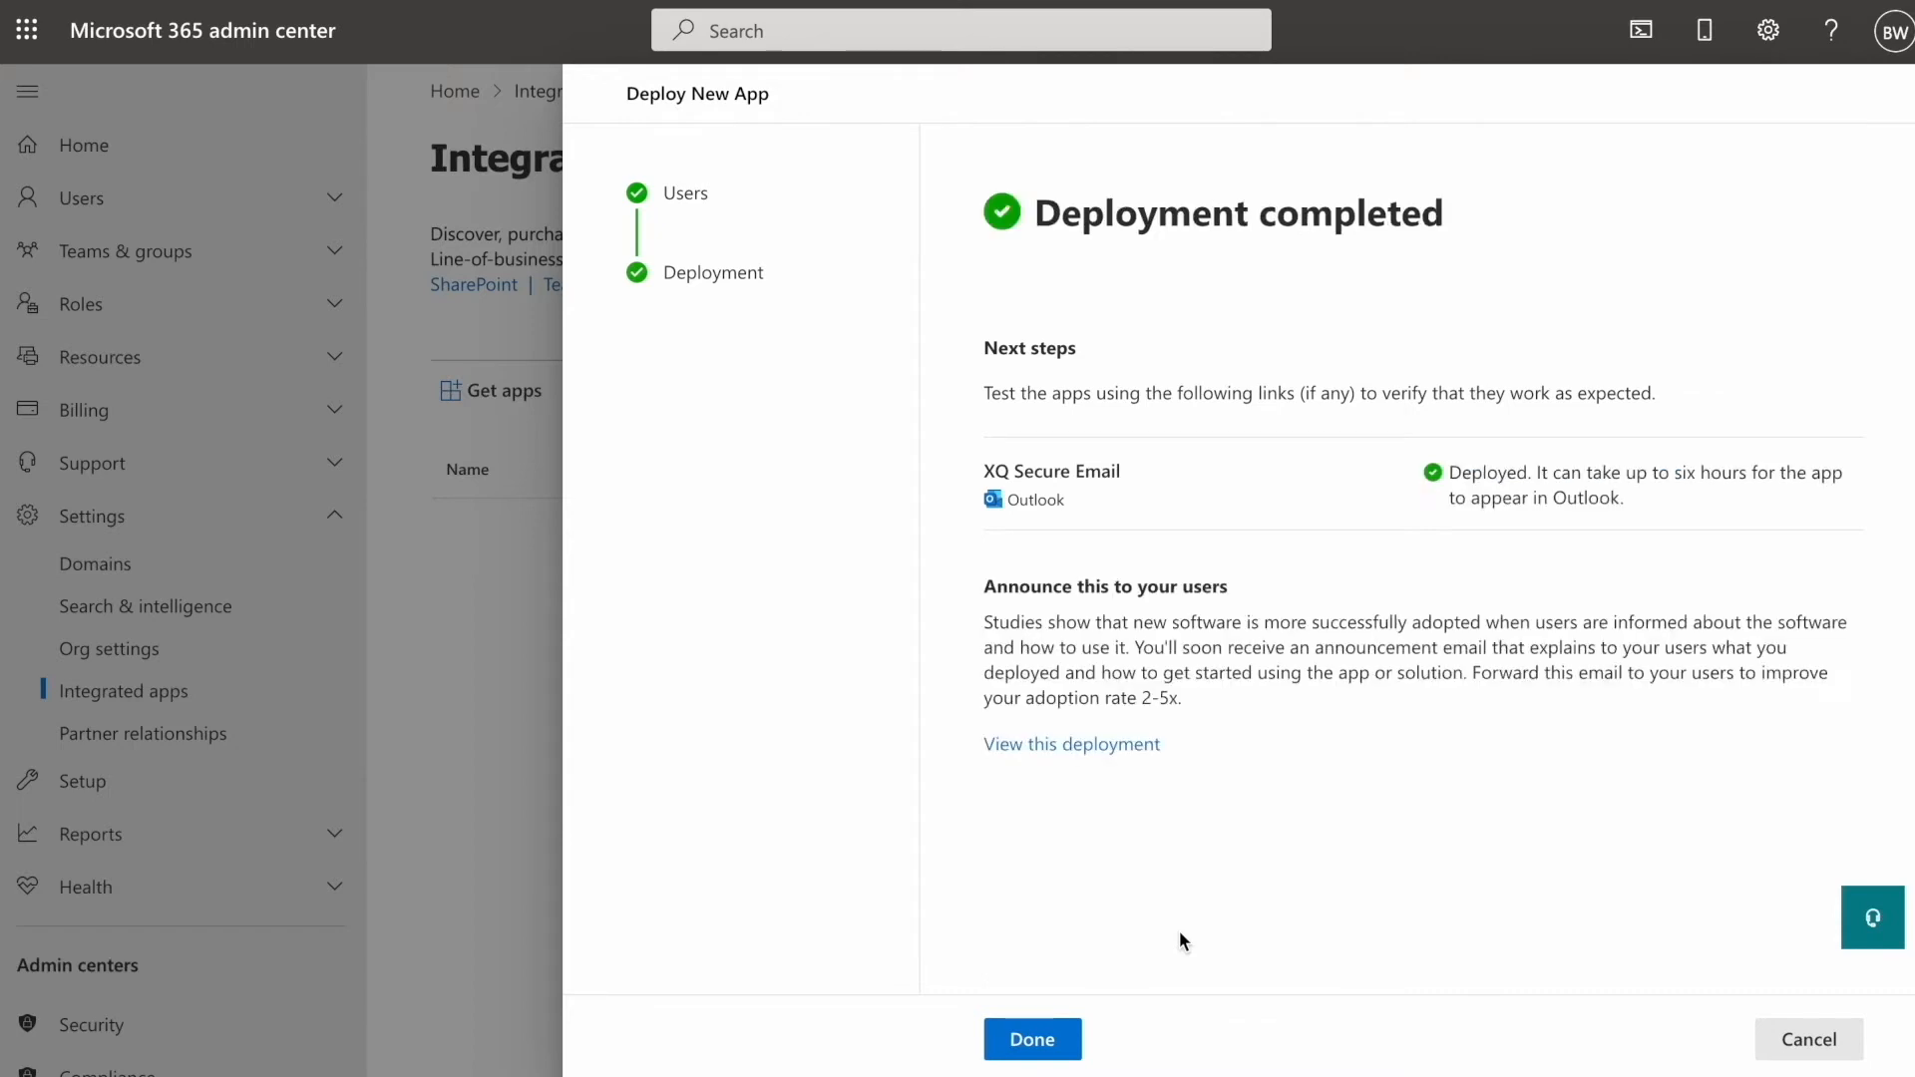
pyautogui.click(1054, 1043)
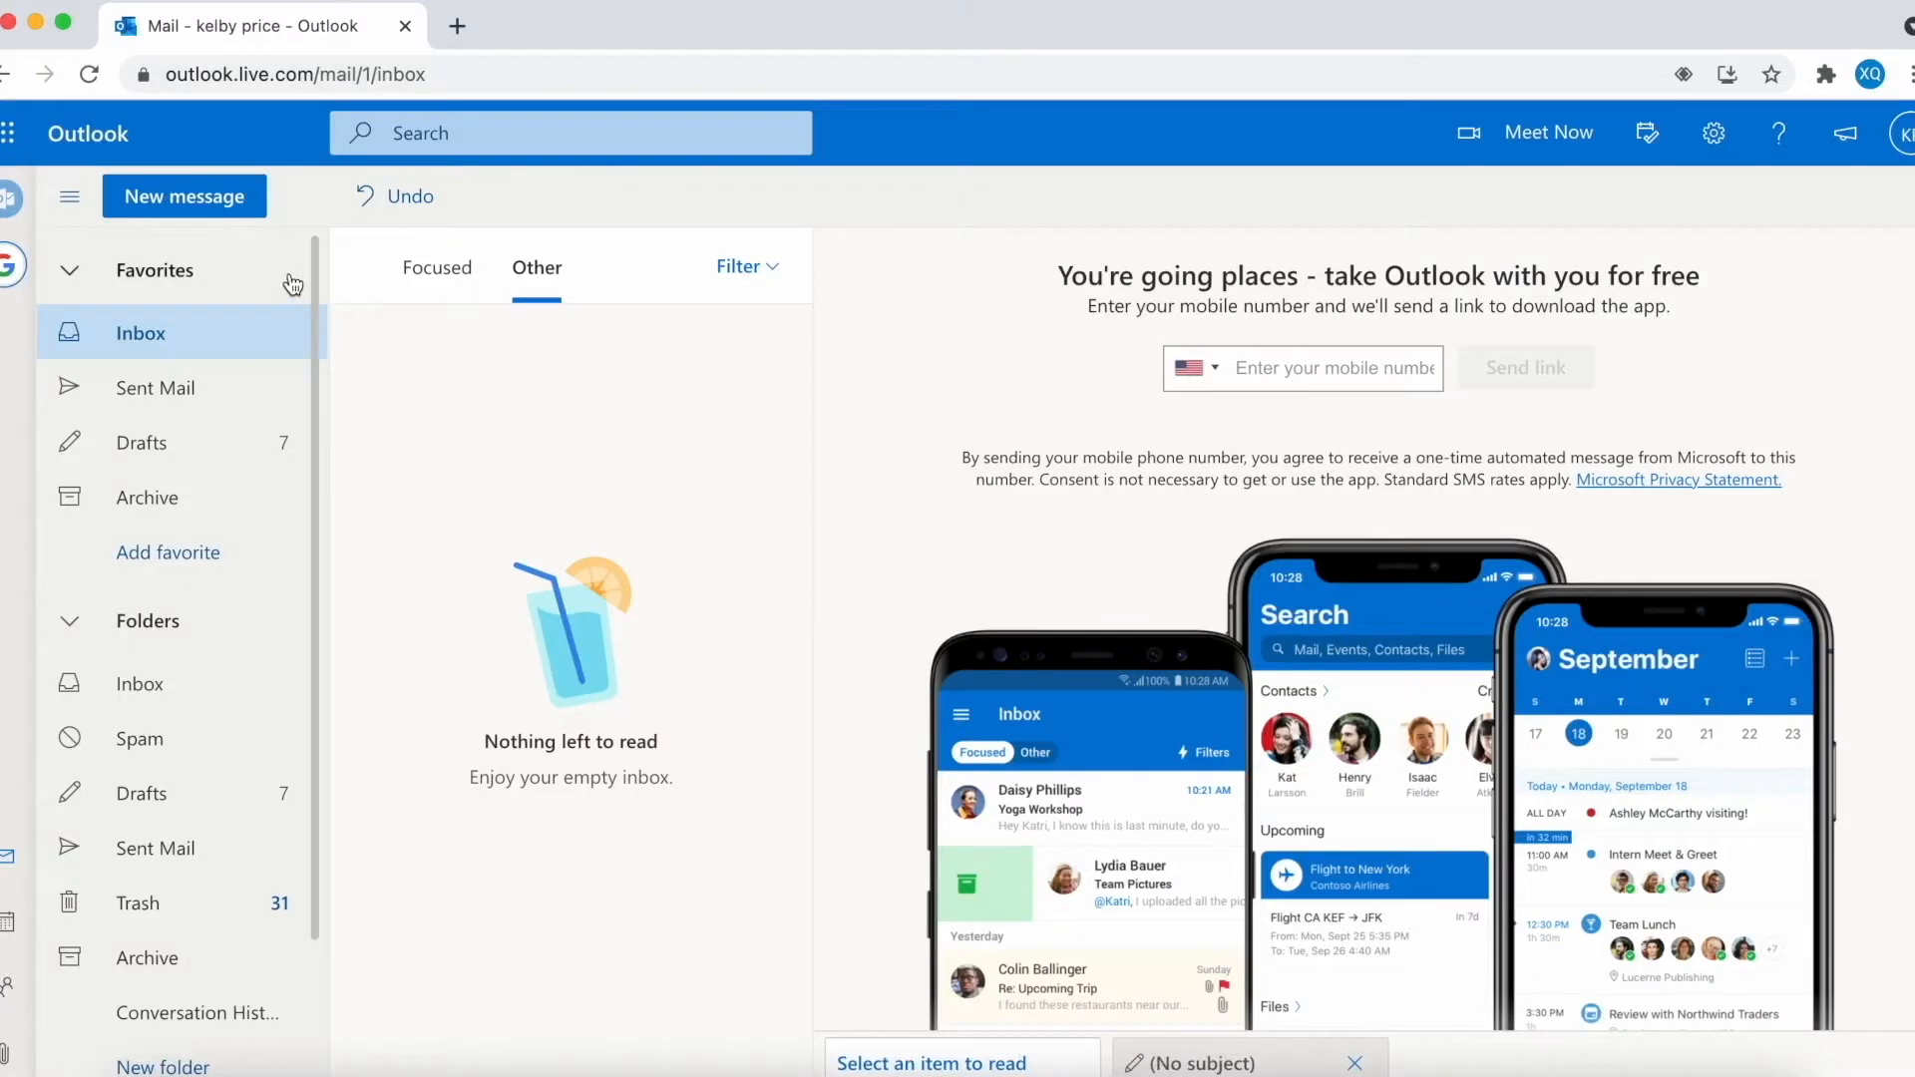
# - In a new message, open XQ Encryption Settings, log in and send the confirmation email
pyautogui.click(181, 199)
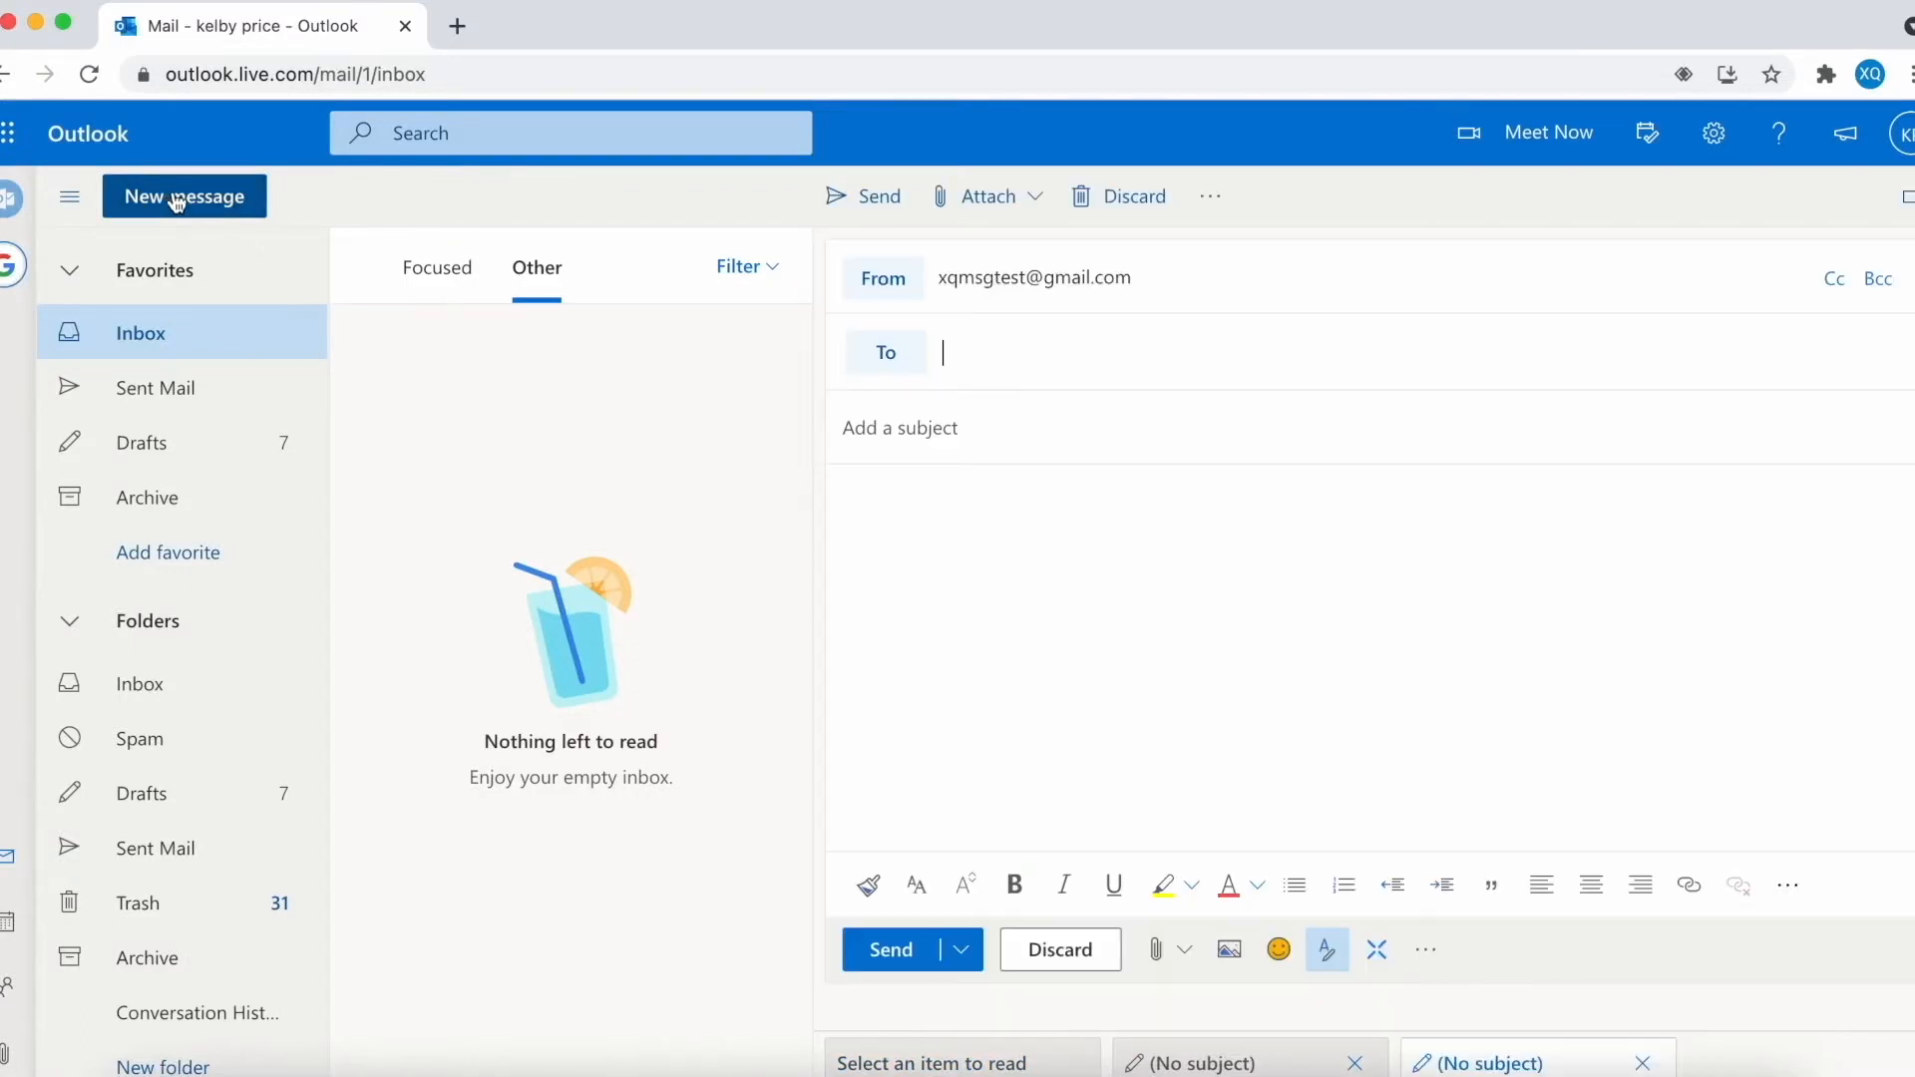
pyautogui.click(1382, 953)
pyautogui.click(1406, 902)
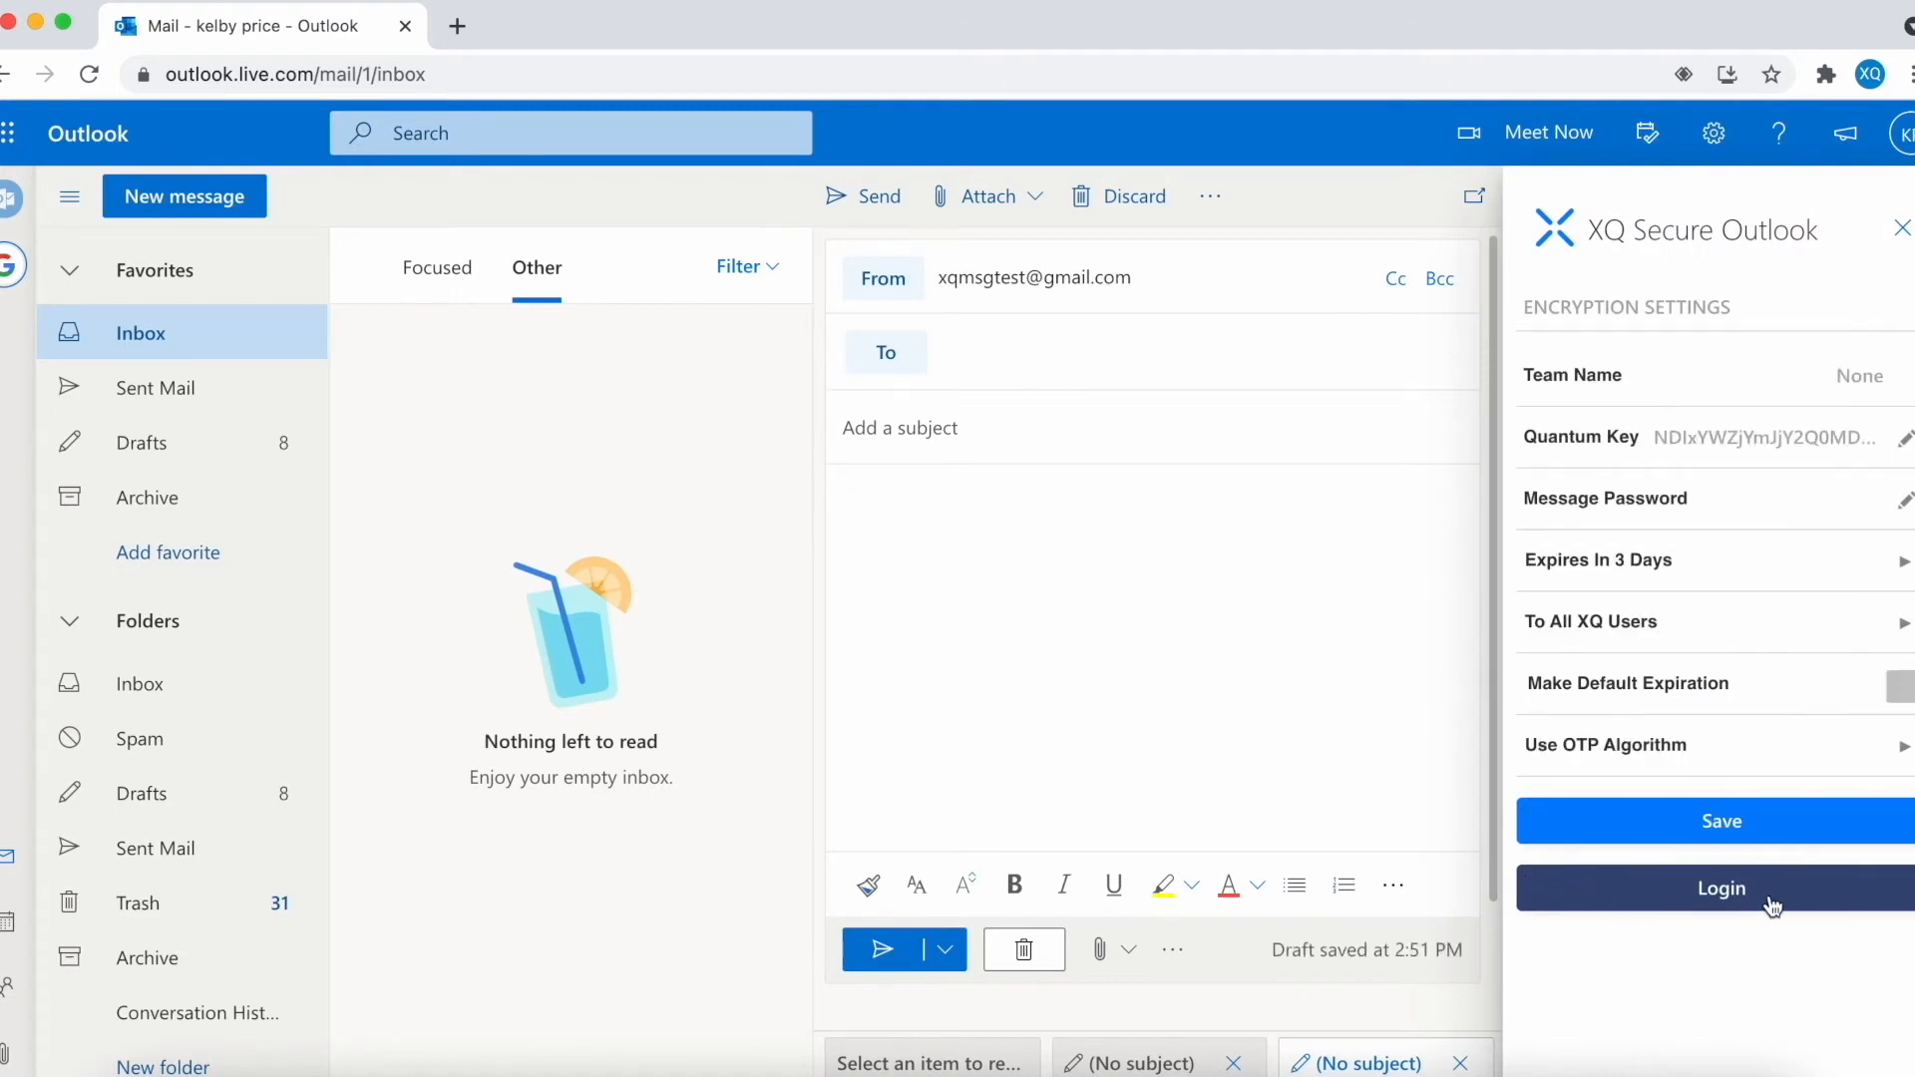
pyautogui.click(1714, 896)
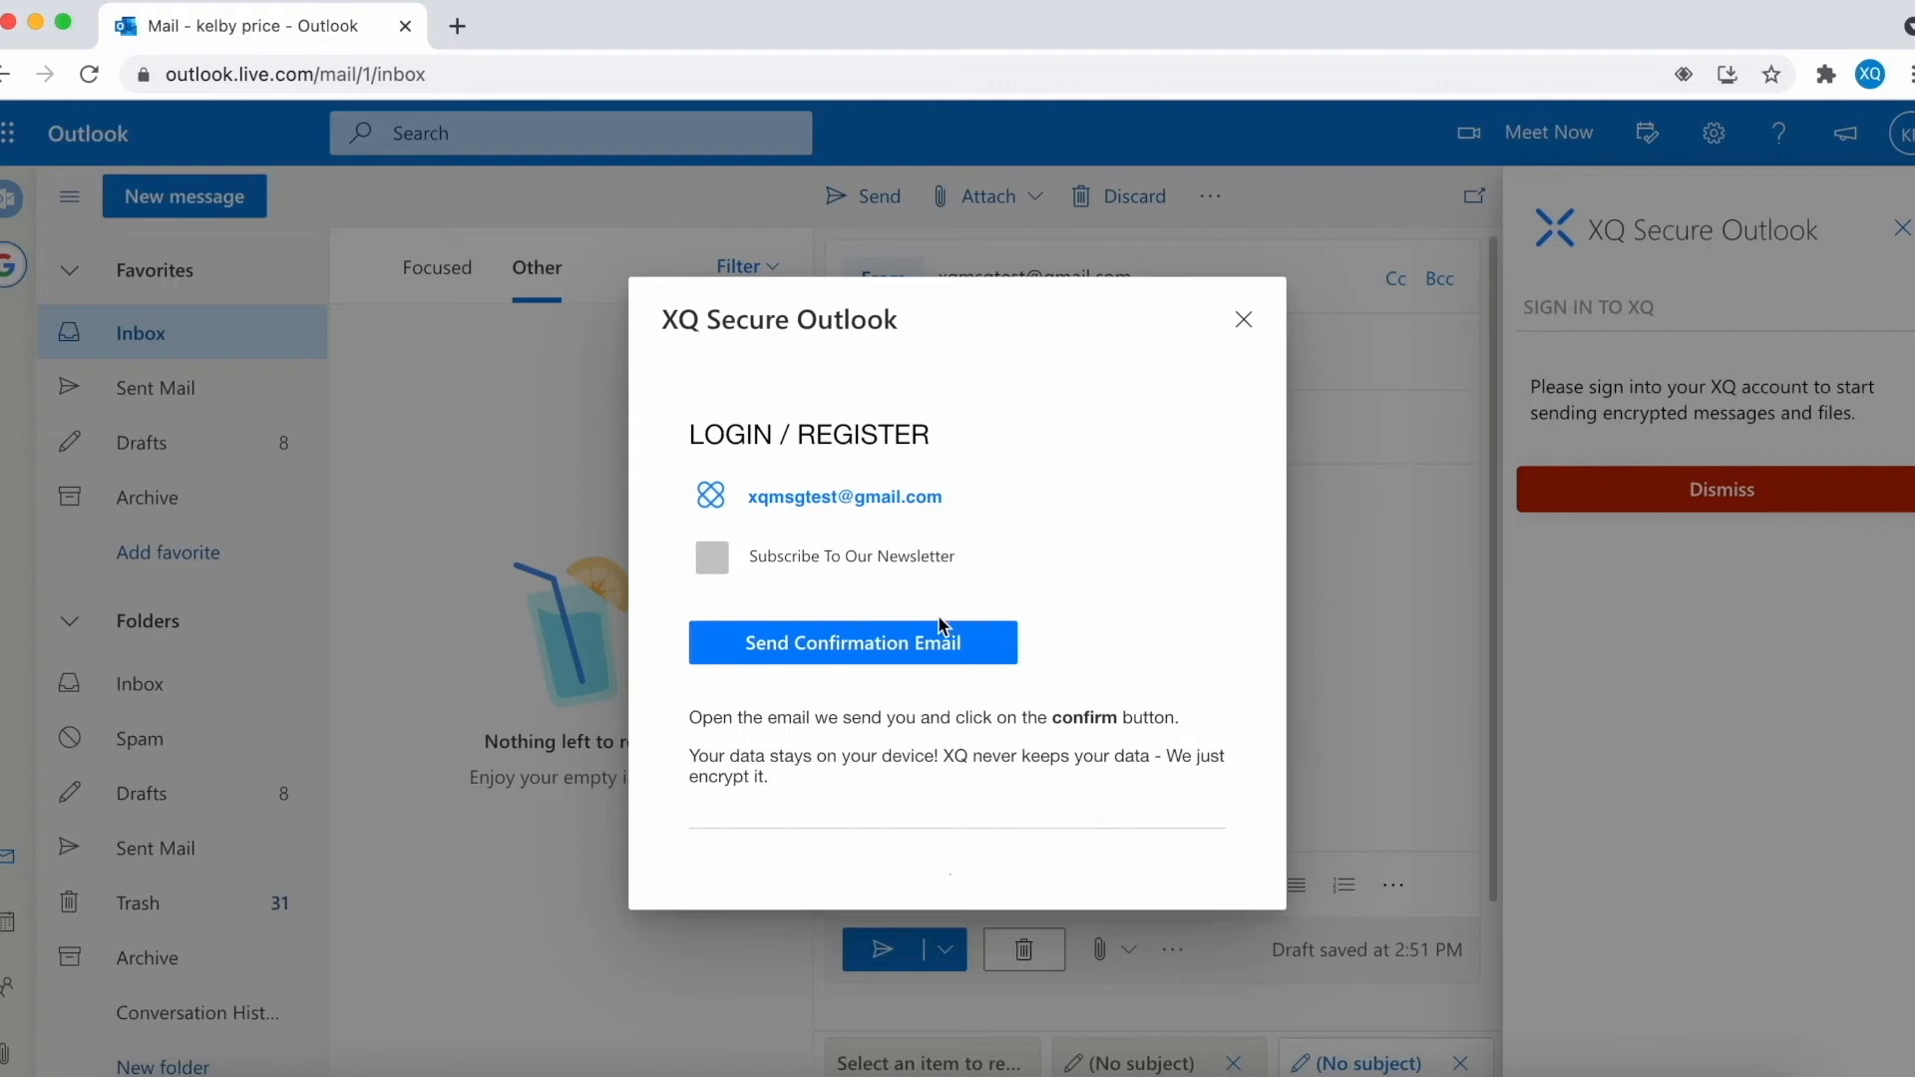
pyautogui.click(902, 647)
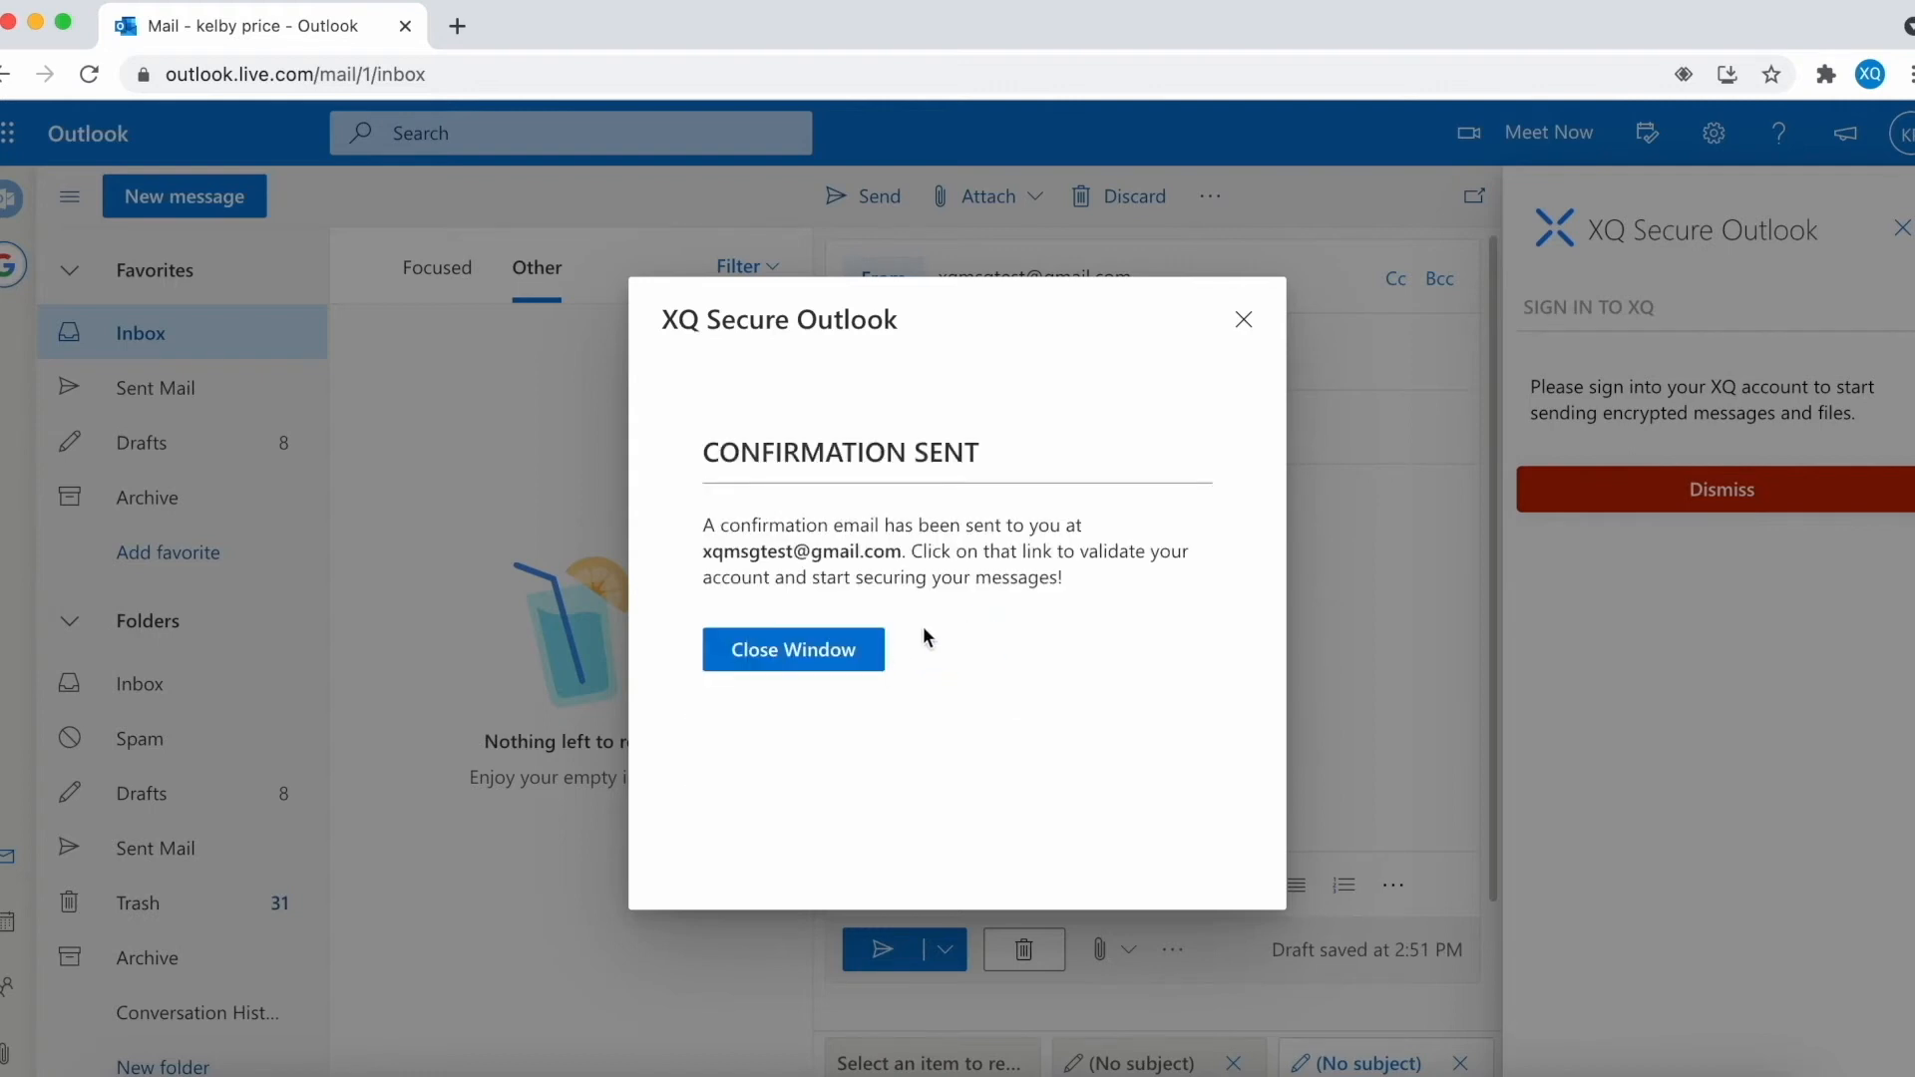
pyautogui.click(835, 649)
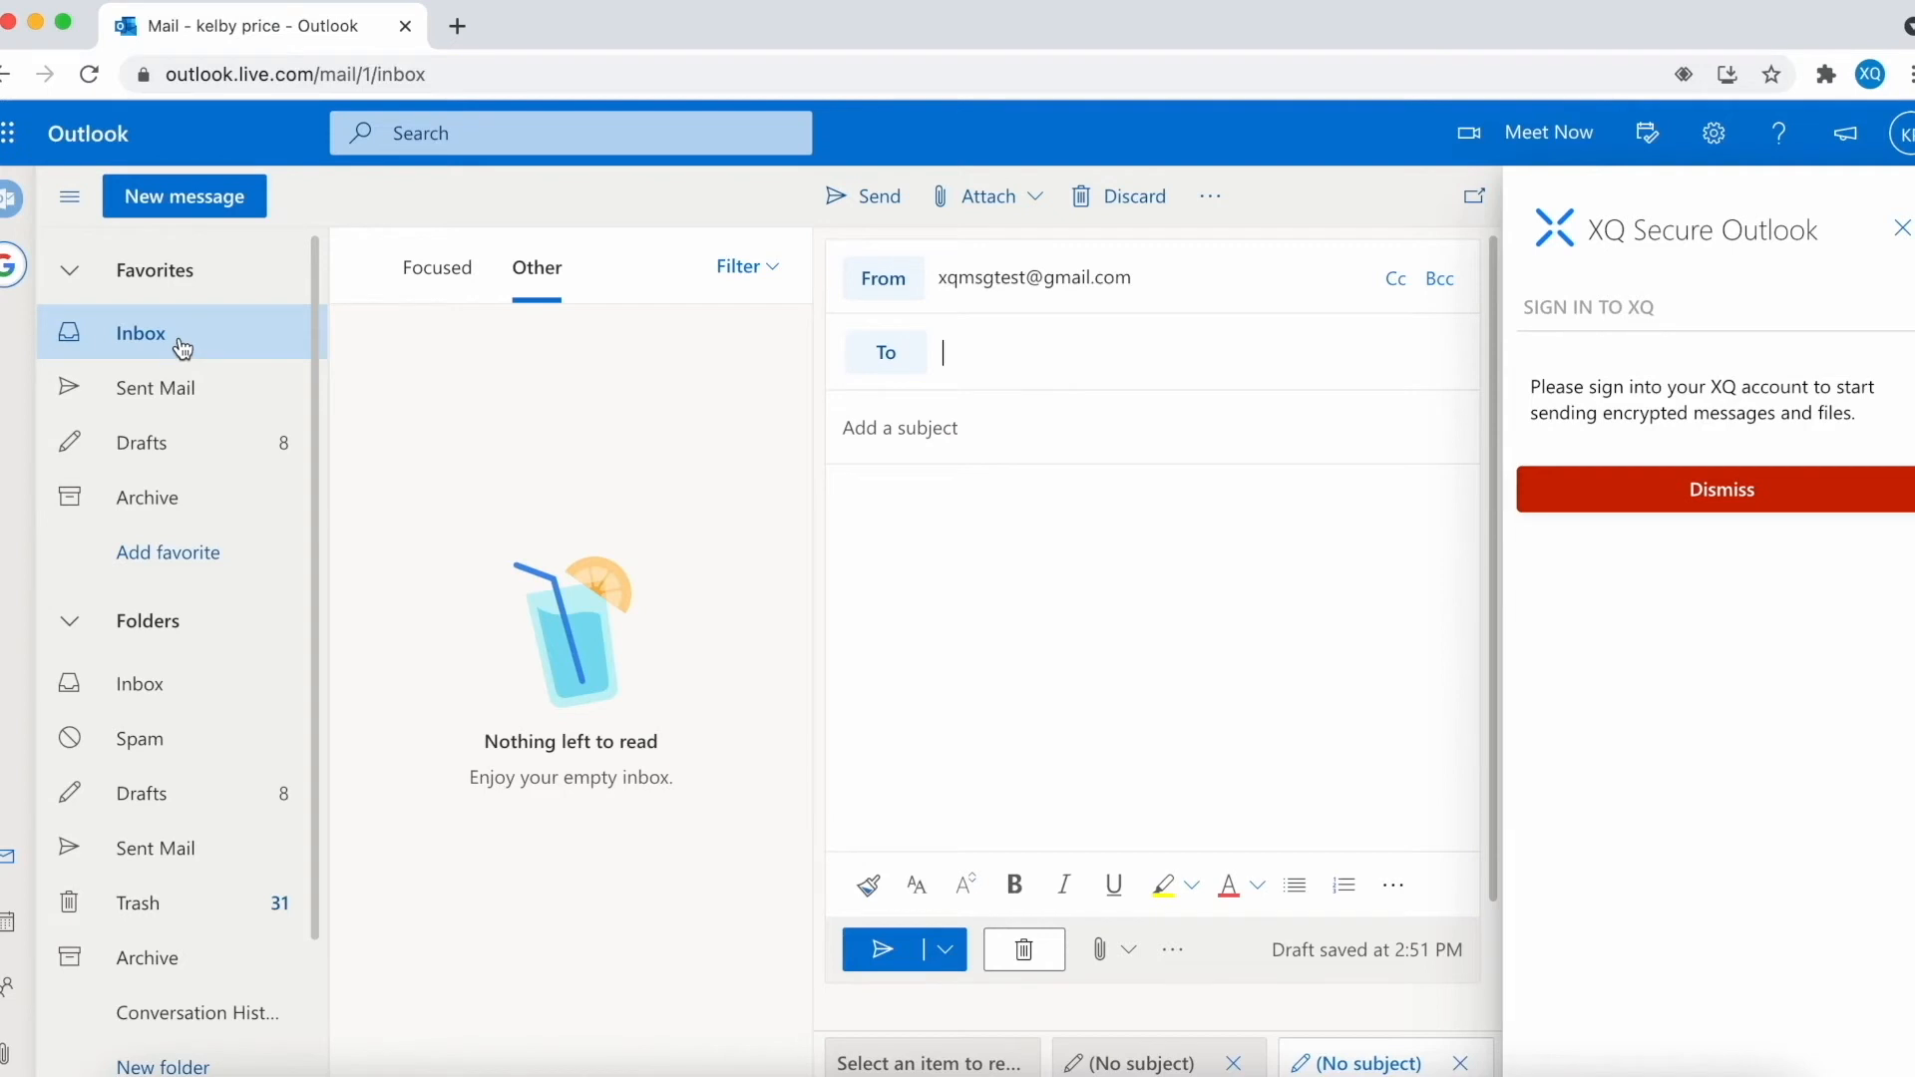
# - Confirm the XQ account from the Temporary Credentials email and return to the Outlook tab
pyautogui.click(434, 356)
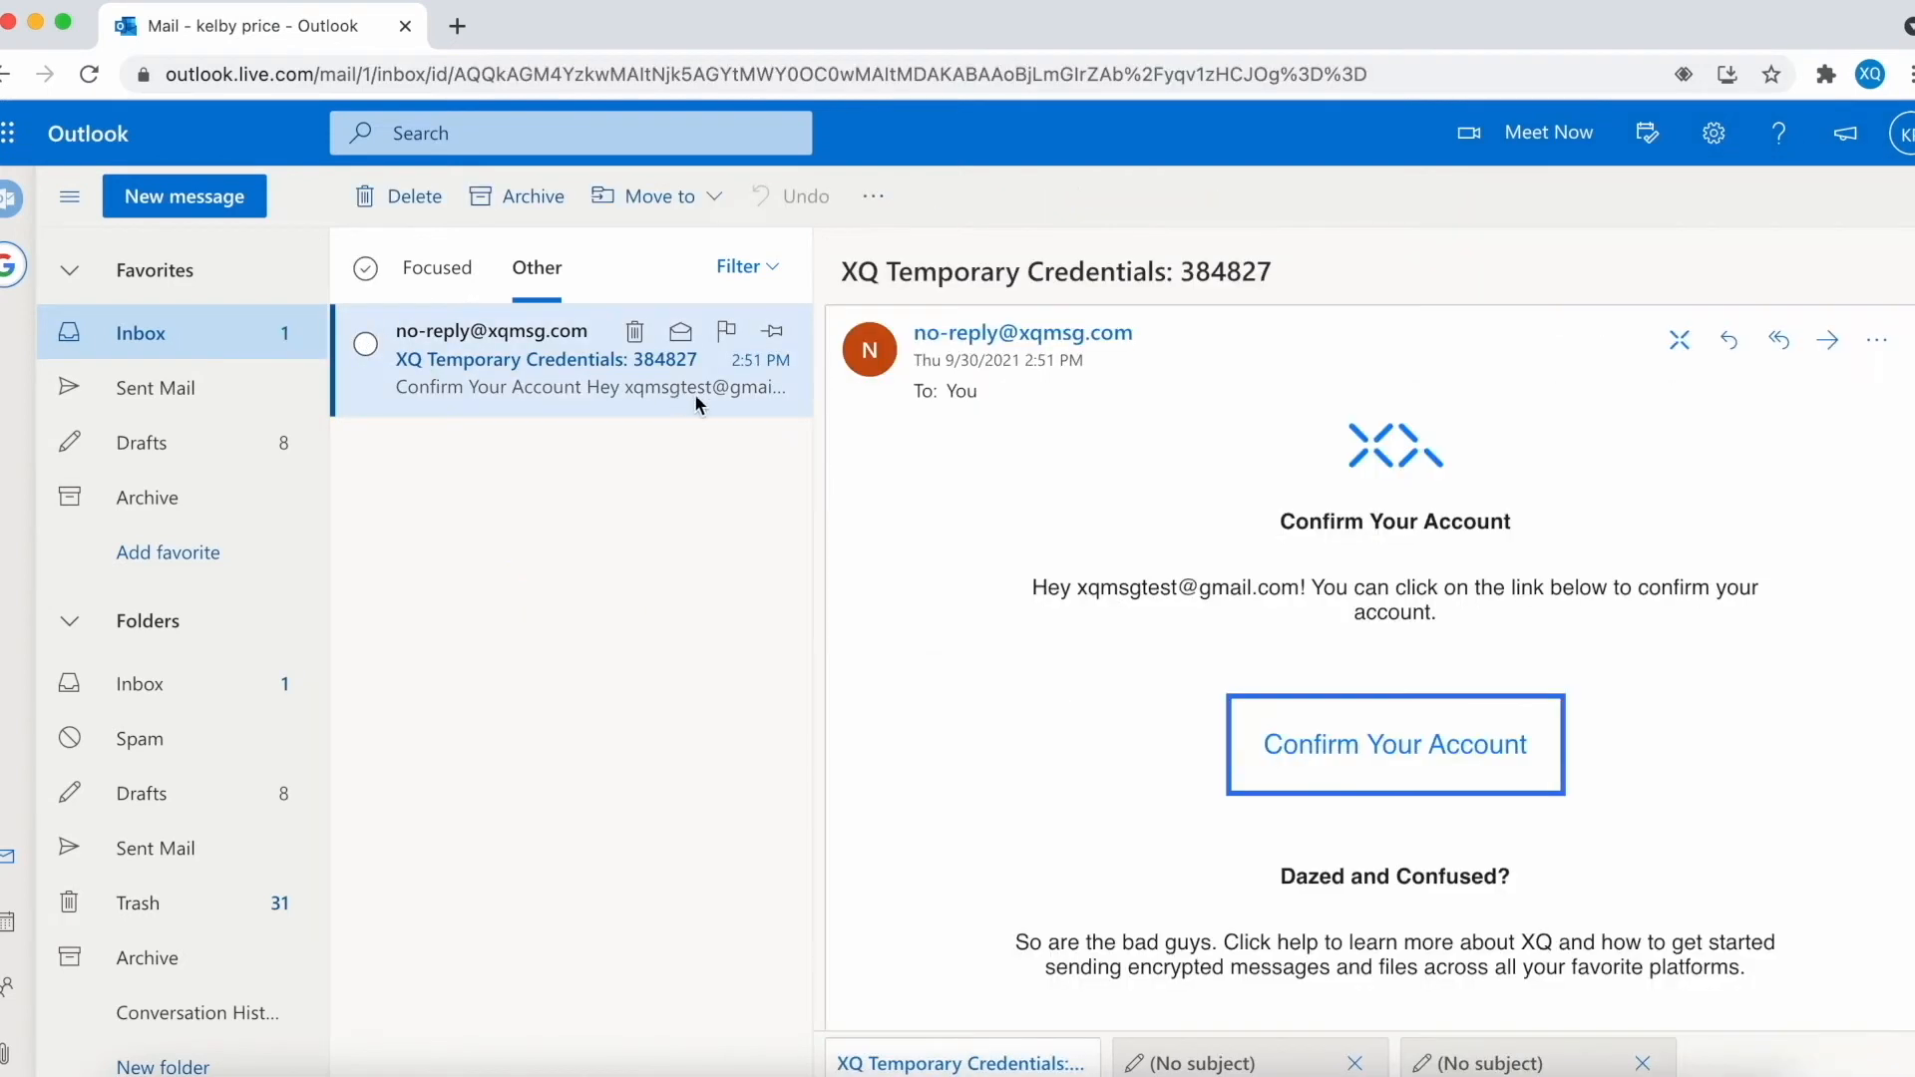
pyautogui.click(1372, 745)
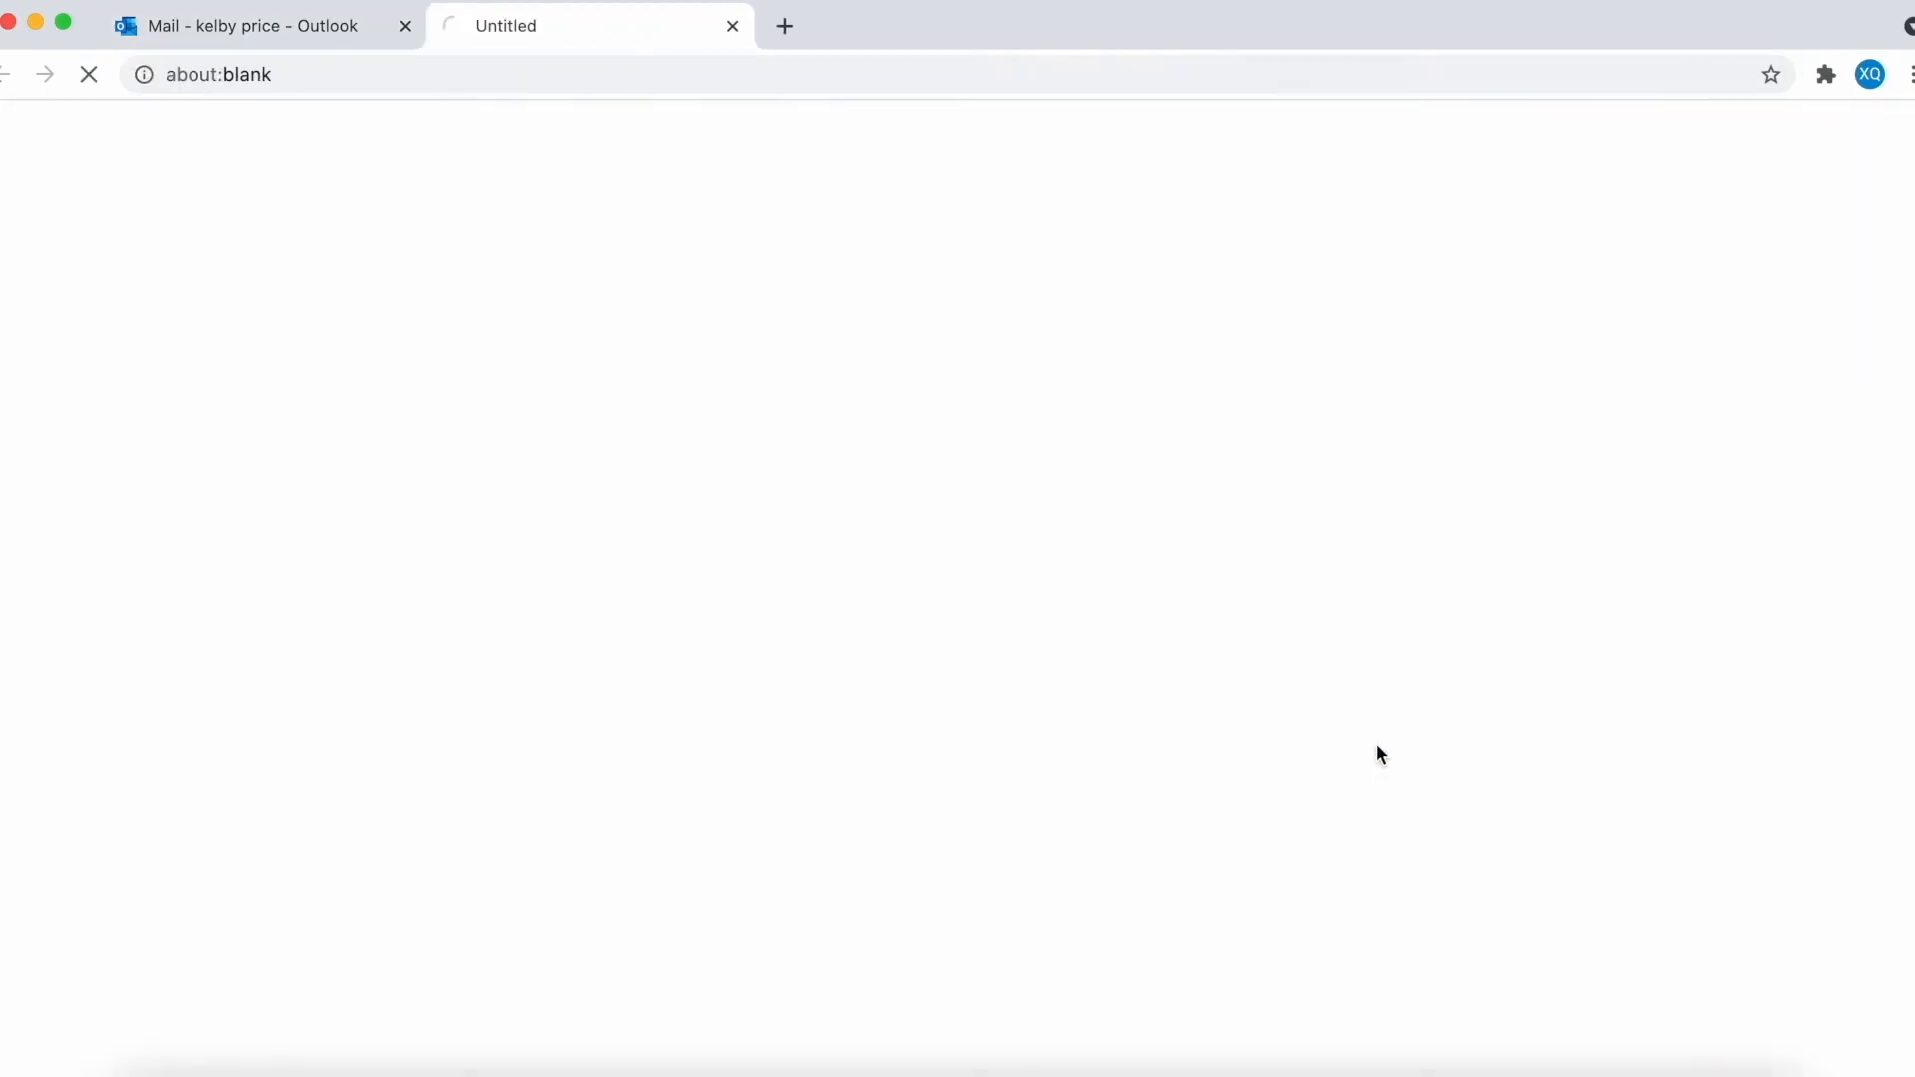
pyautogui.click(284, 33)
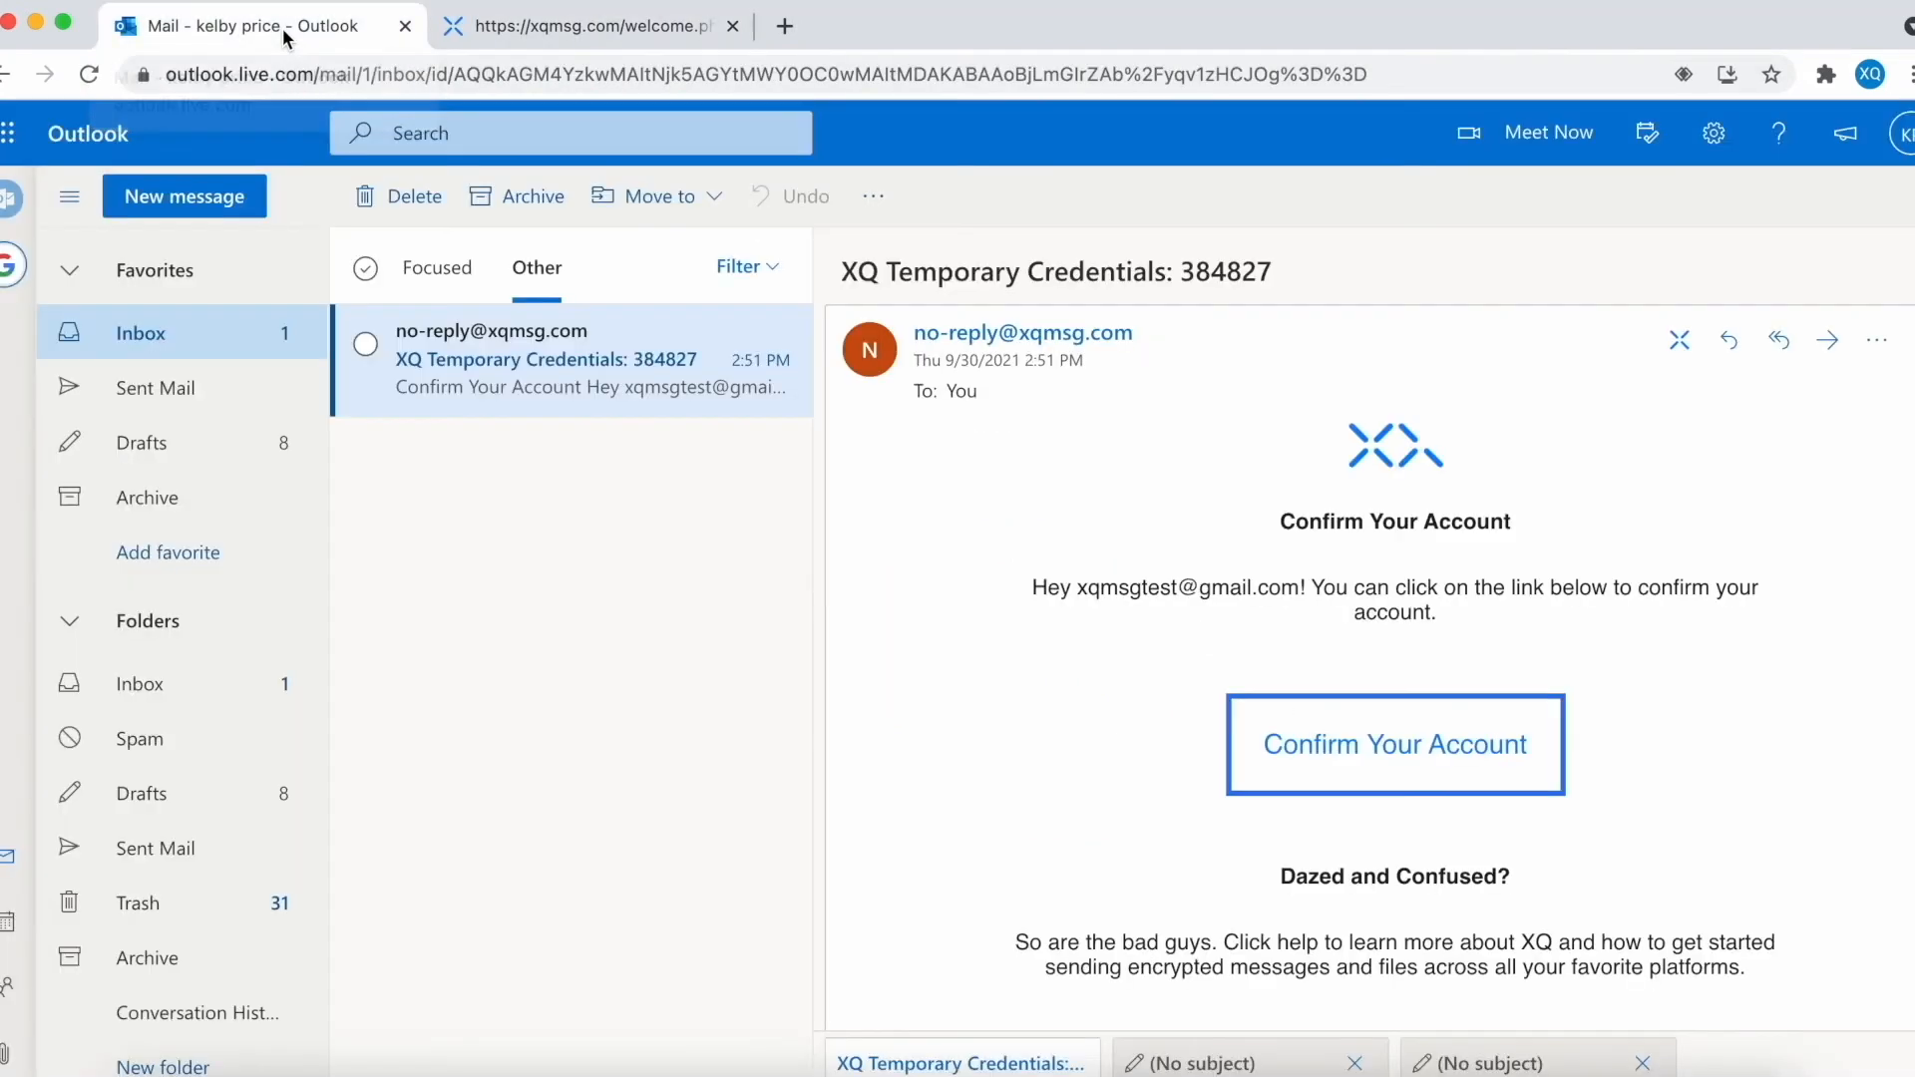
# - Read the credentials email with XQ and open the XQ dashboard from the side panel
pyautogui.click(1682, 343)
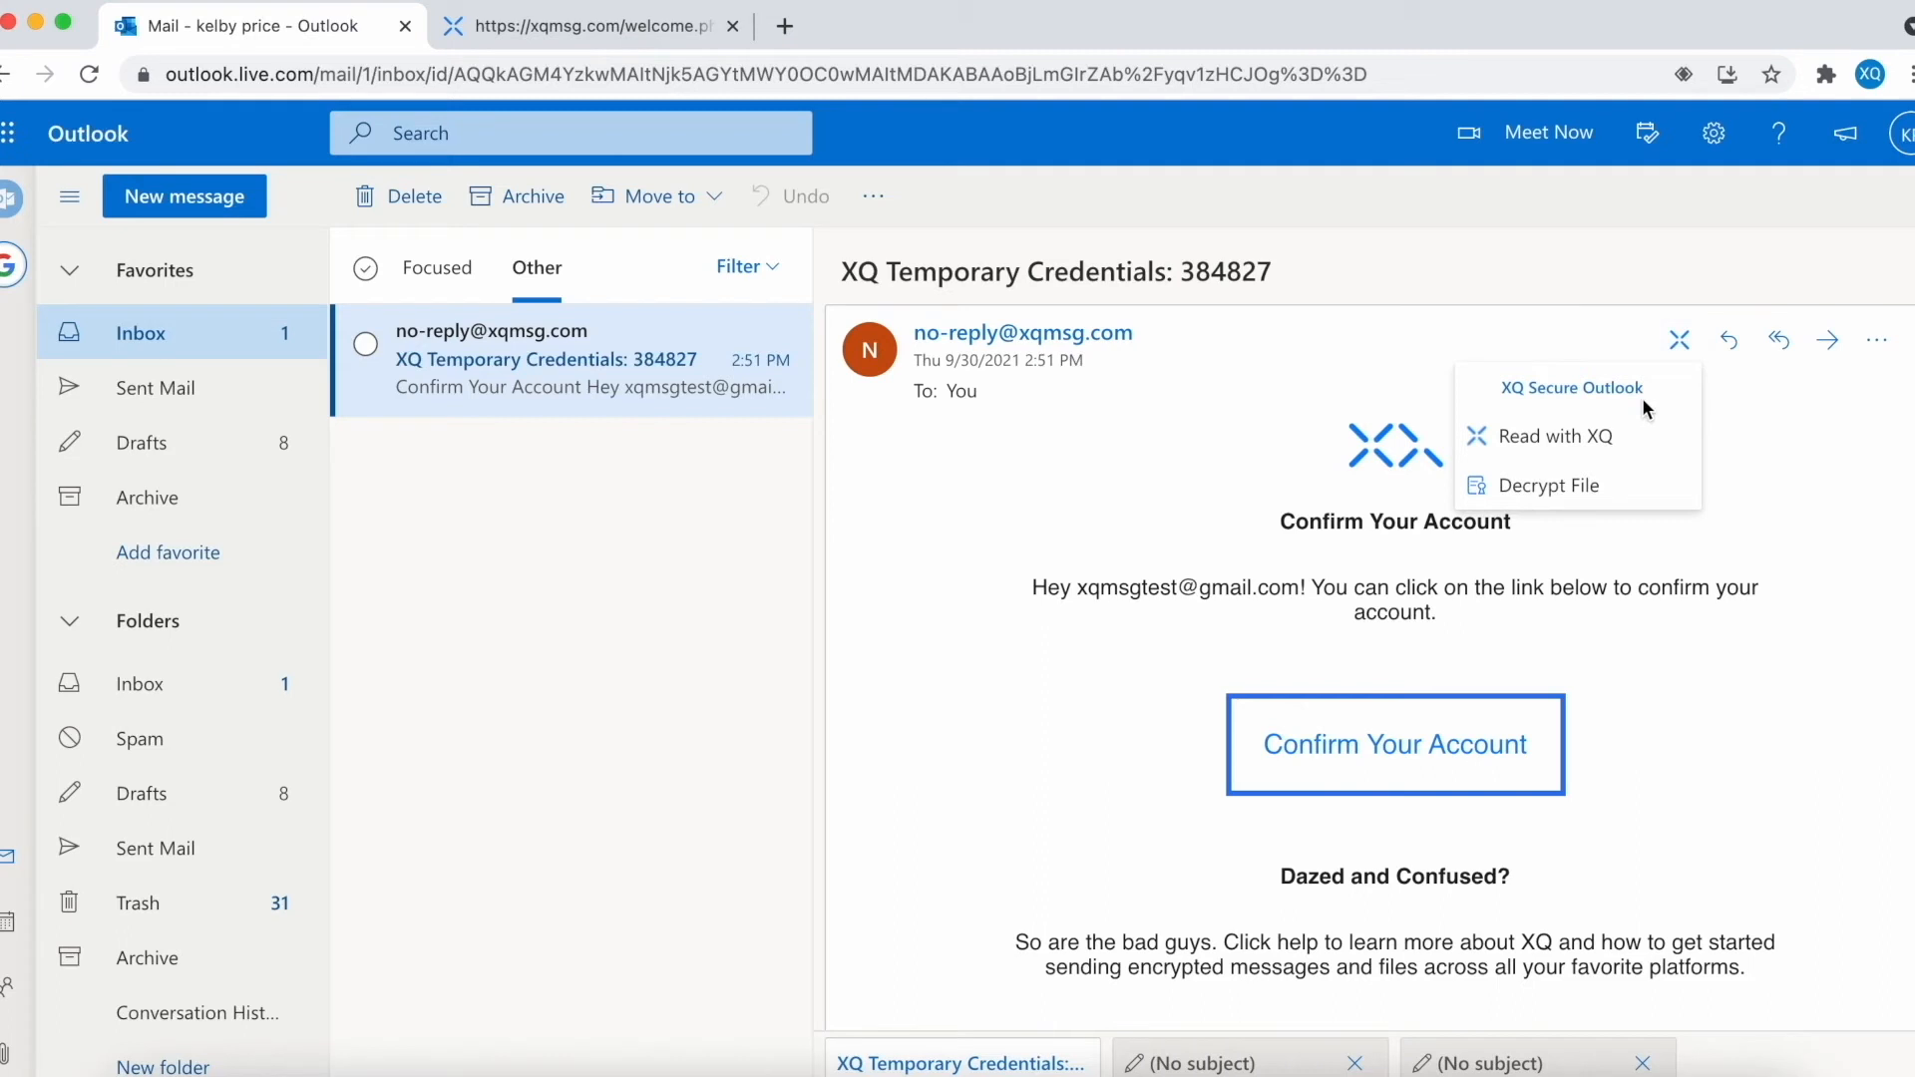
pyautogui.click(1572, 444)
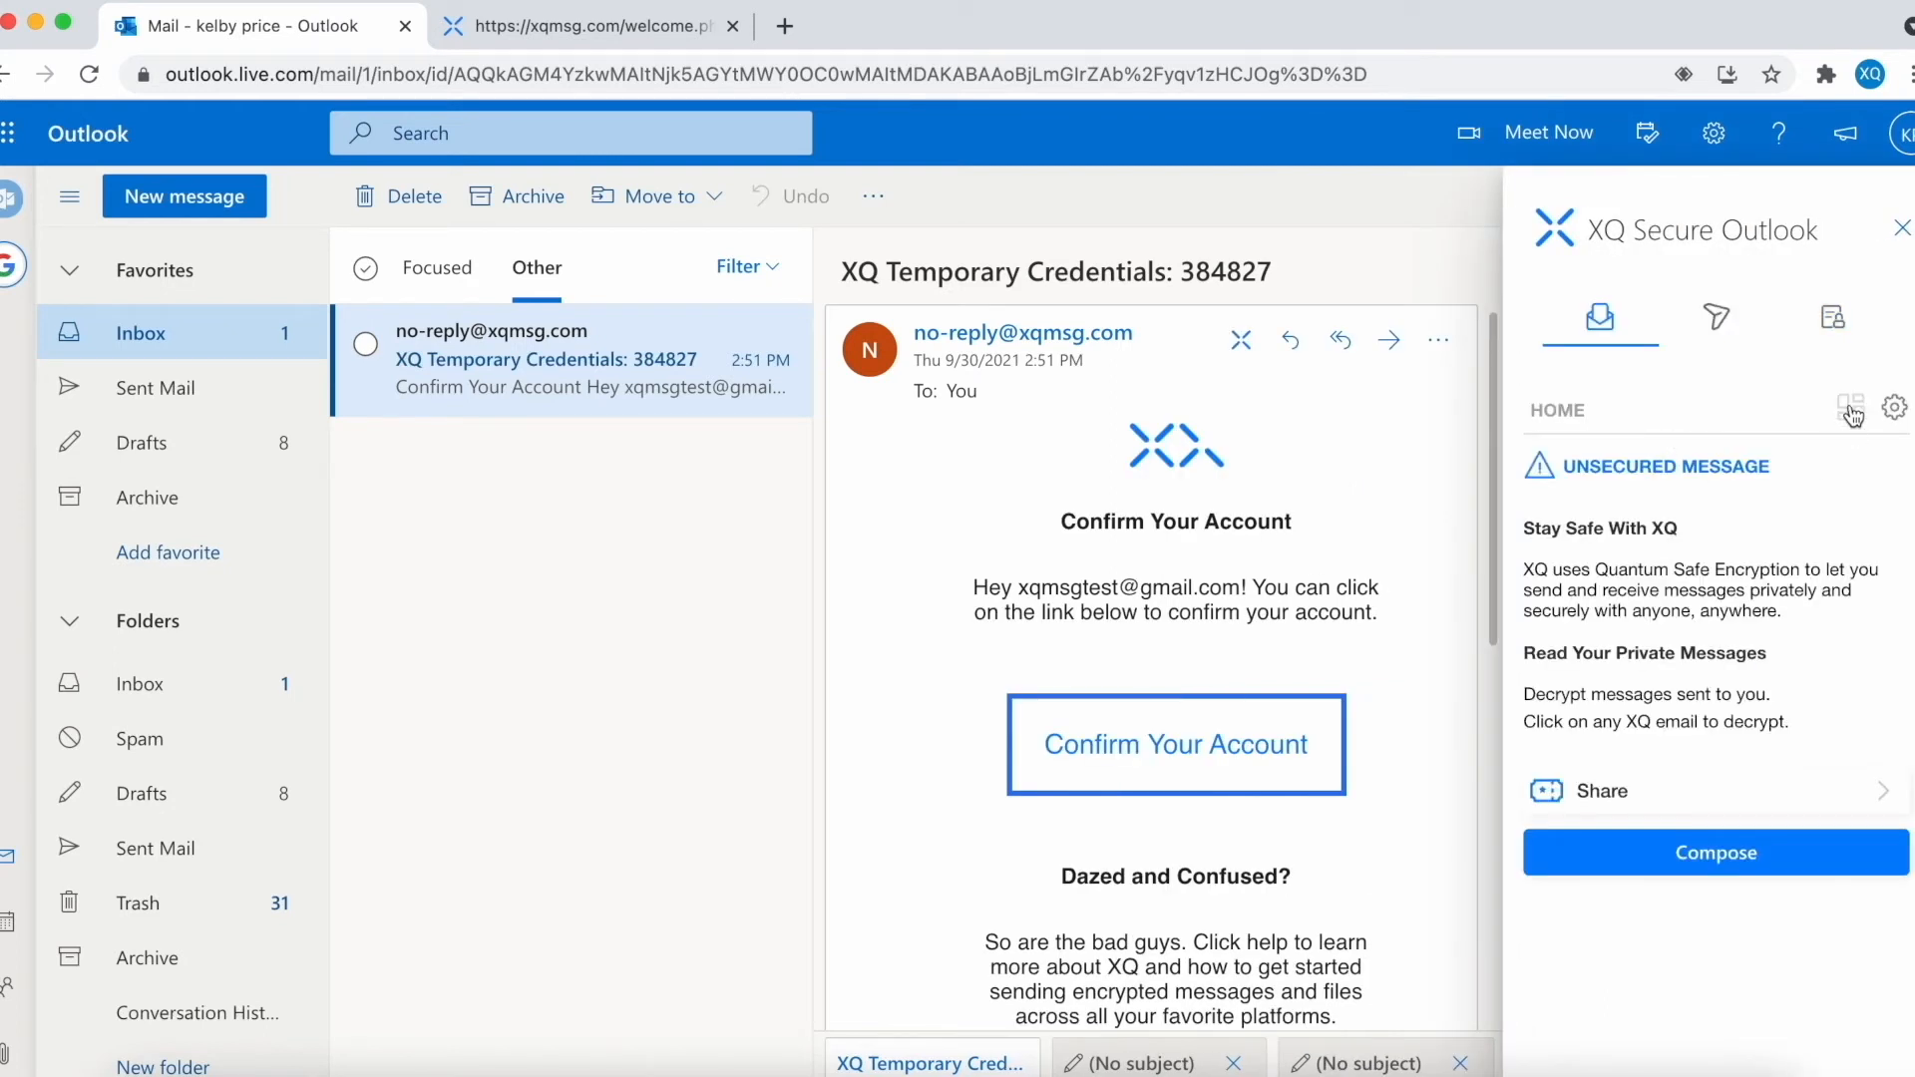
pyautogui.click(1849, 411)
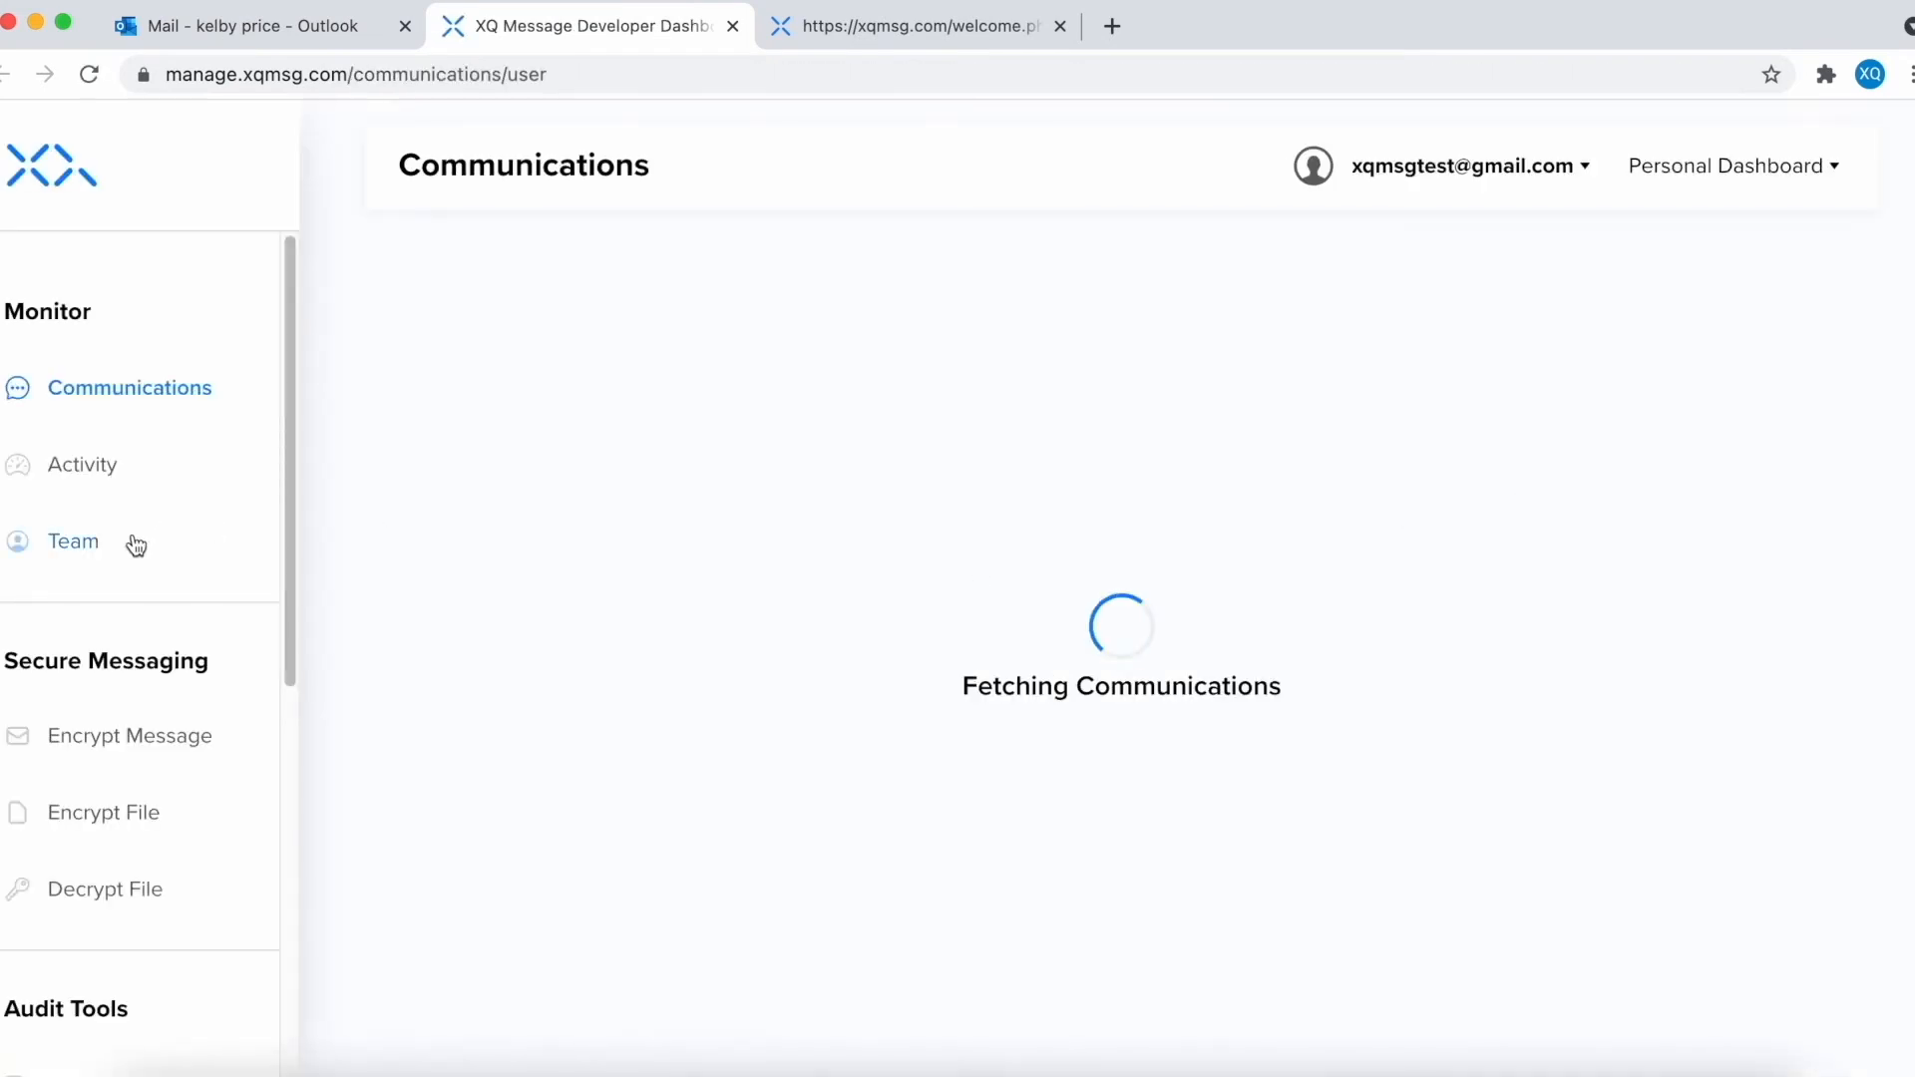
# - Under Team, start a new member and enter e-mail, first and last name, and title 'tester'
pyautogui.click(75, 548)
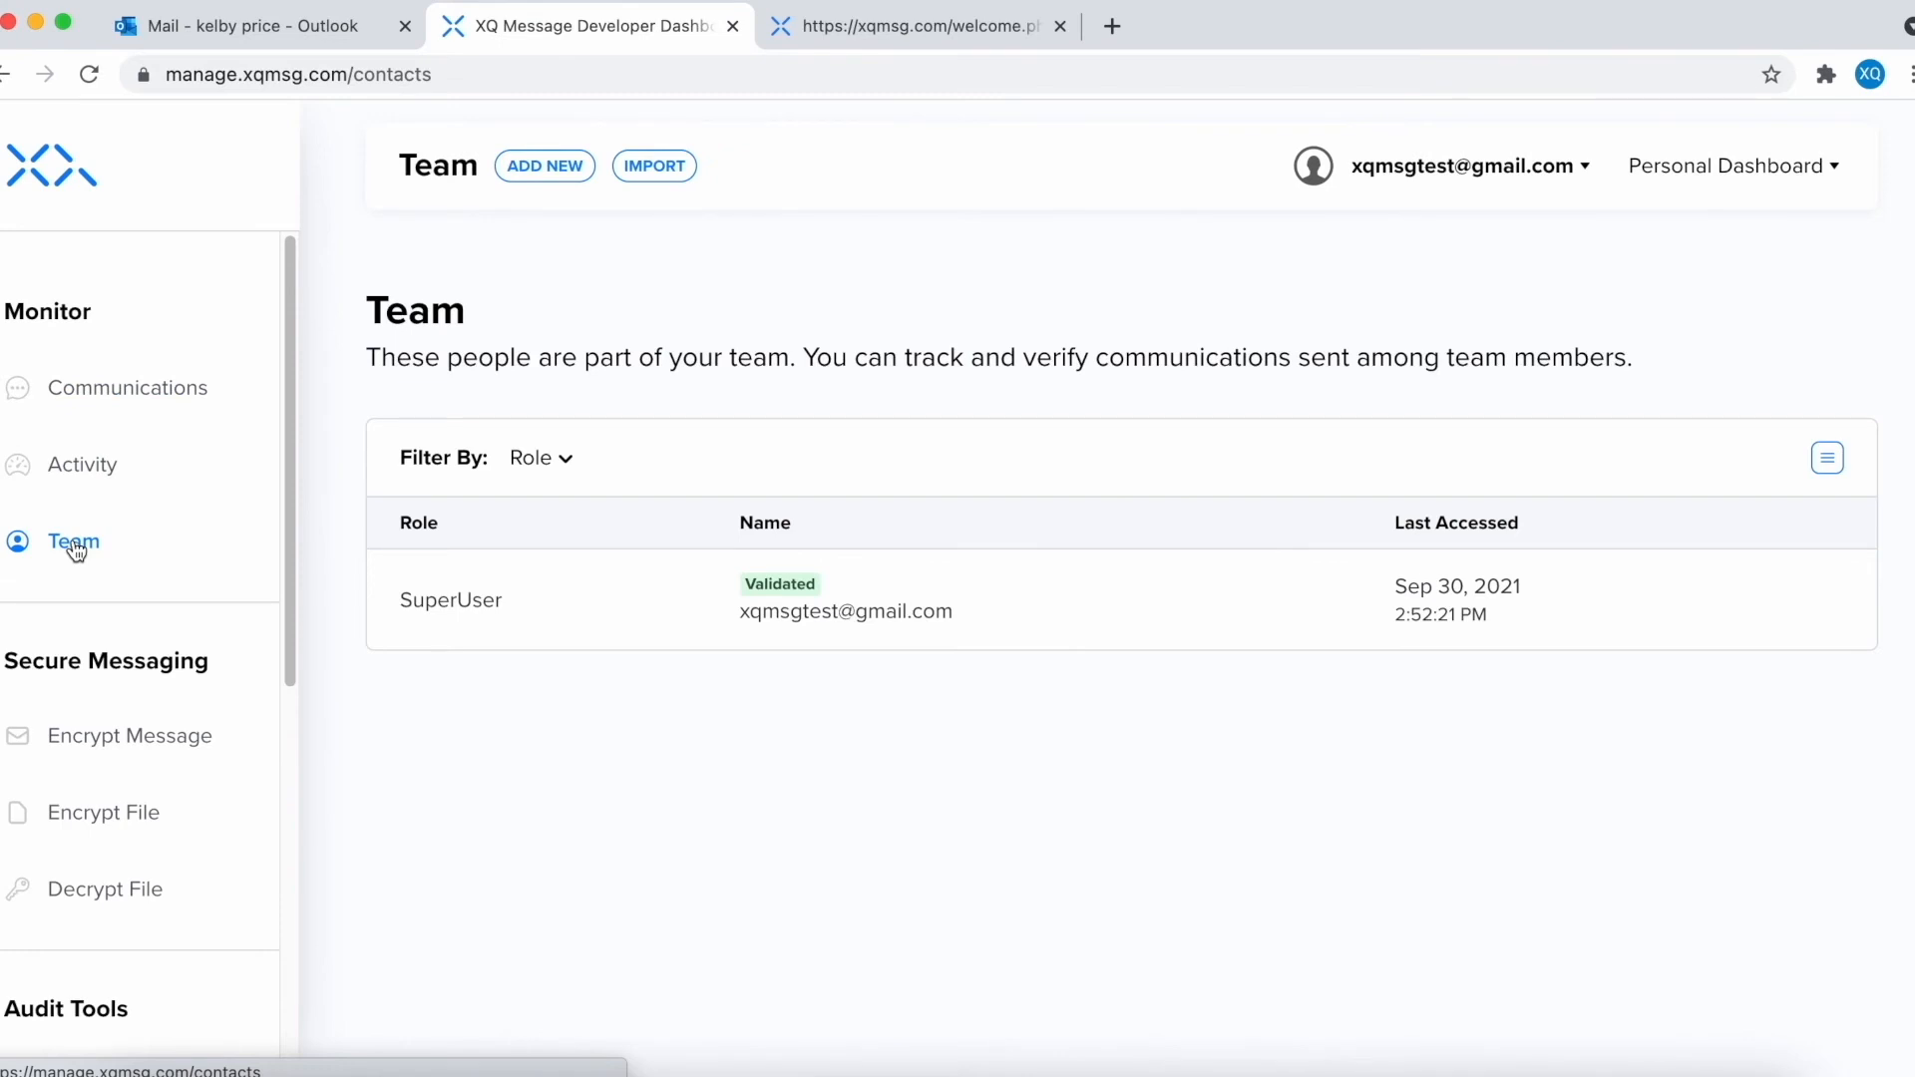
pyautogui.click(539, 172)
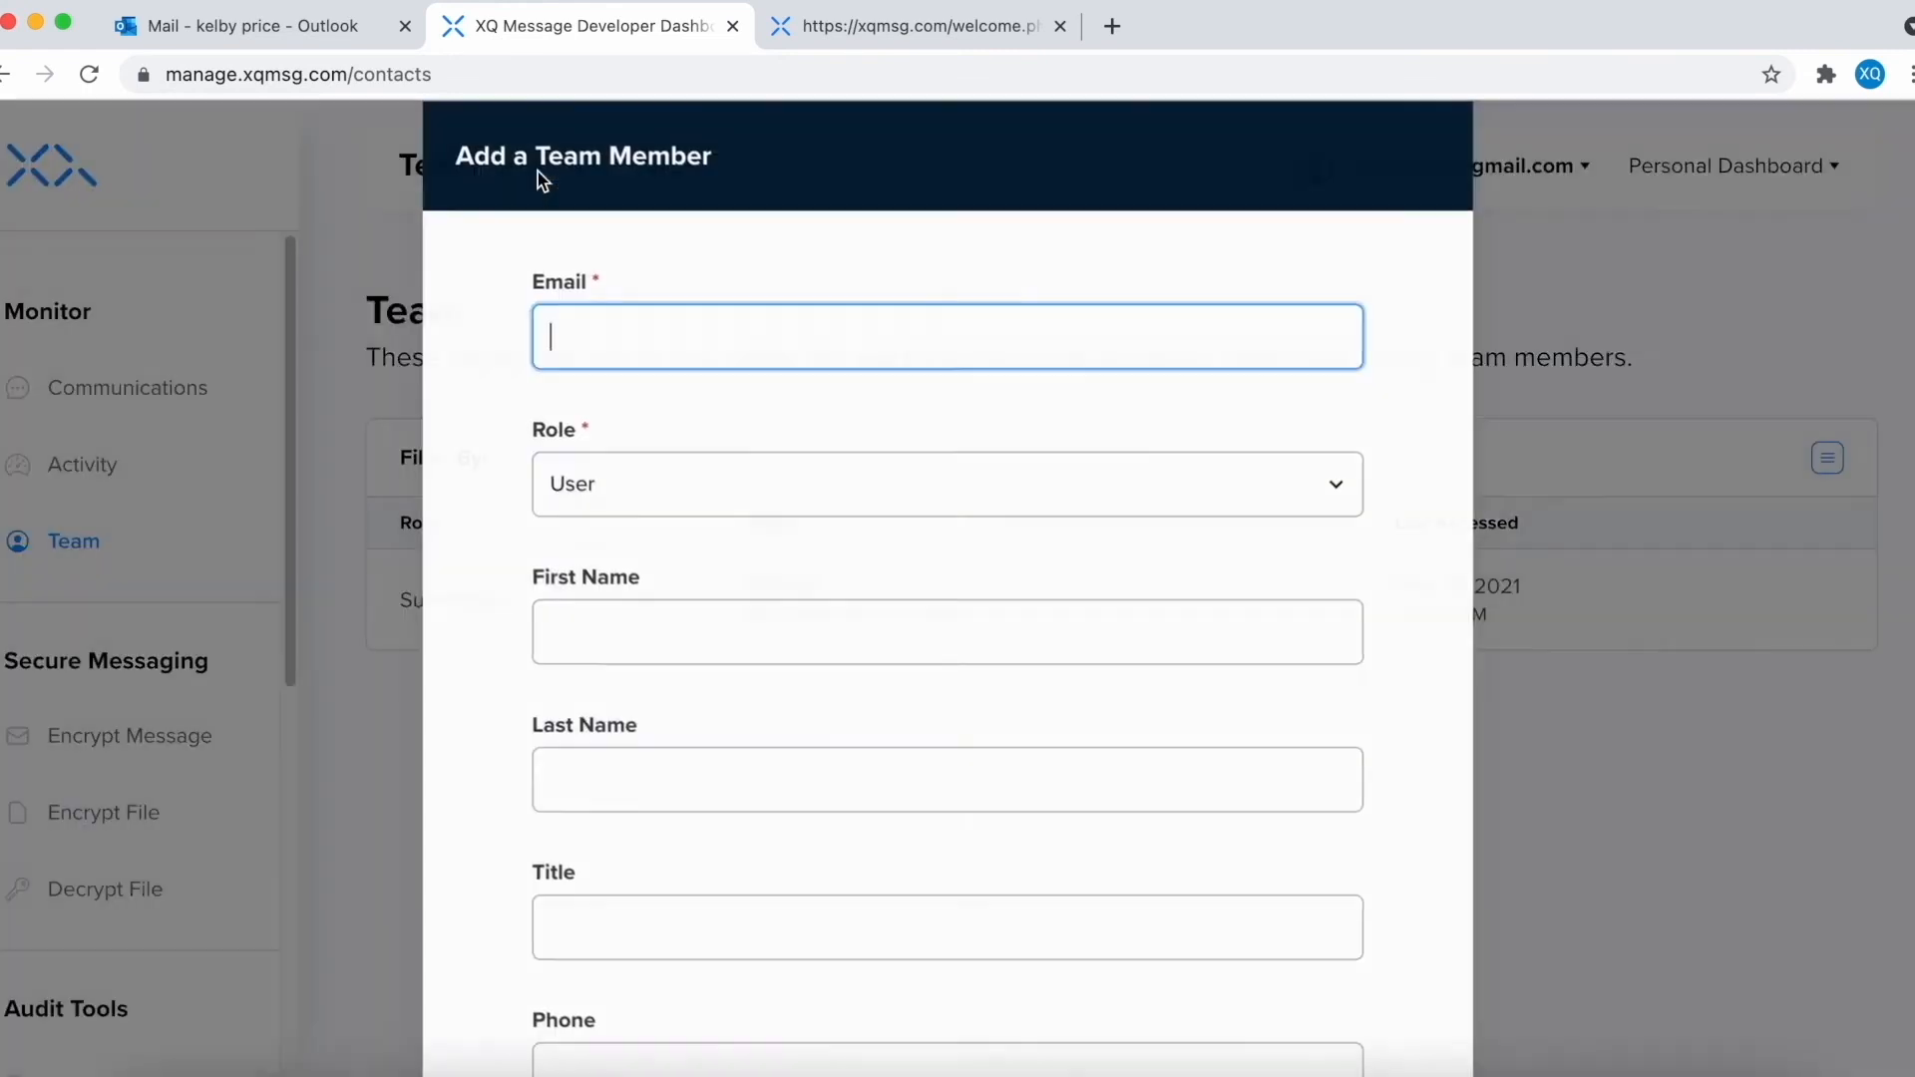
pyautogui.write('test@gmail.com')
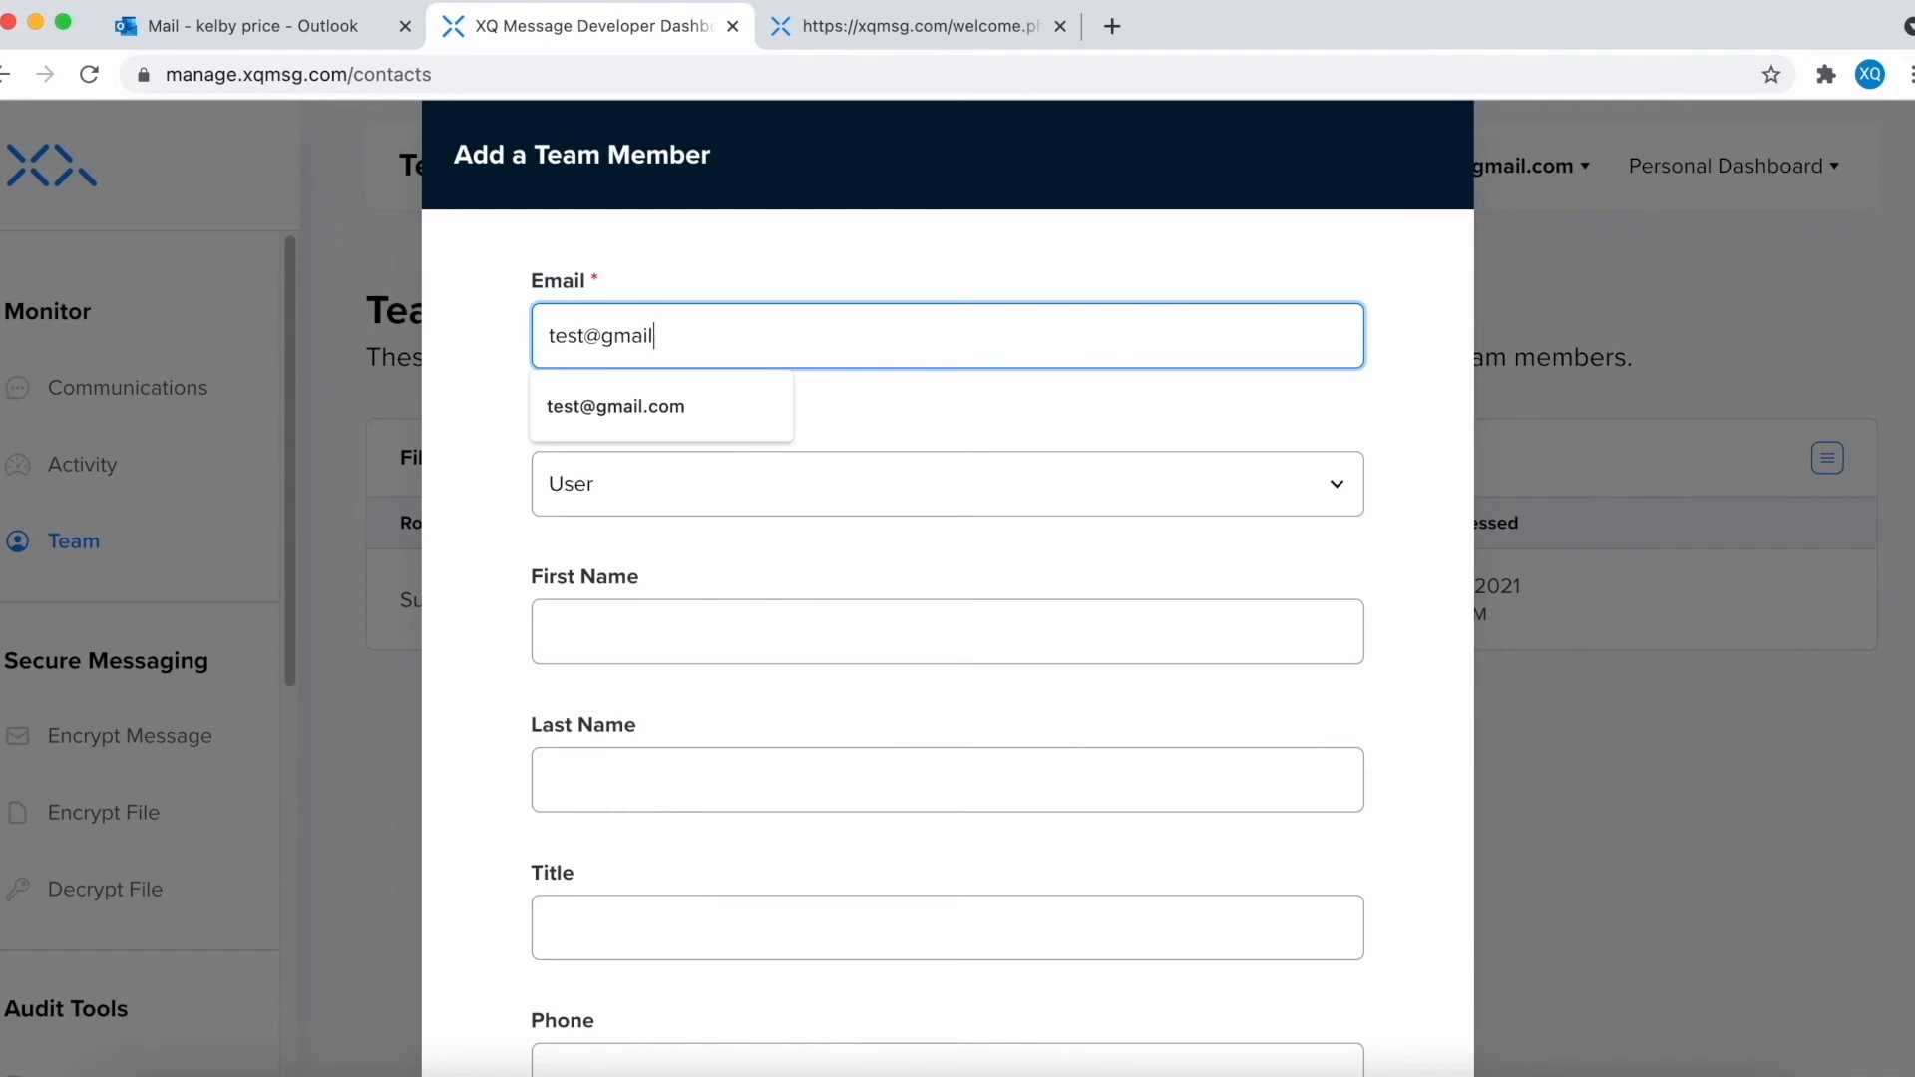
pyautogui.press('Tab')
pyautogui.press('Tab')
pyautogui.write('test')
pyautogui.press('Tab')
pyautogui.write('test')
pyautogui.press('Tab')
pyautogui.write('tester')
pyautogui.press('Tab')
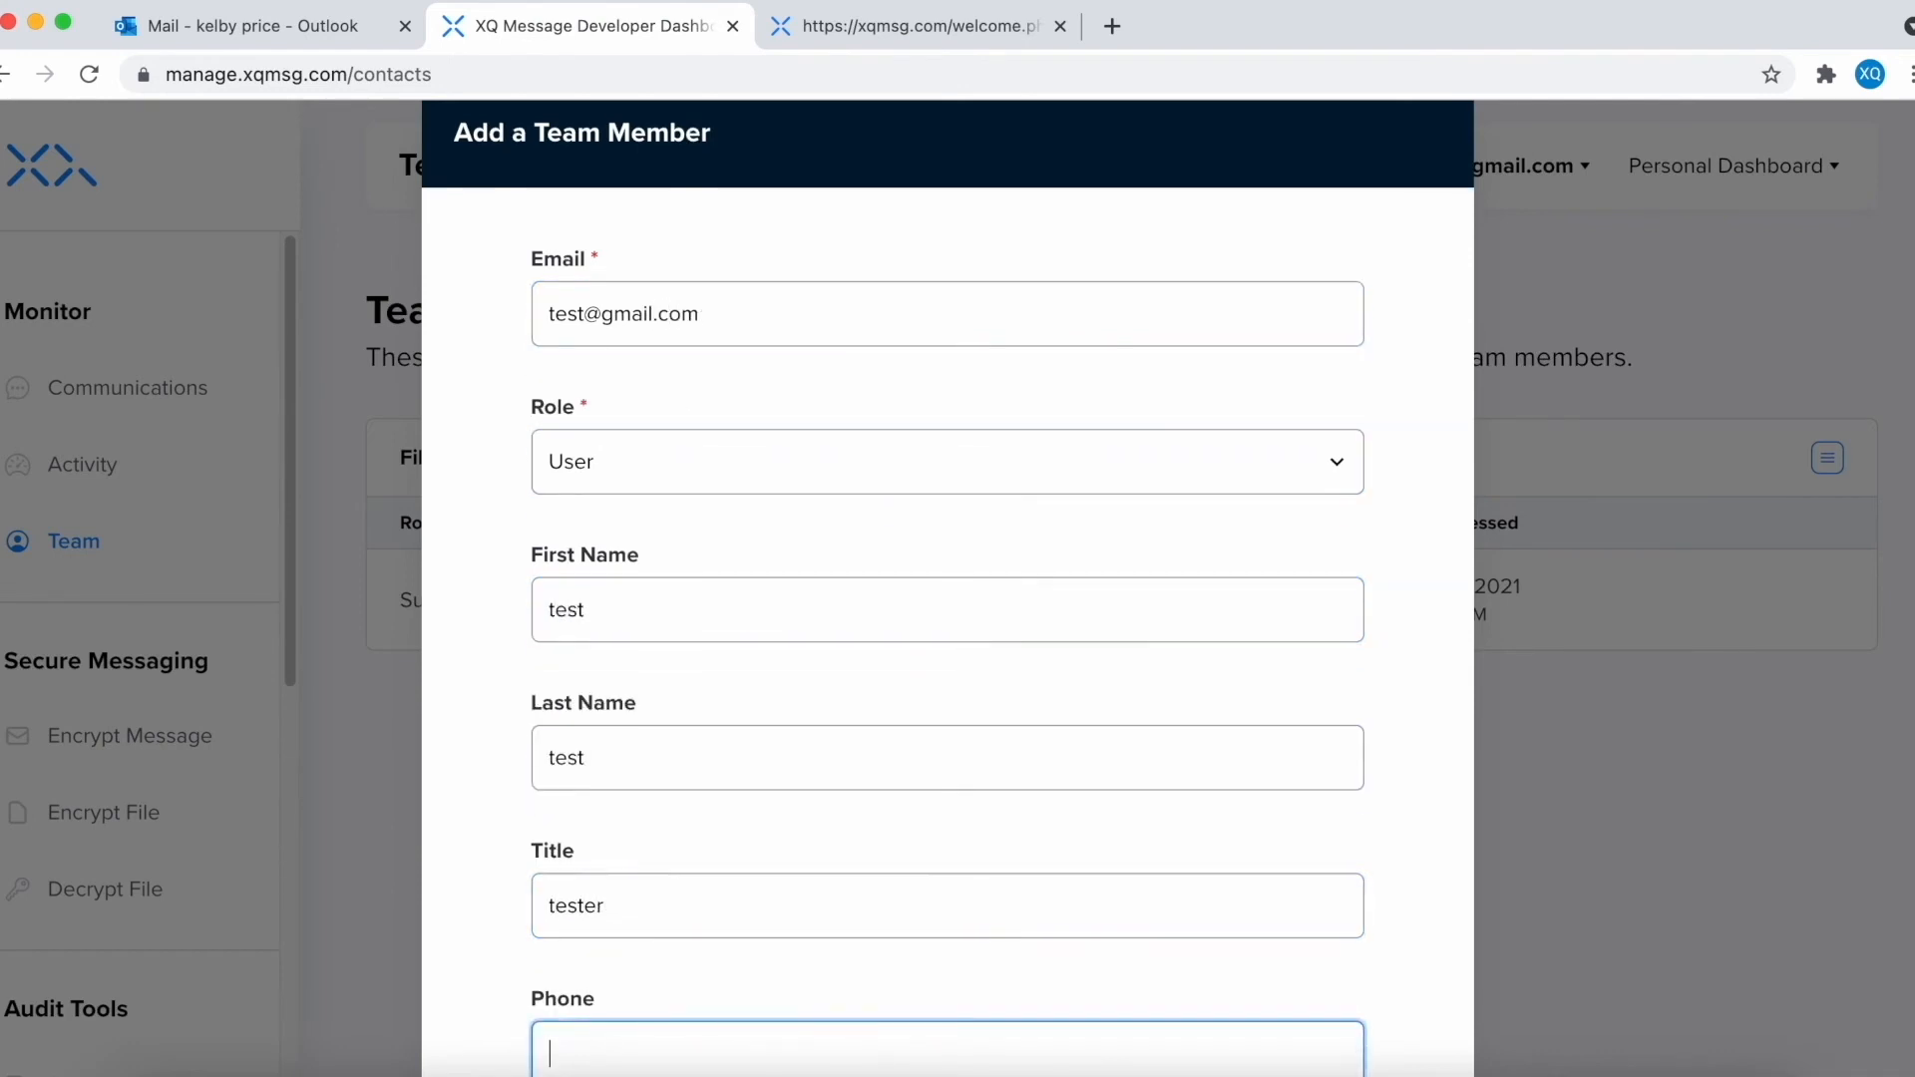
# - Enter the member's phone number and create the contact
pyautogui.write('1111')
pyautogui.click(671, 959)
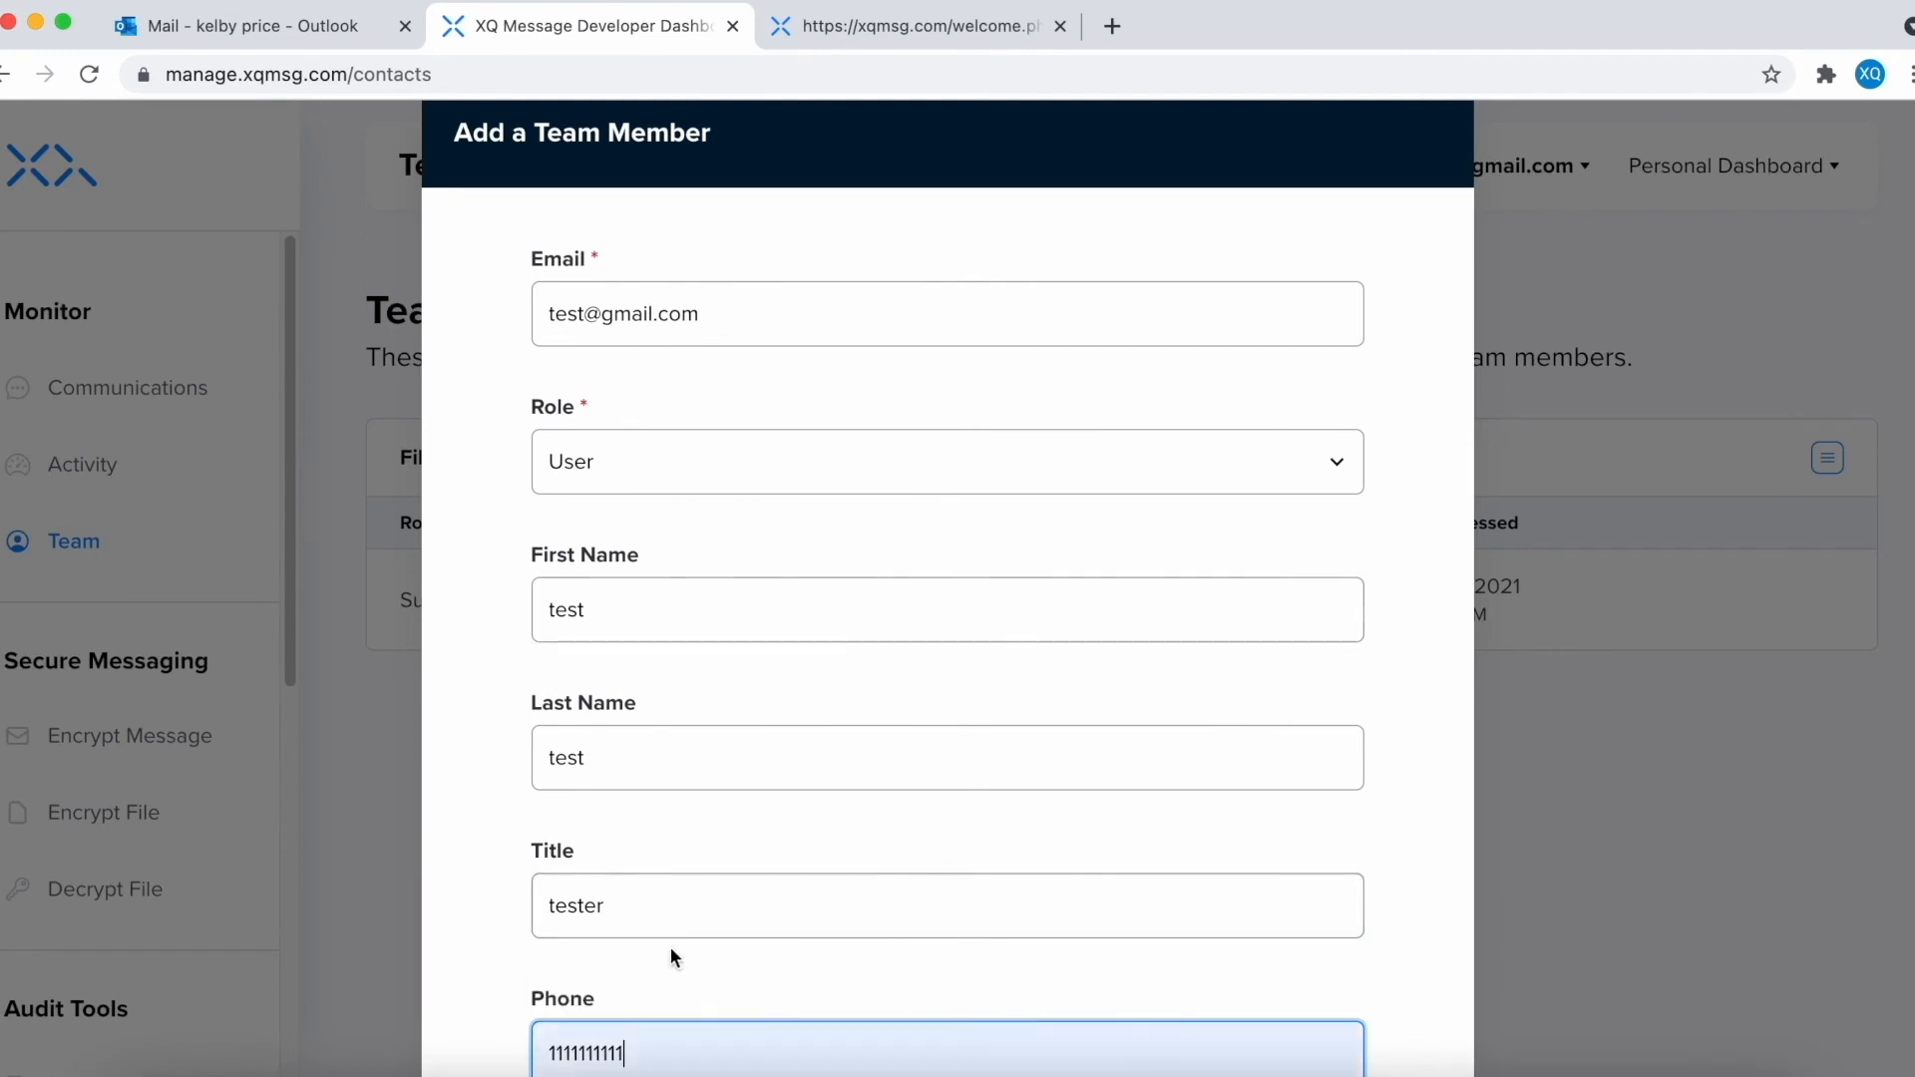
pyautogui.scroll(-3, 702, 930)
pyautogui.click(1212, 1023)
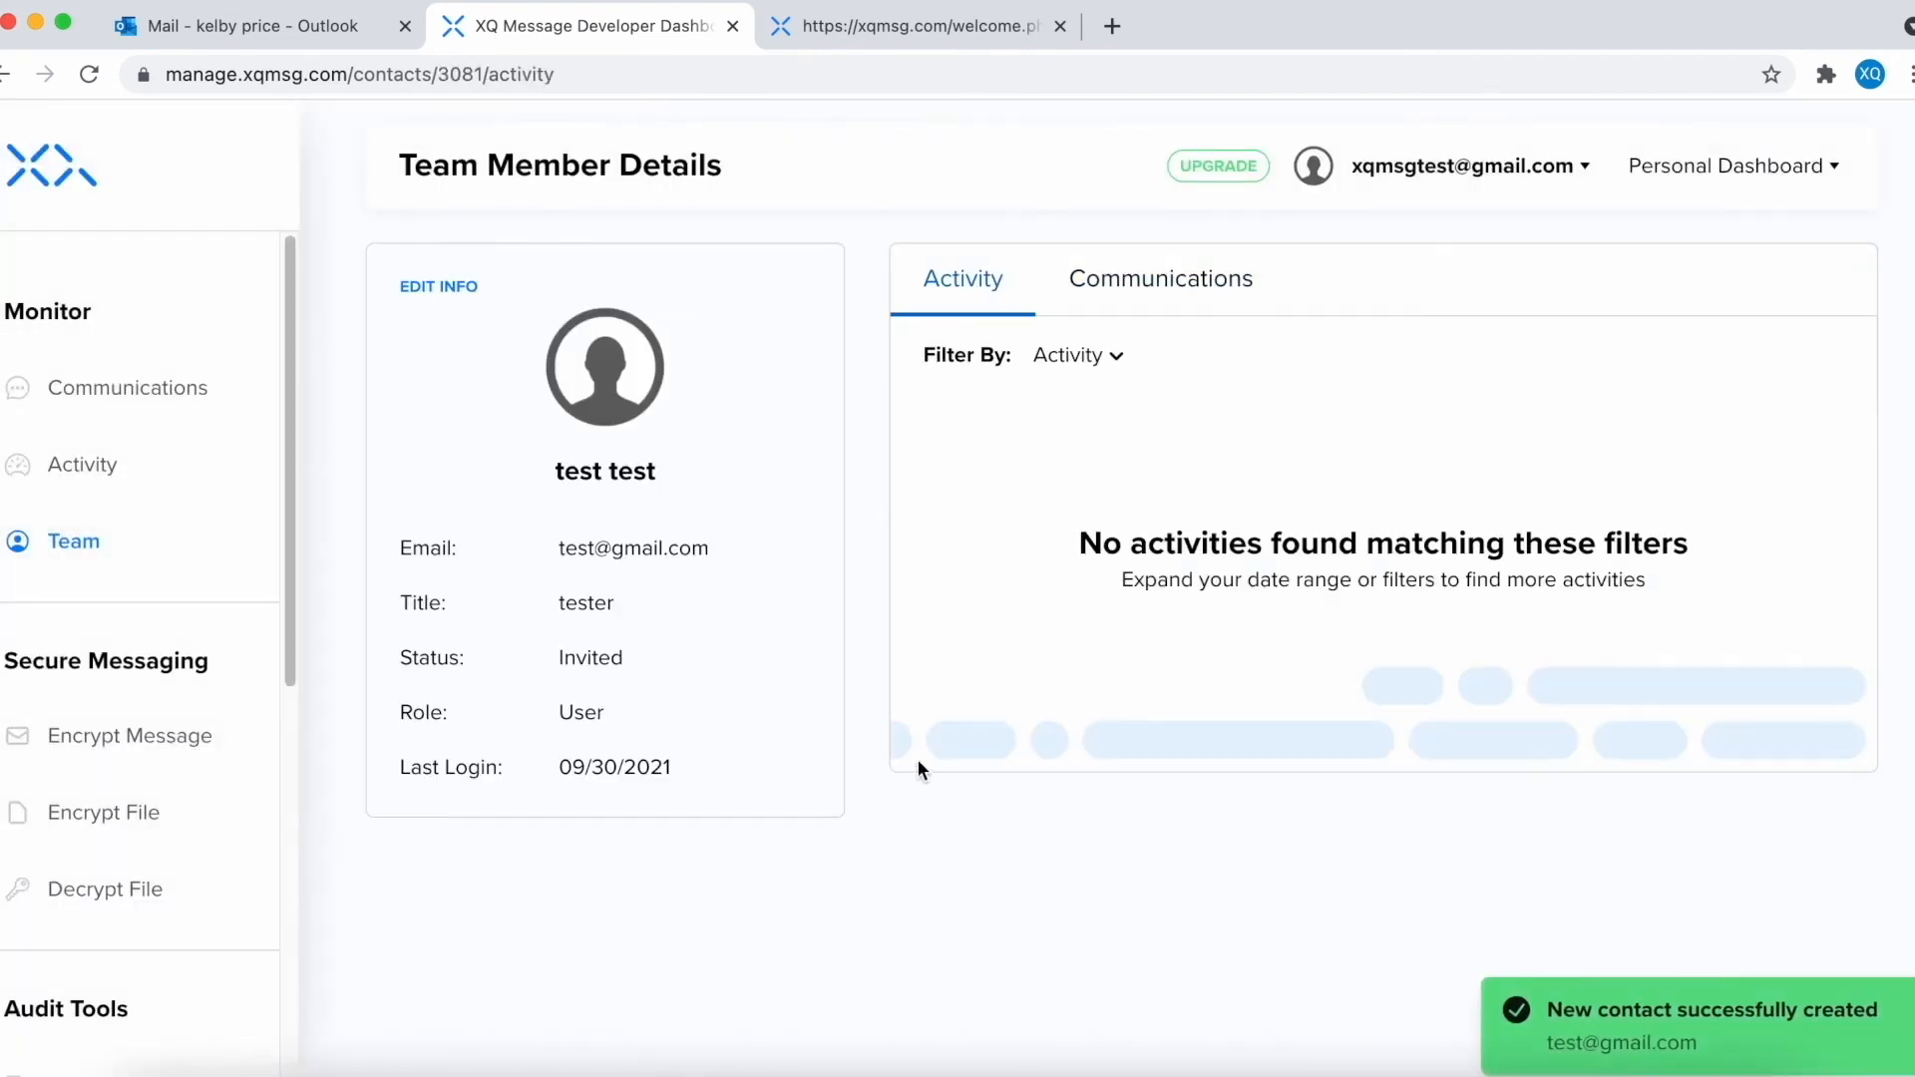
# - From Team > Import, download the contact import templates as sample.zip
pyautogui.click(70, 546)
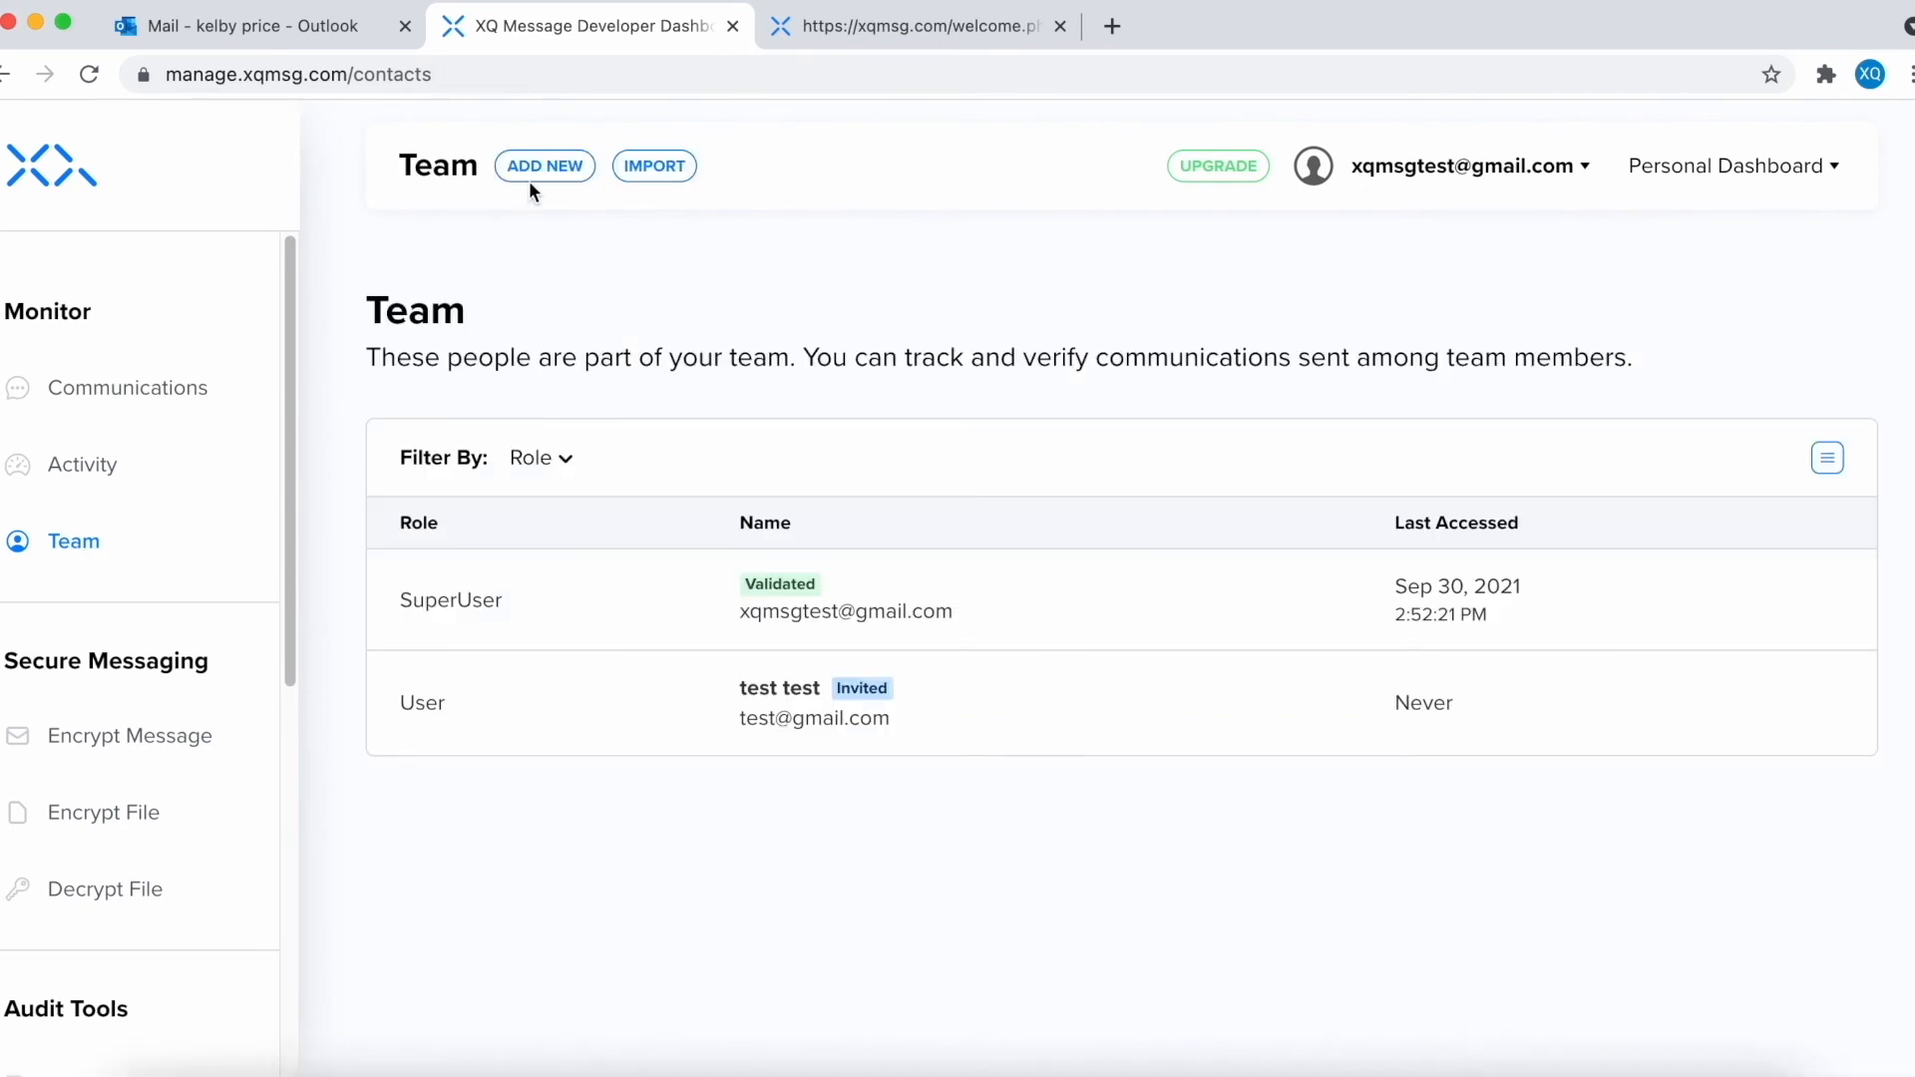
pyautogui.click(654, 168)
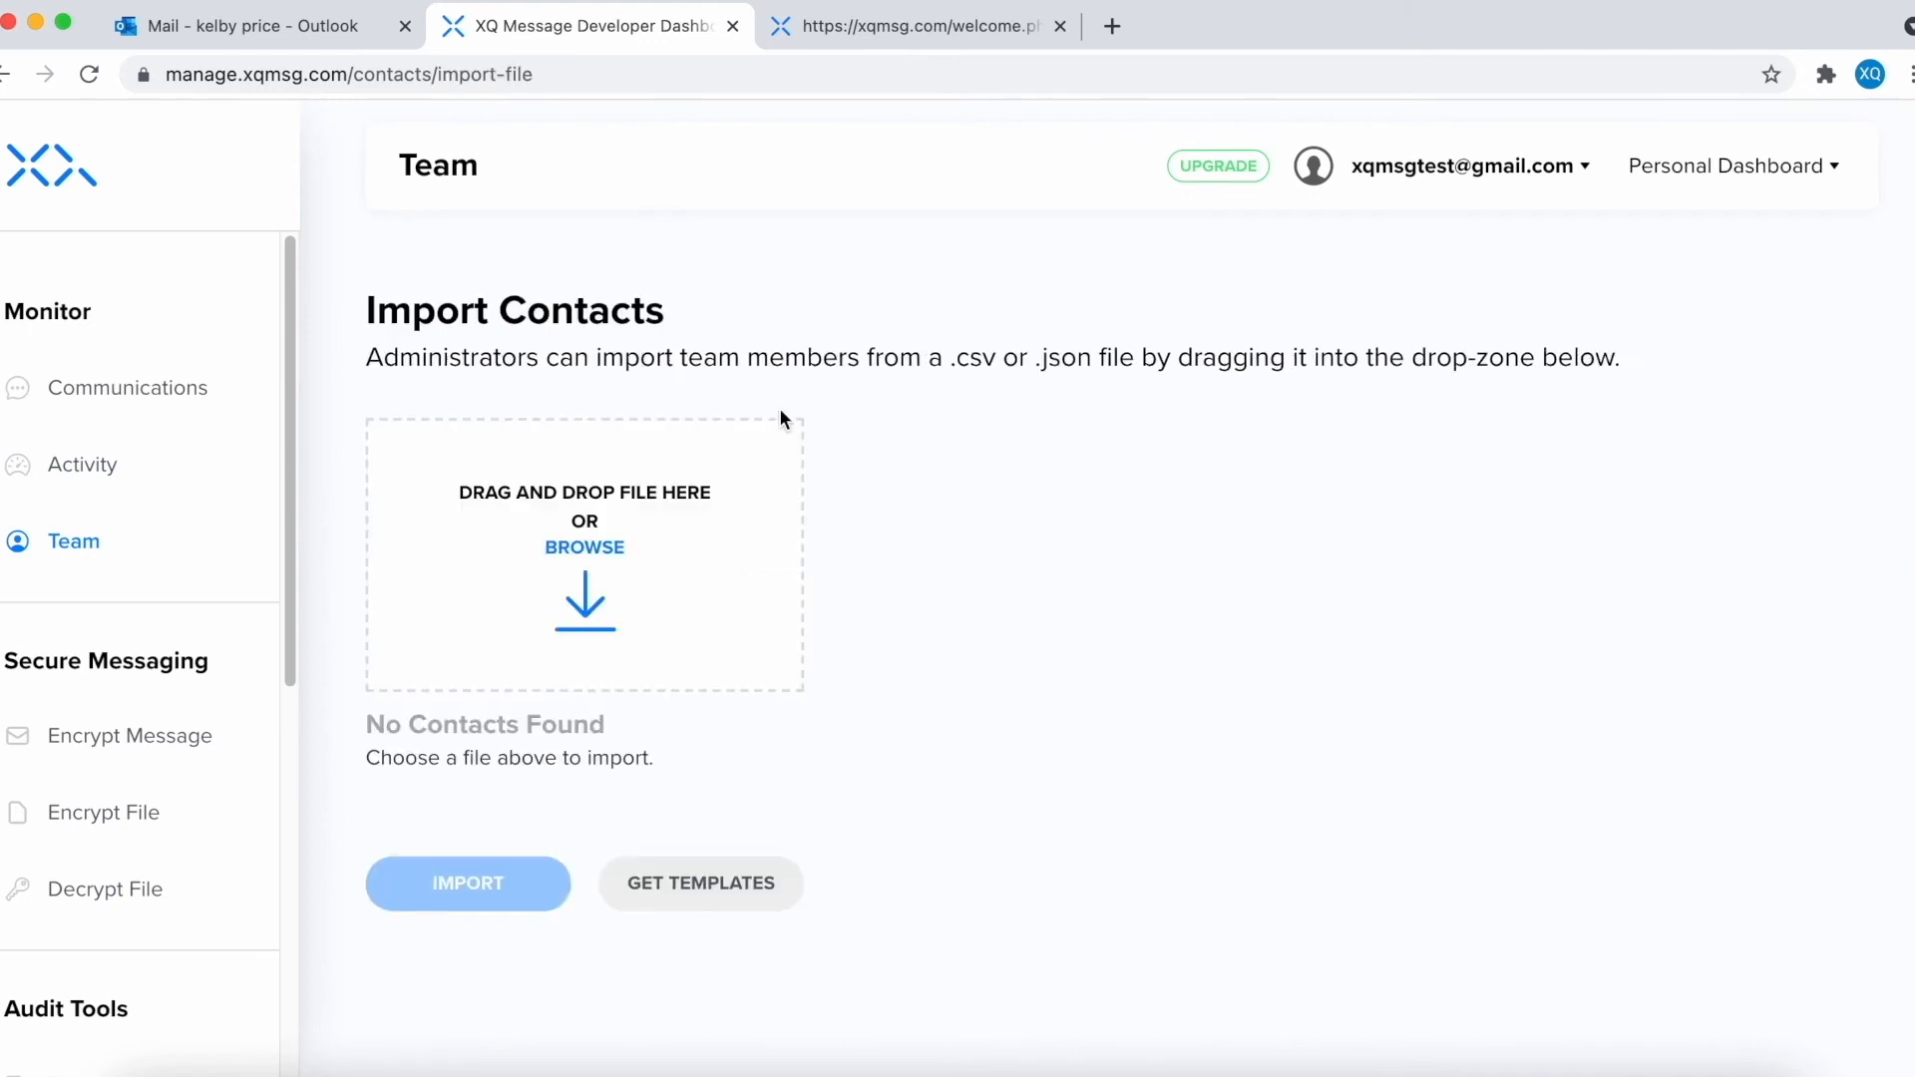
pyautogui.click(704, 891)
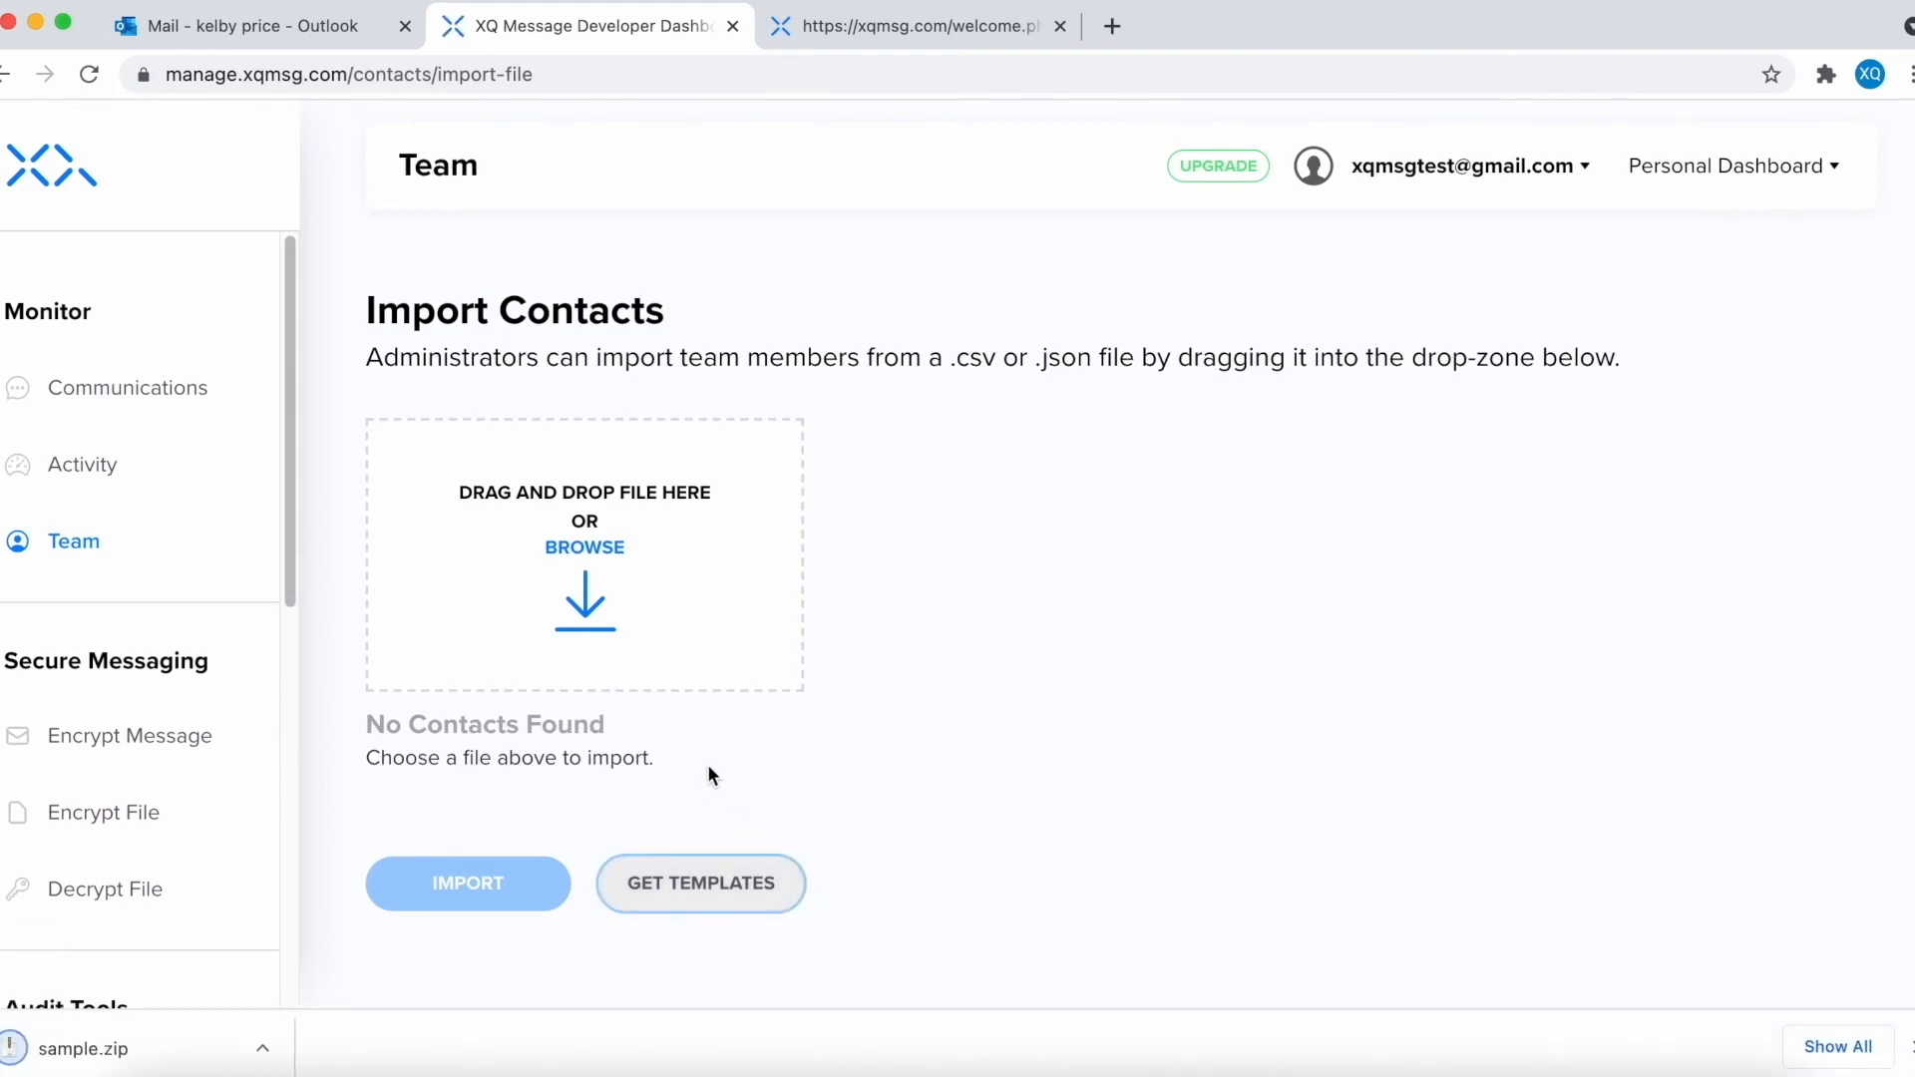
pyautogui.press('super+Tab')
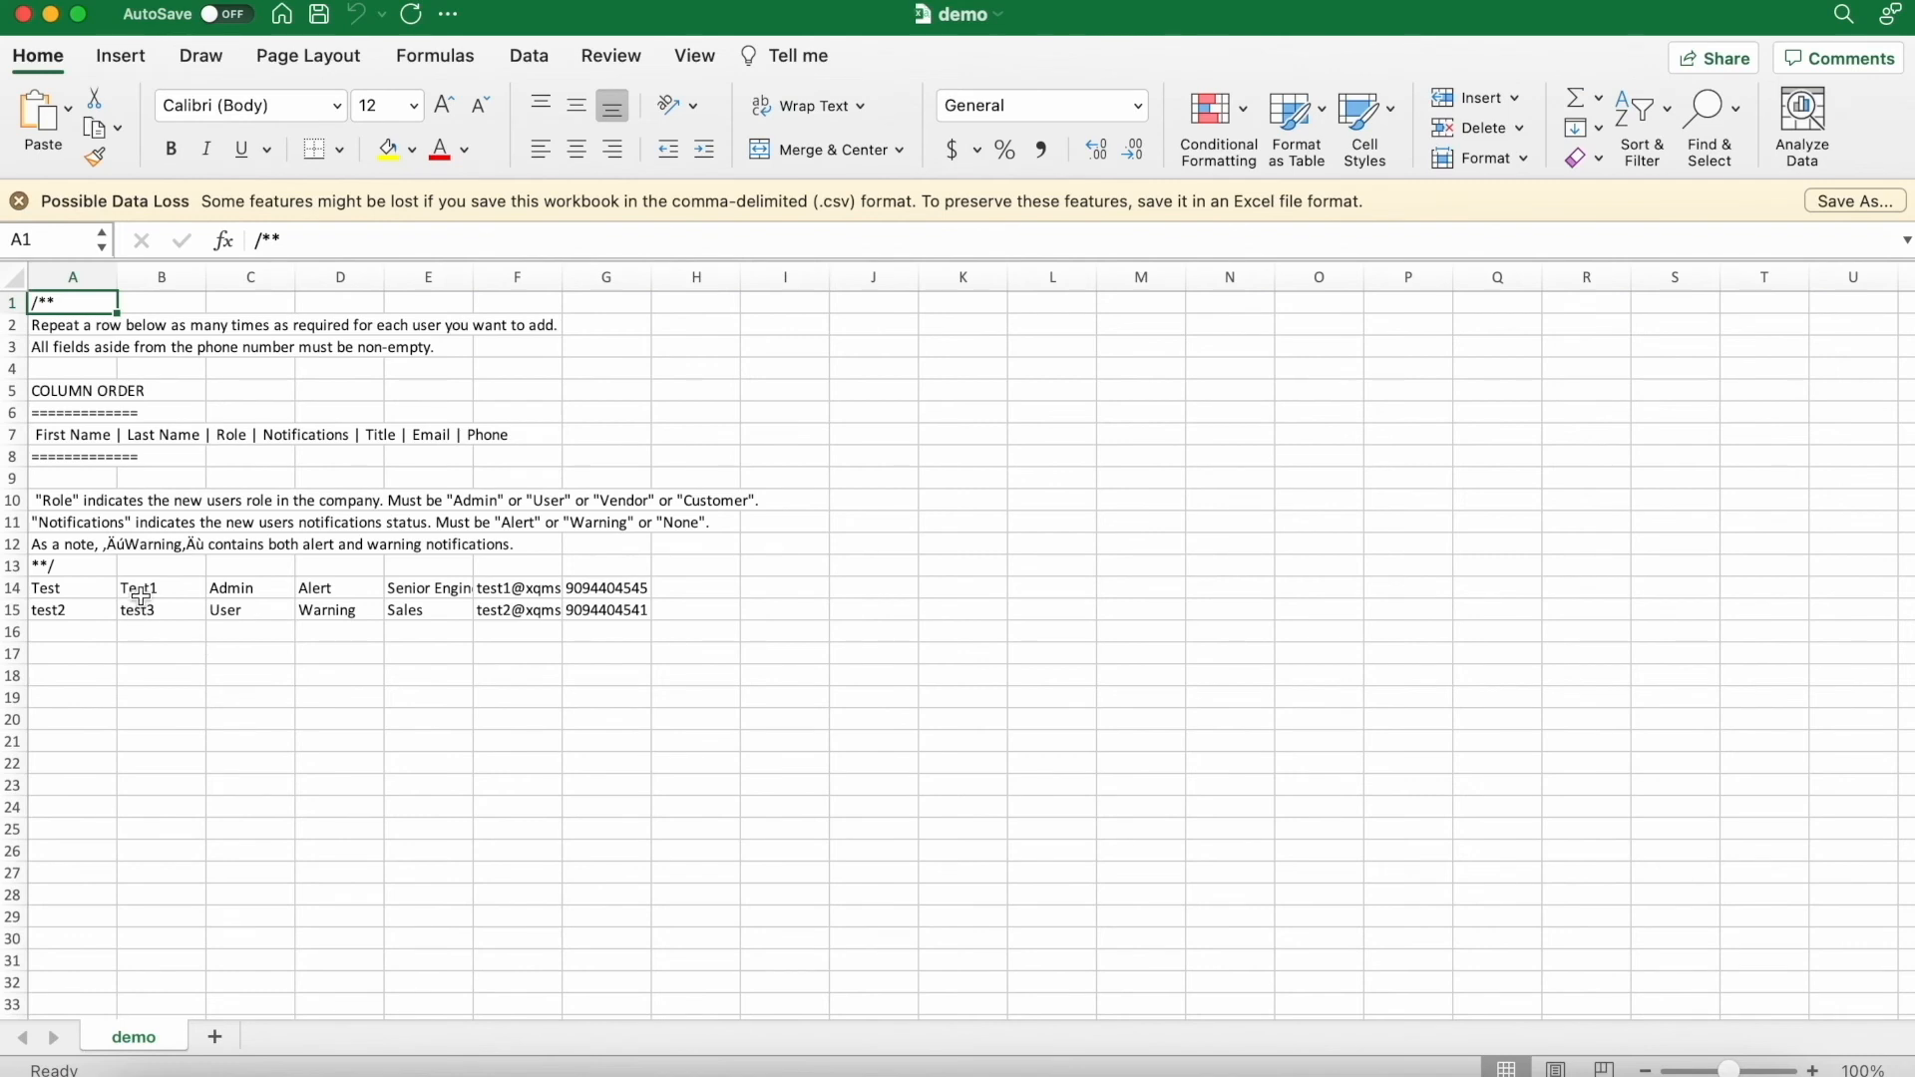
# - Check row 14's cells A–G: names, role Admin, notifications Alert, title, e-mail and phone
pyautogui.click(88, 590)
pyautogui.click(149, 589)
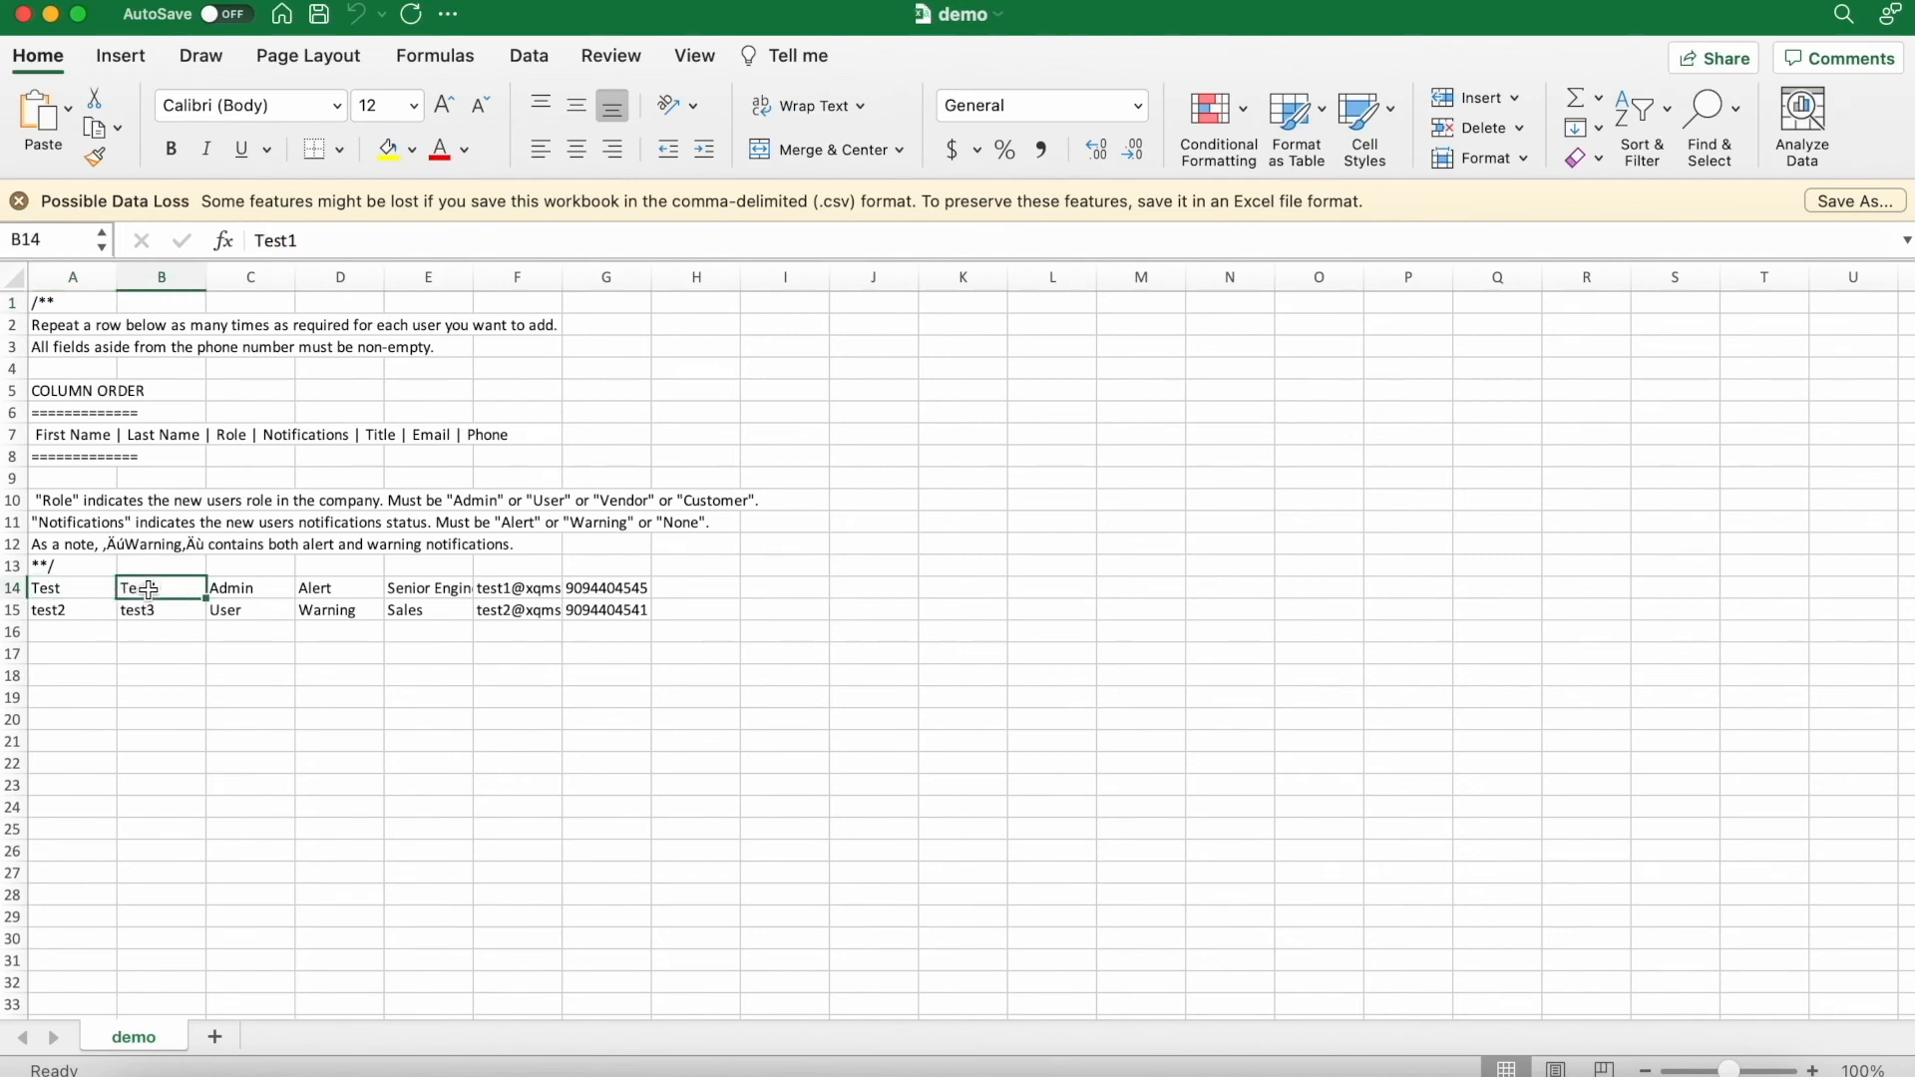
pyautogui.click(240, 590)
pyautogui.click(324, 590)
pyautogui.click(425, 593)
pyautogui.click(528, 591)
pyautogui.click(592, 590)
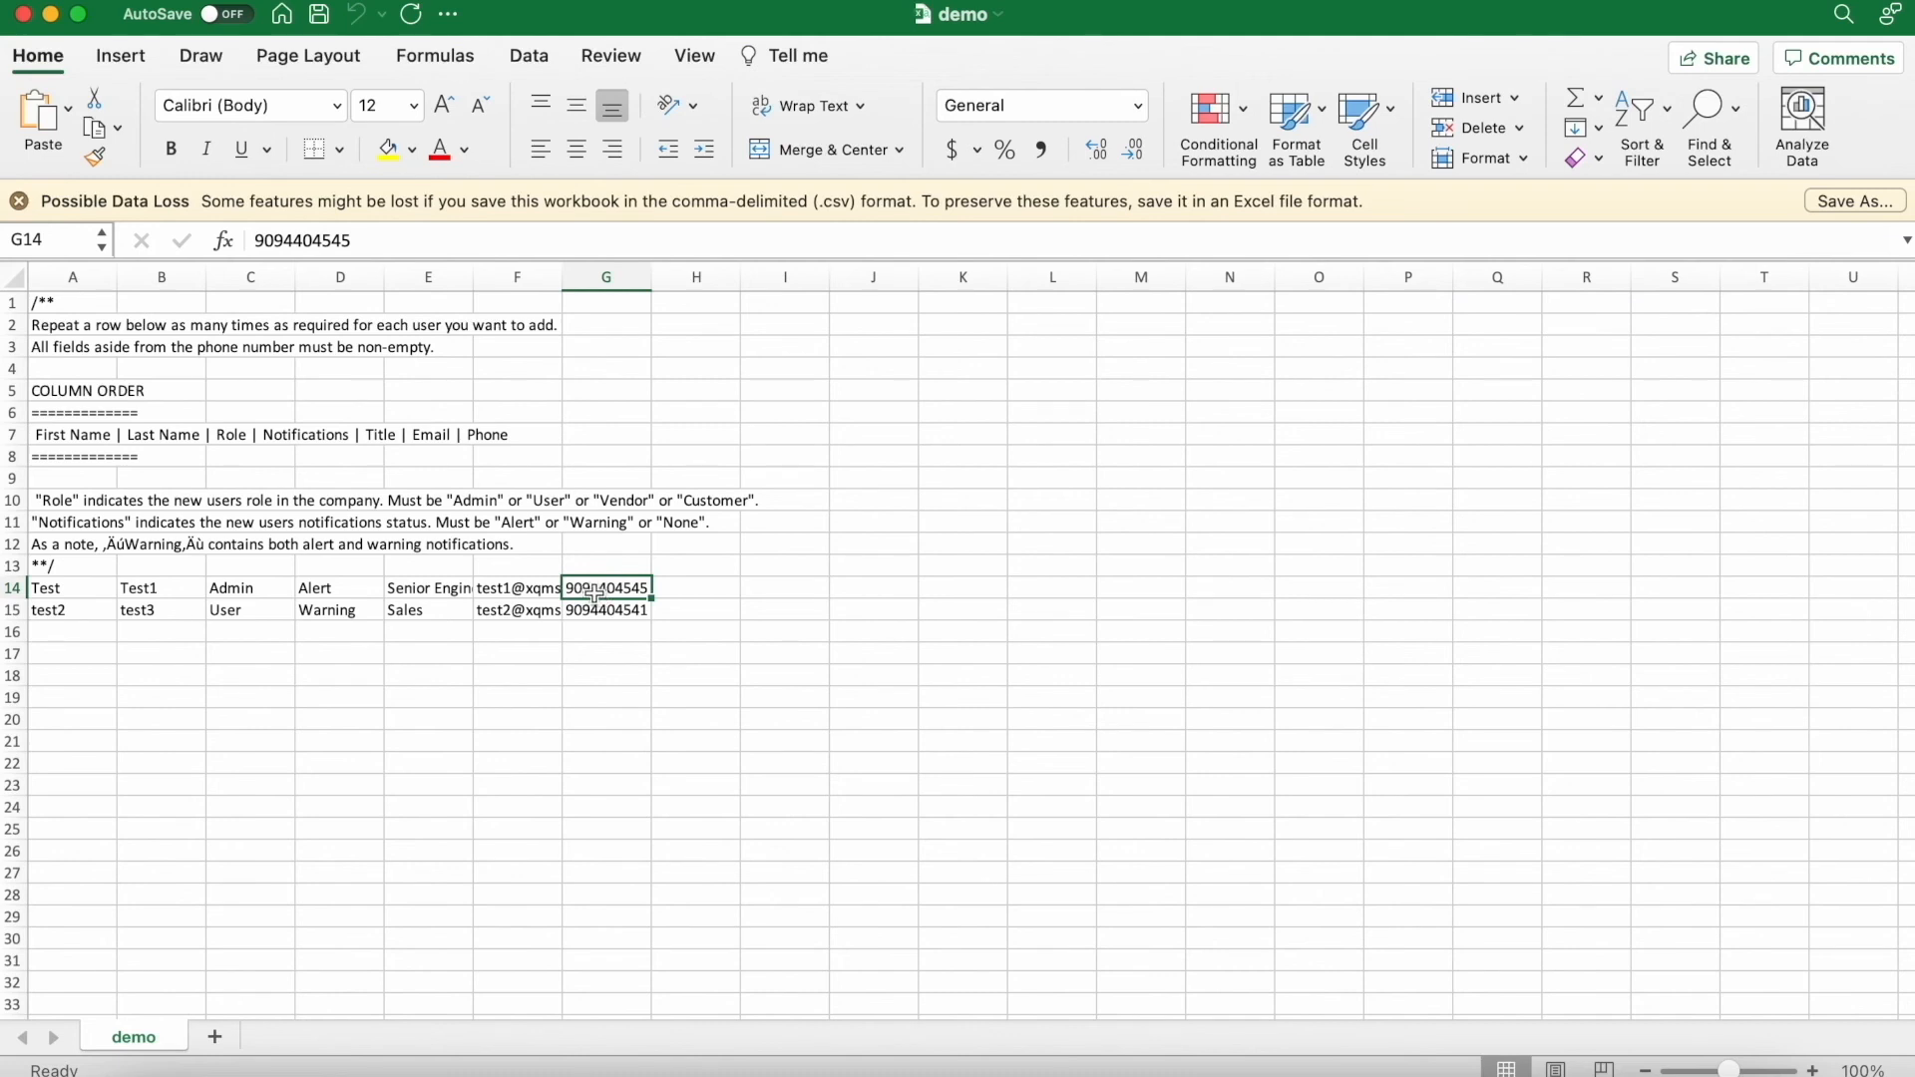
pyautogui.press('super+Tab')
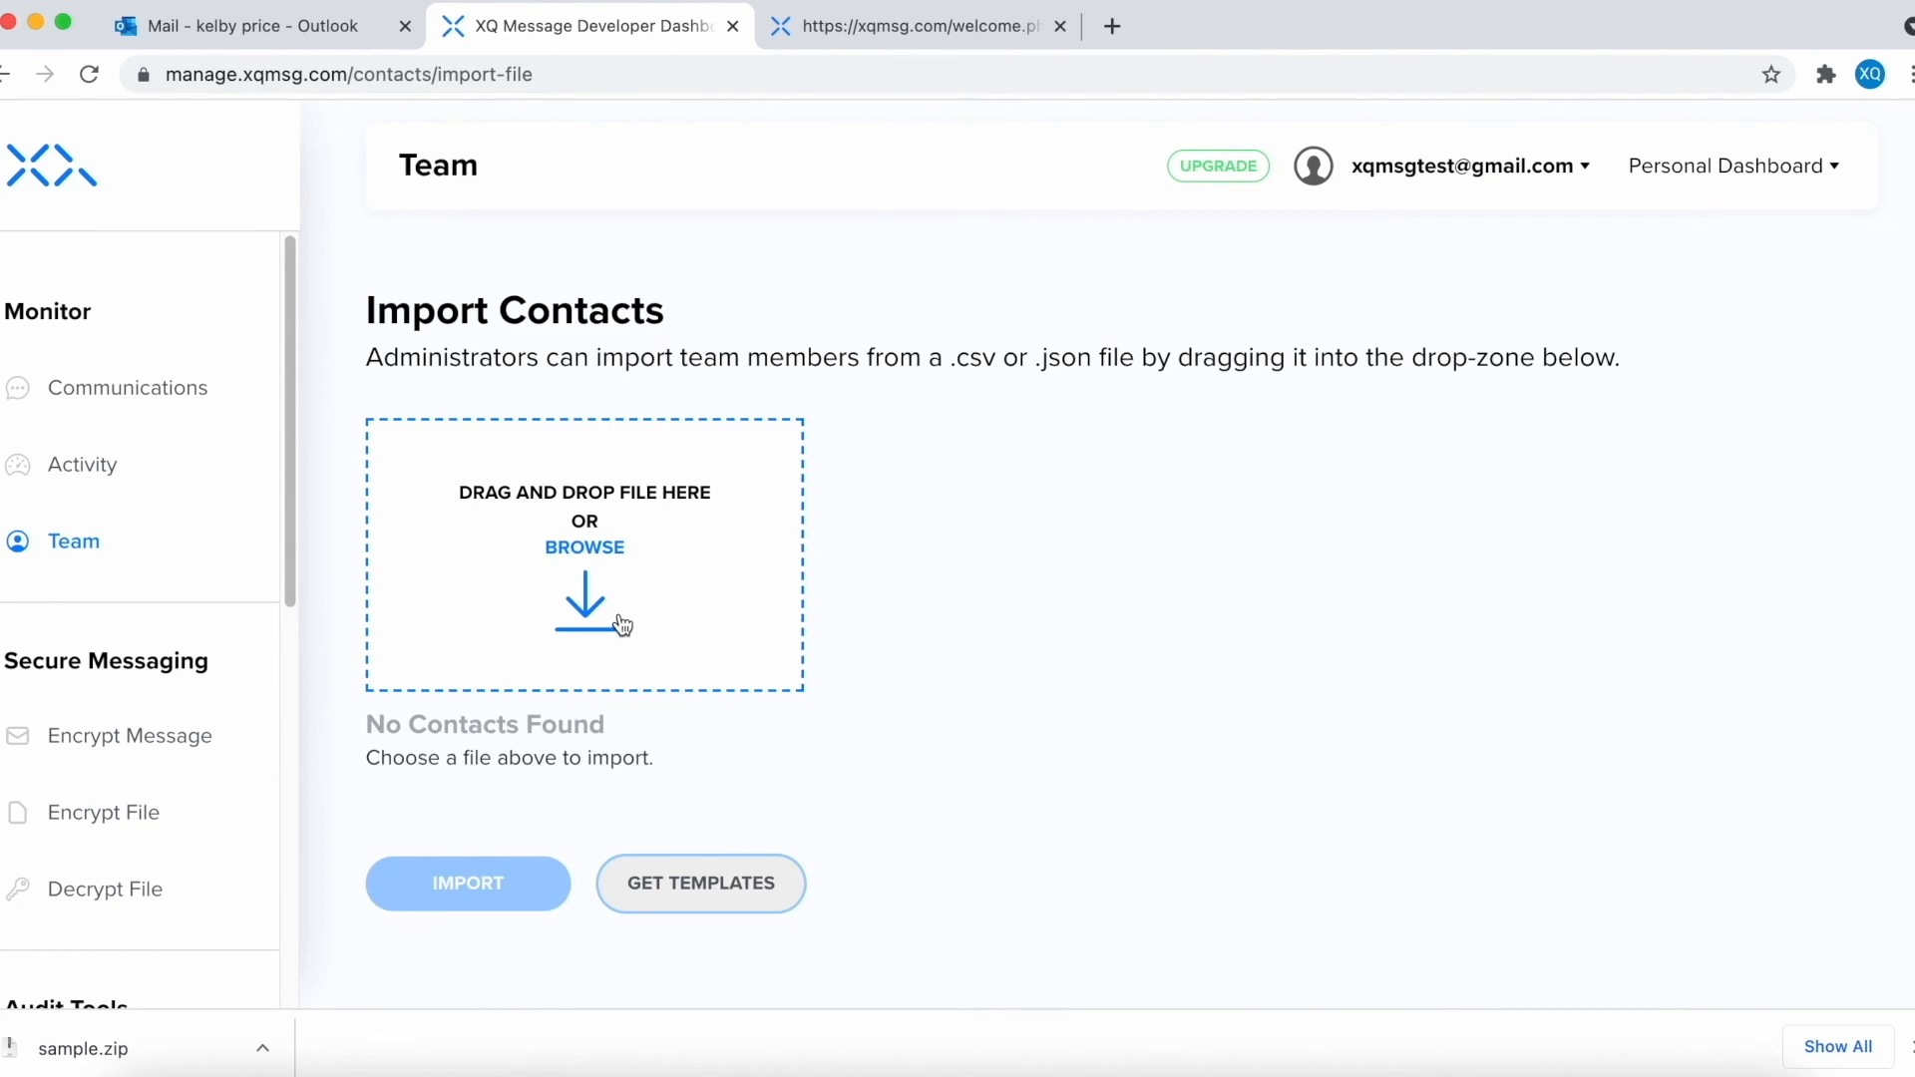
# - Drag demo.csv into the import area and import its 2 contacts
pyautogui.press('super+Tab')
pyautogui.press('super+Tab')
pyautogui.moveTo(1365, 359); pyautogui.dragTo(587, 552)
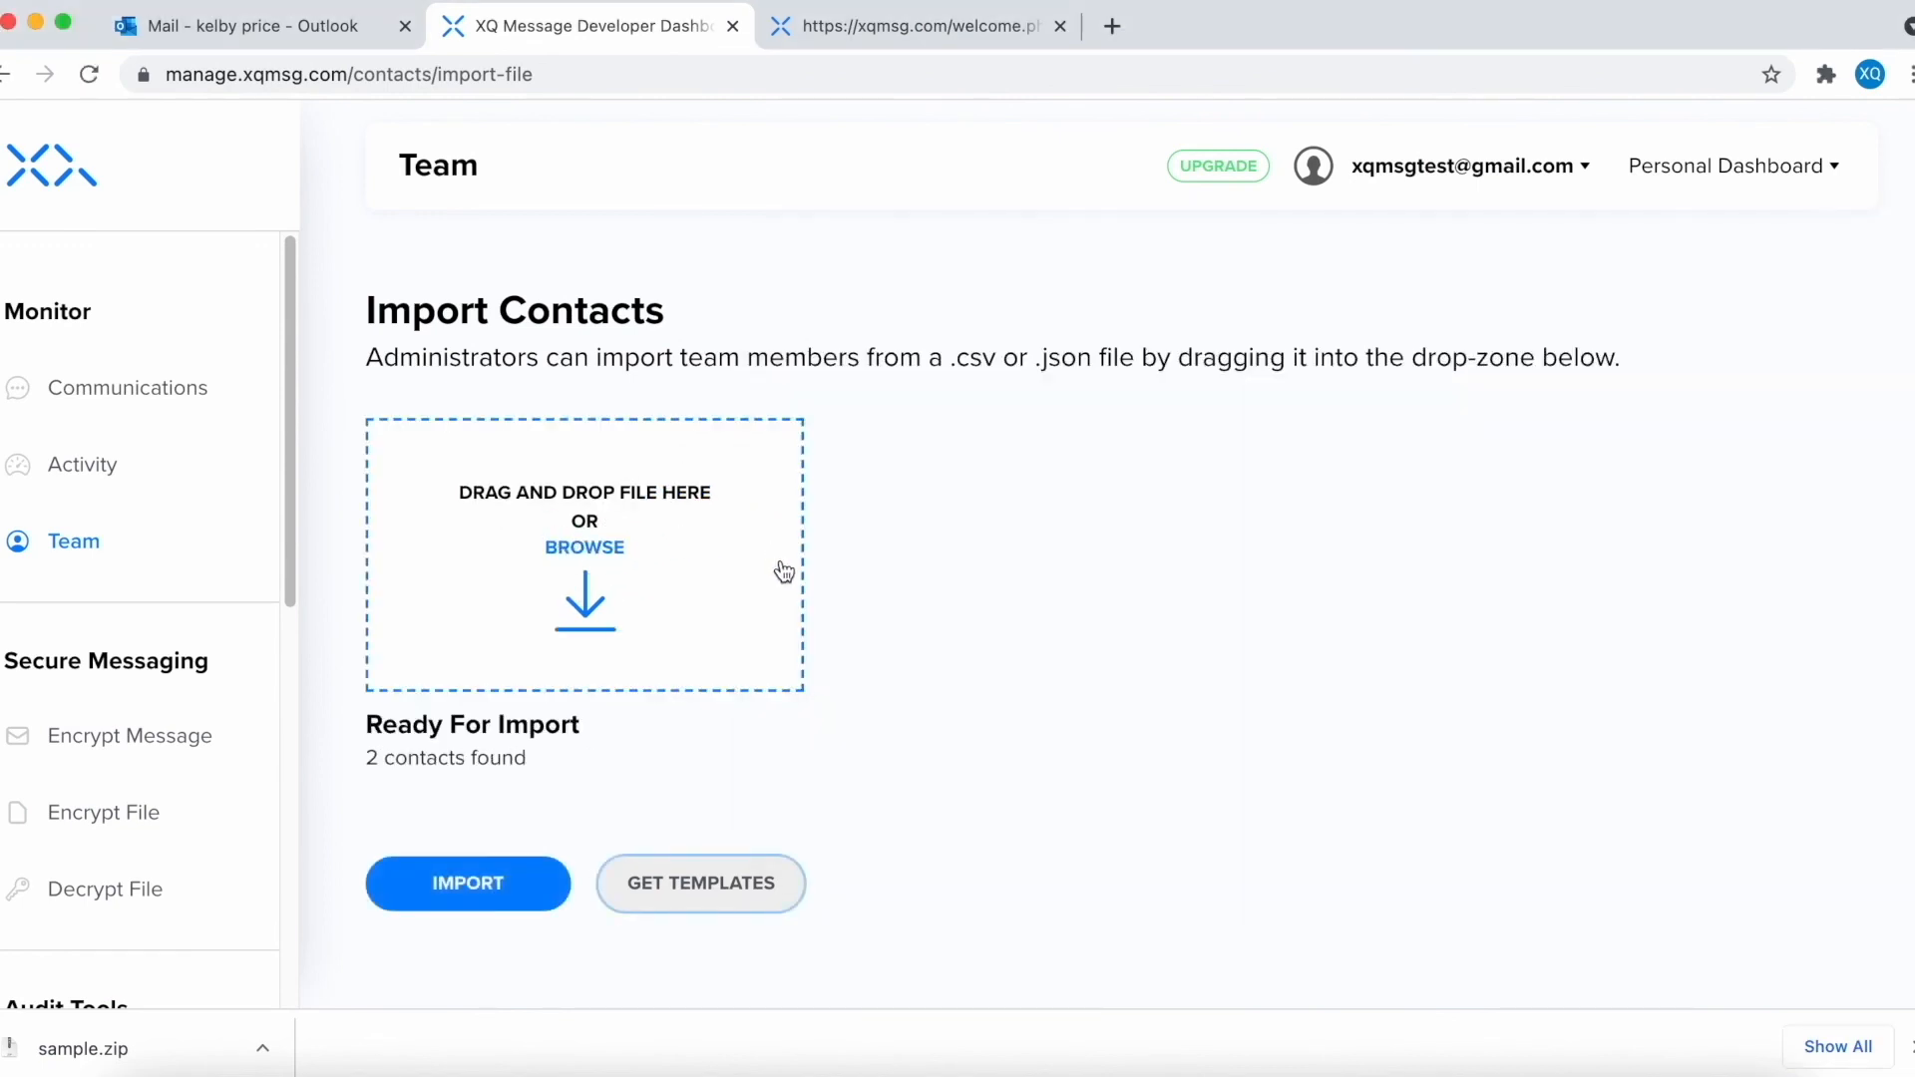
pyautogui.click(441, 894)
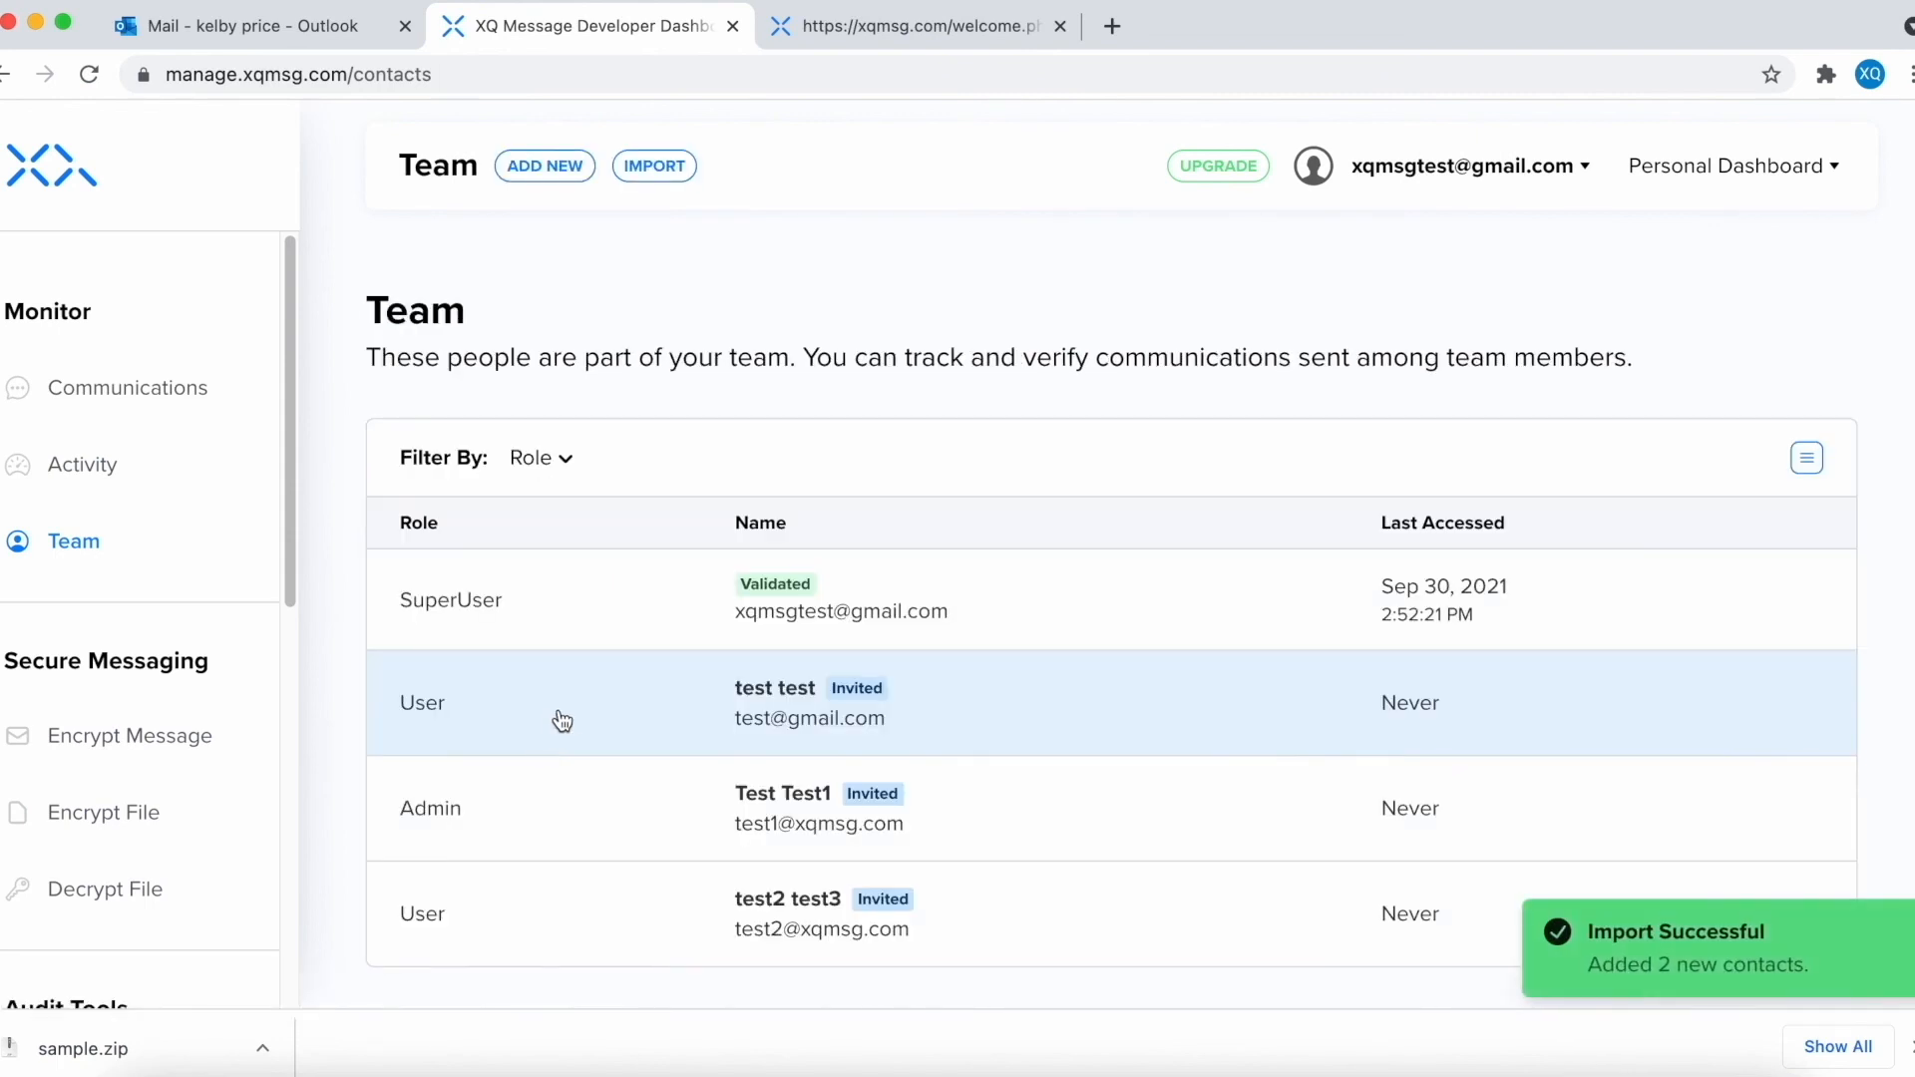
pyautogui.scroll(-1, 558, 721)
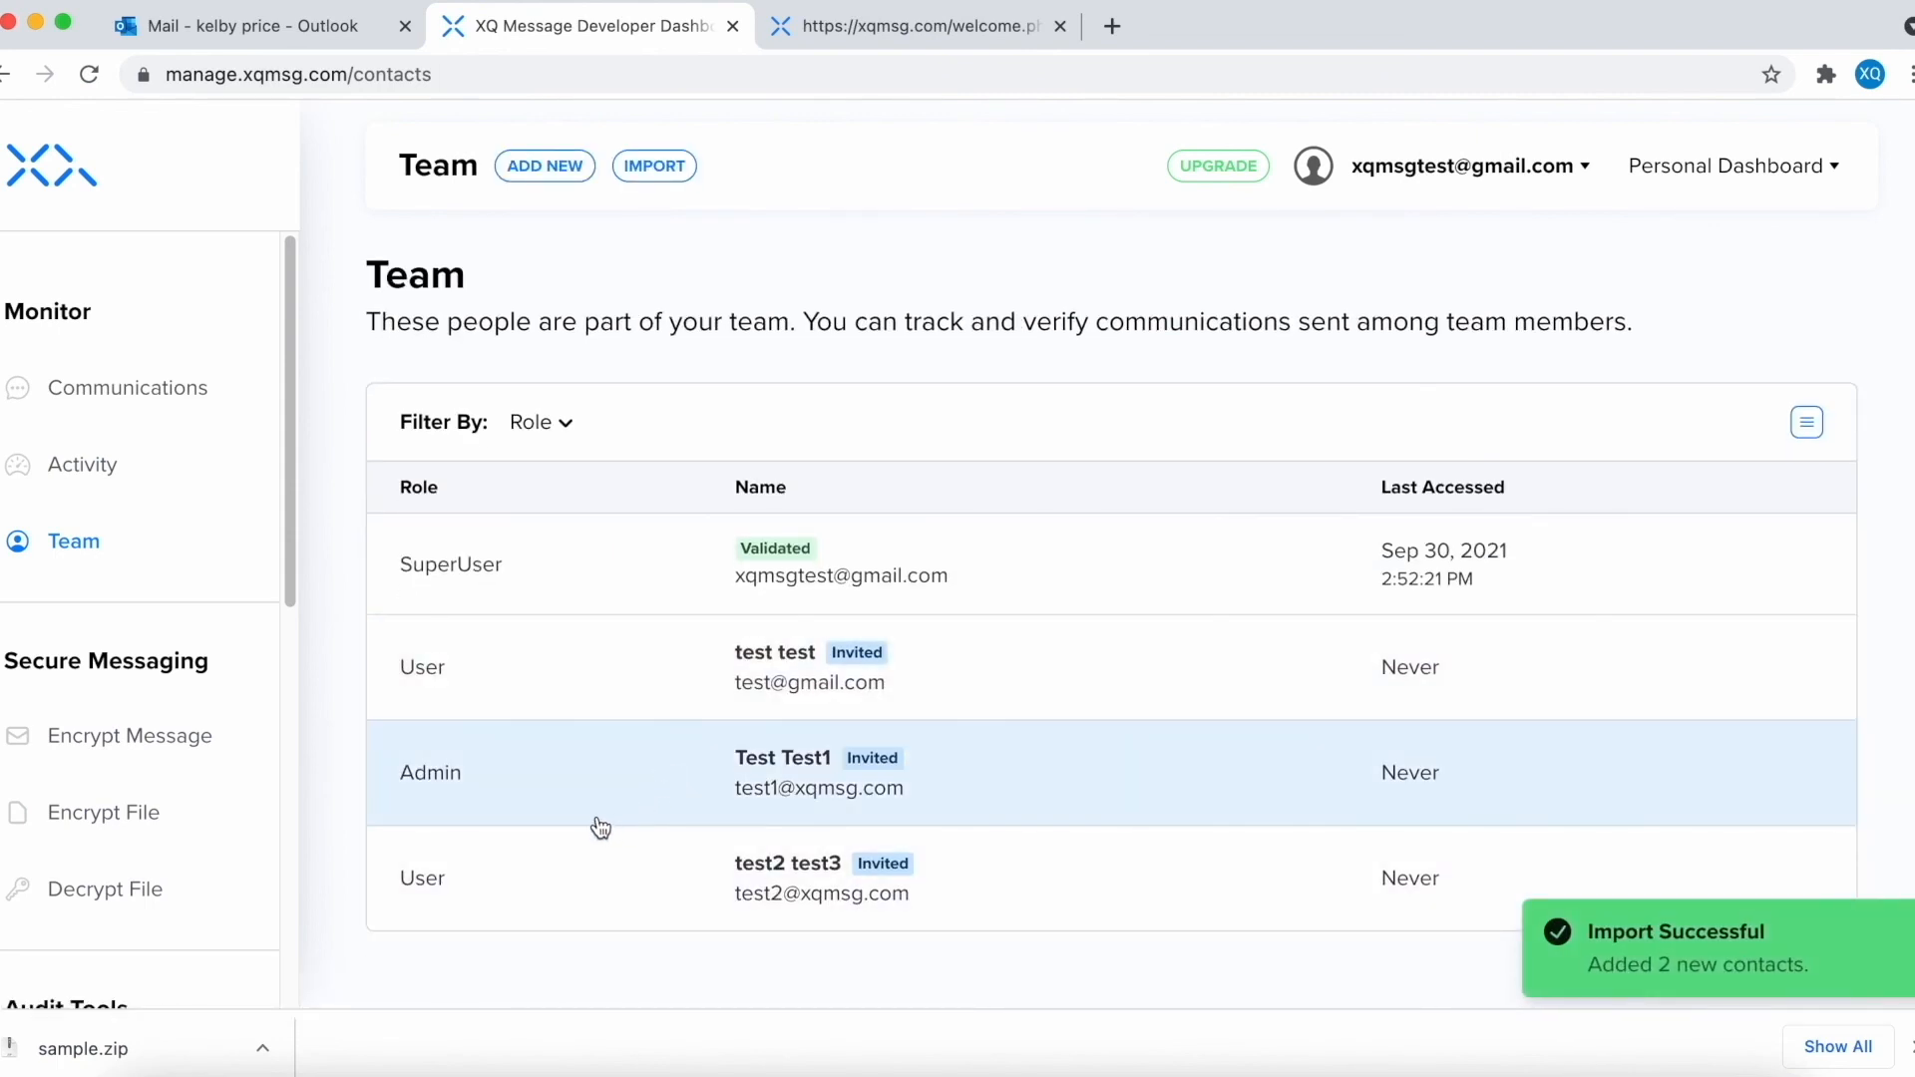
pyautogui.click(273, 21)
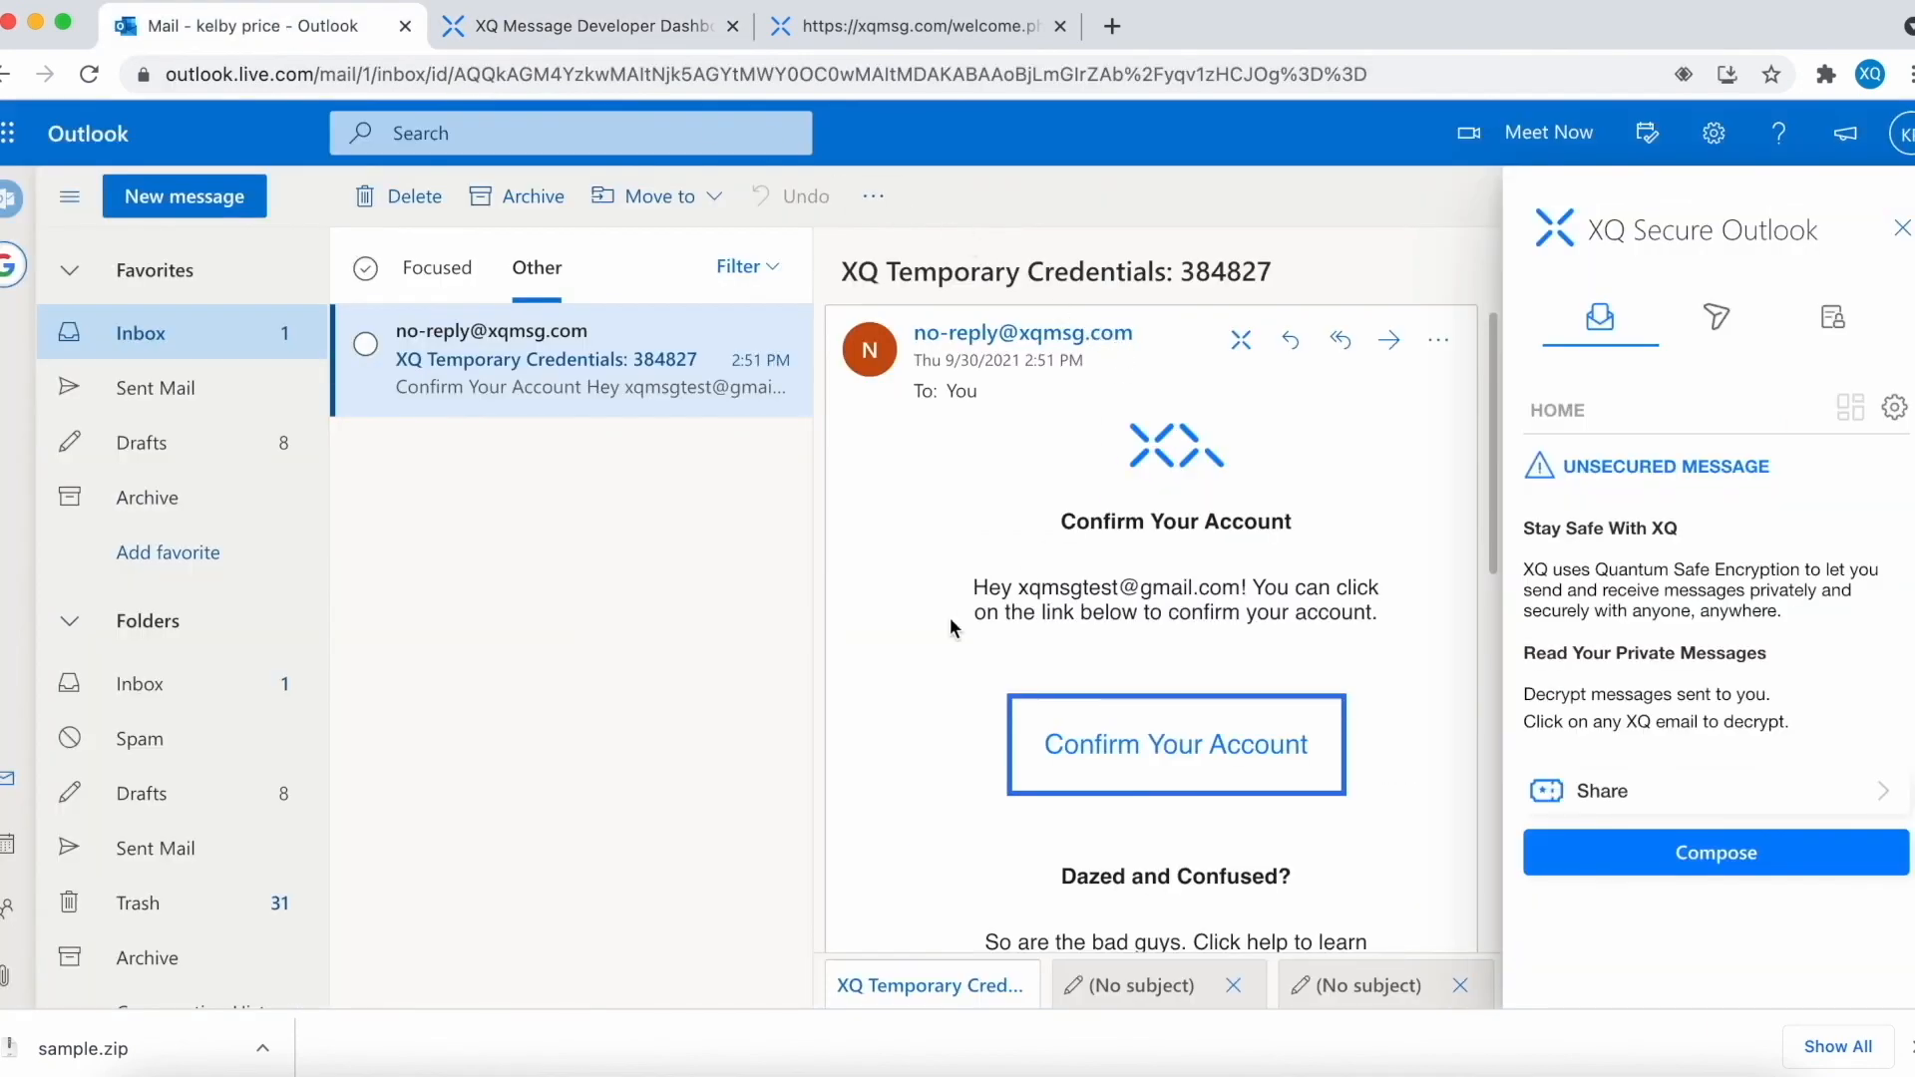